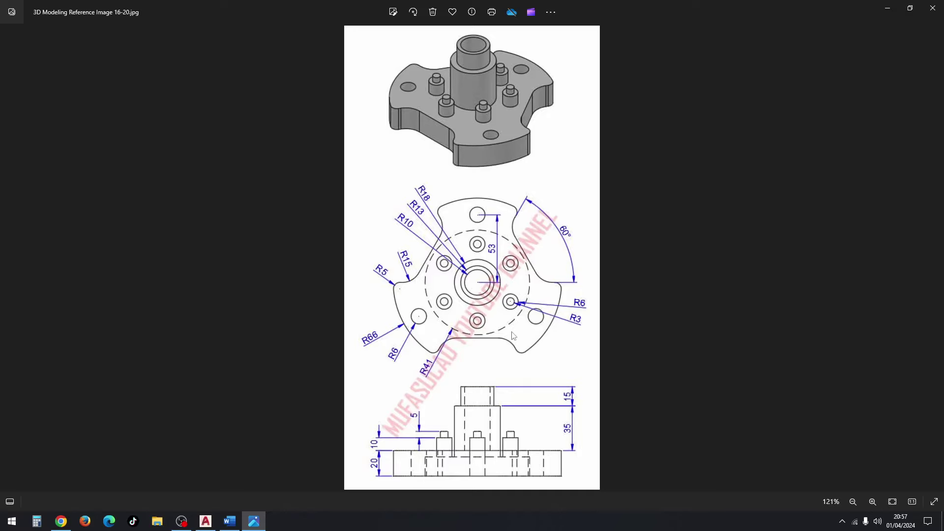
Open a new blank drawing with the grid turned off and Ortho turned on
click(206, 521)
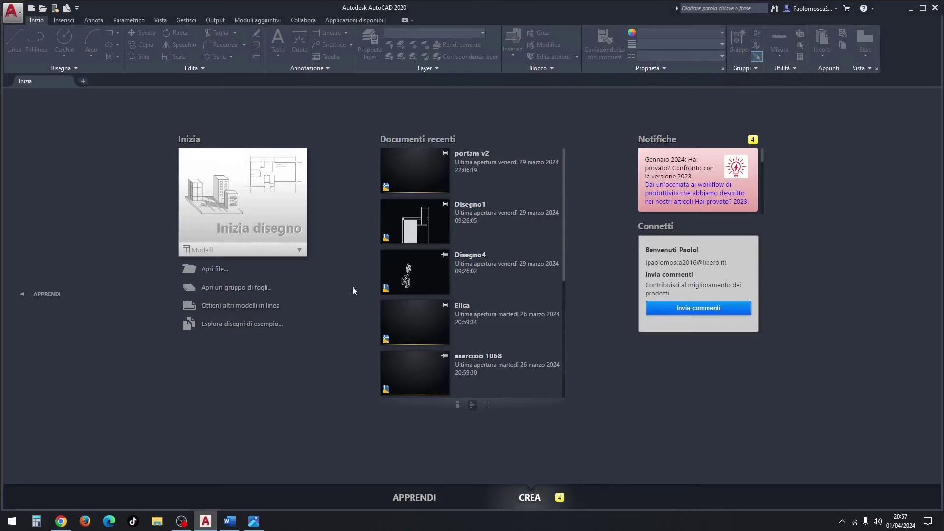
click(270, 210)
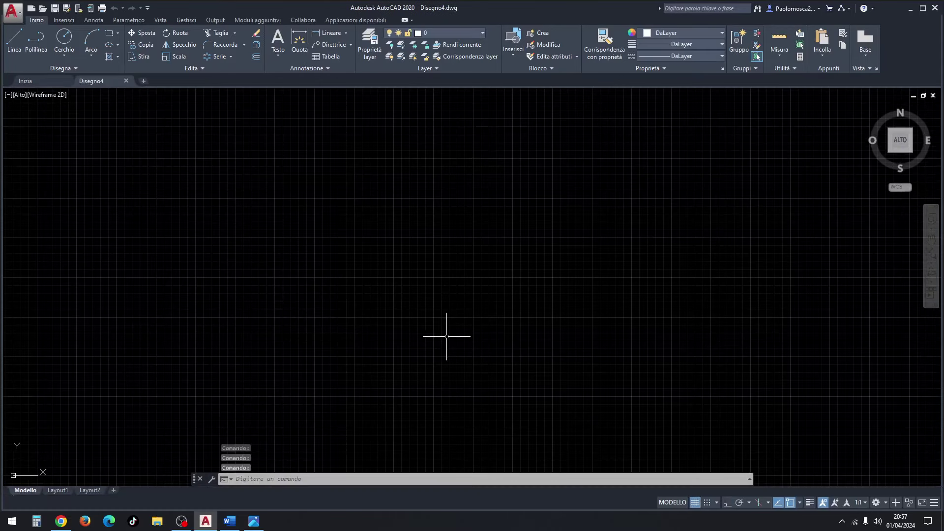
click(699, 503)
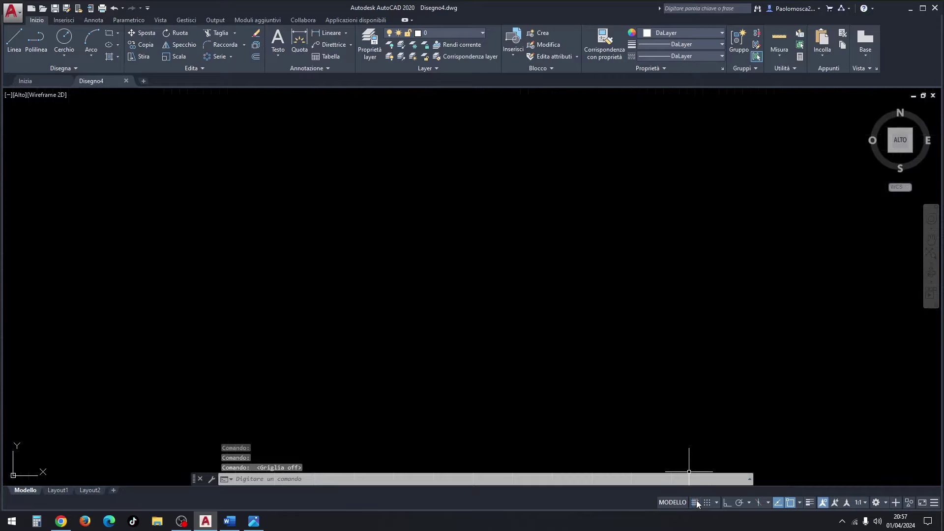
click(729, 503)
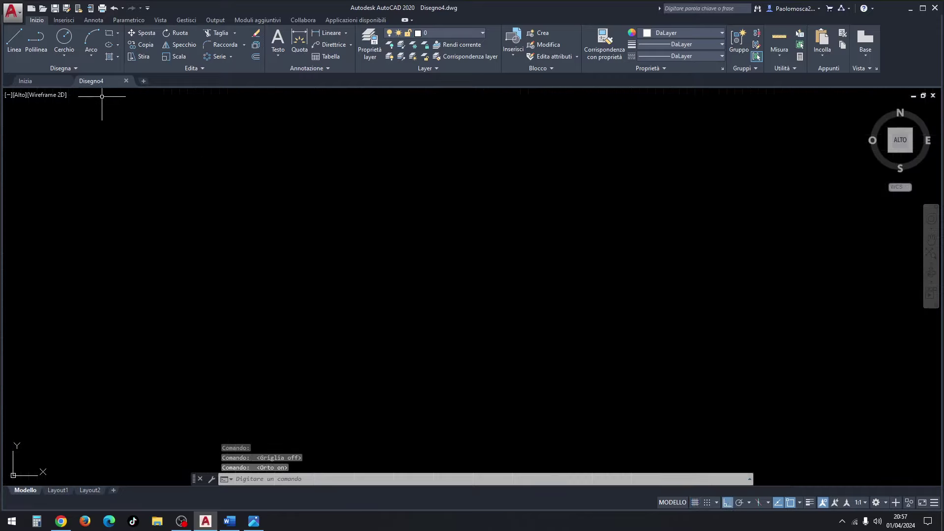
click(66, 56)
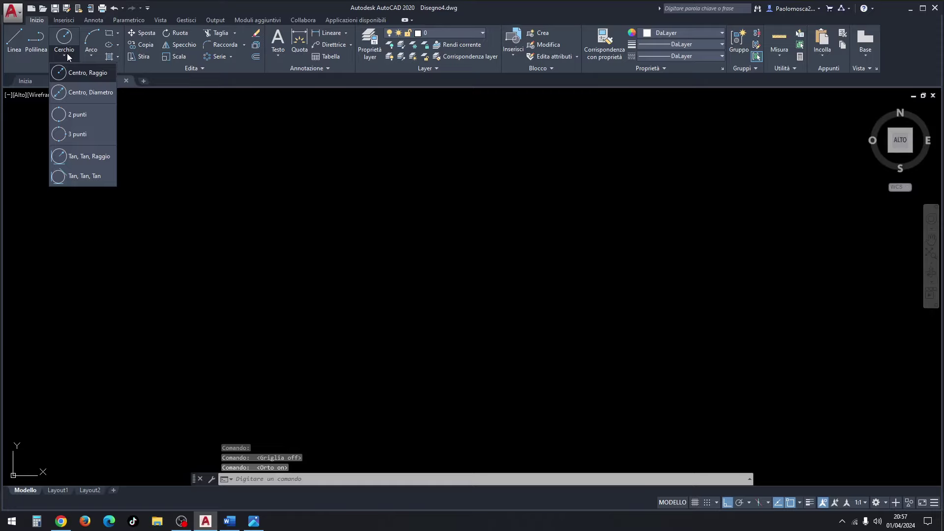
click(81, 73)
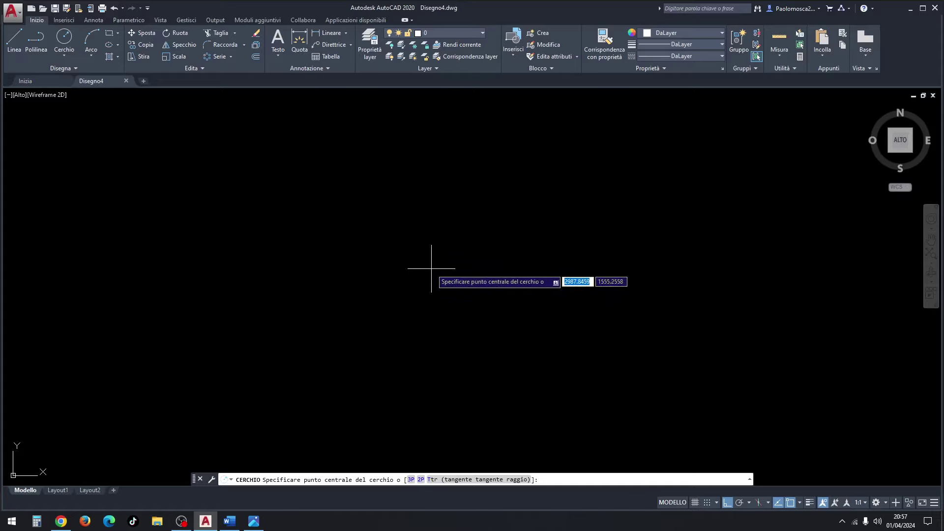
Draw the first two concentric circles, radius 10 and 13
click(431, 269)
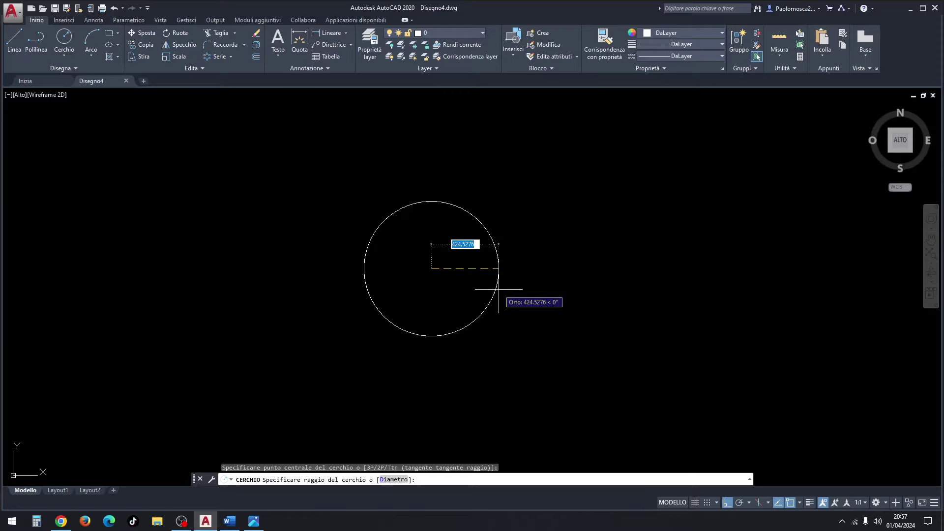
text(10)
key(Return)
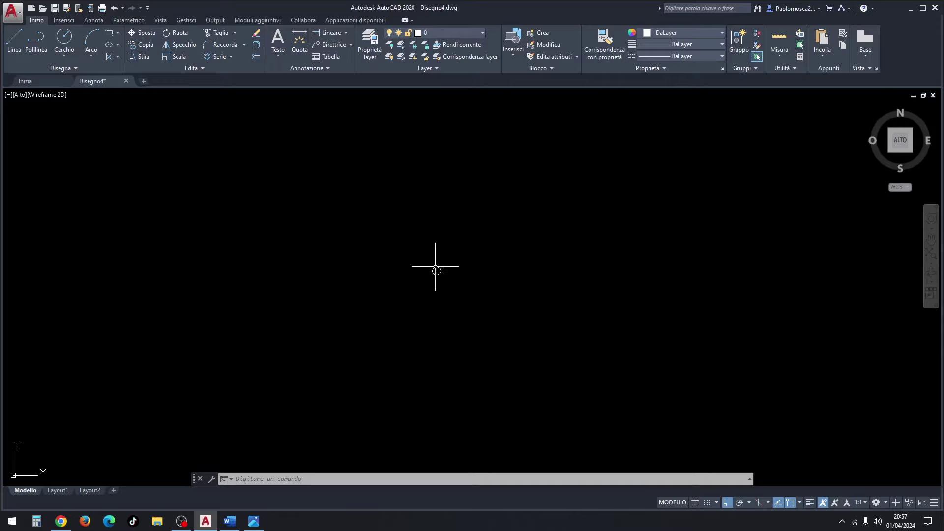
scroll(439, 272, up, 2)
click(64, 39)
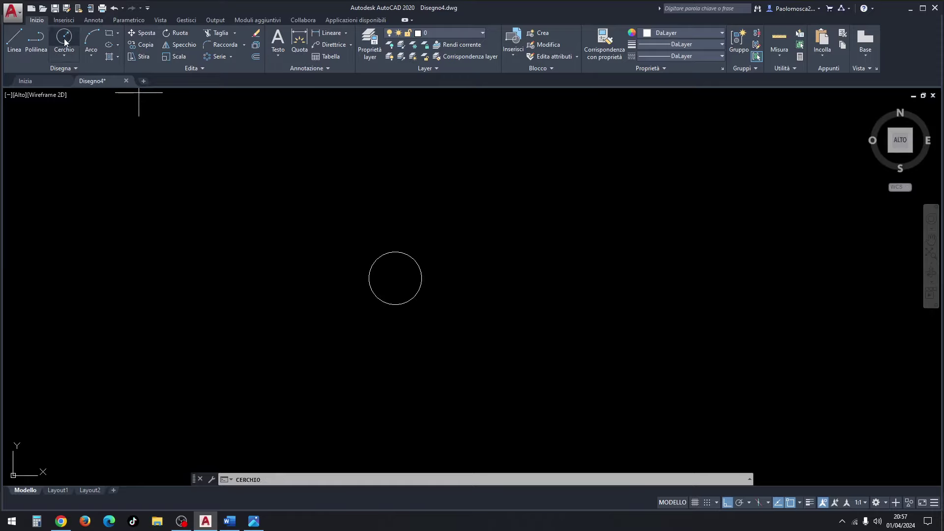
click(395, 278)
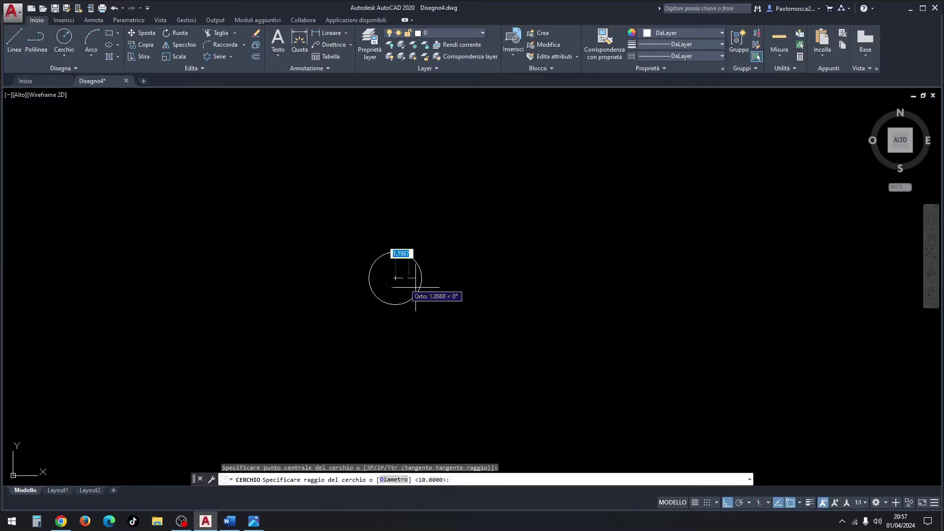
text(13)
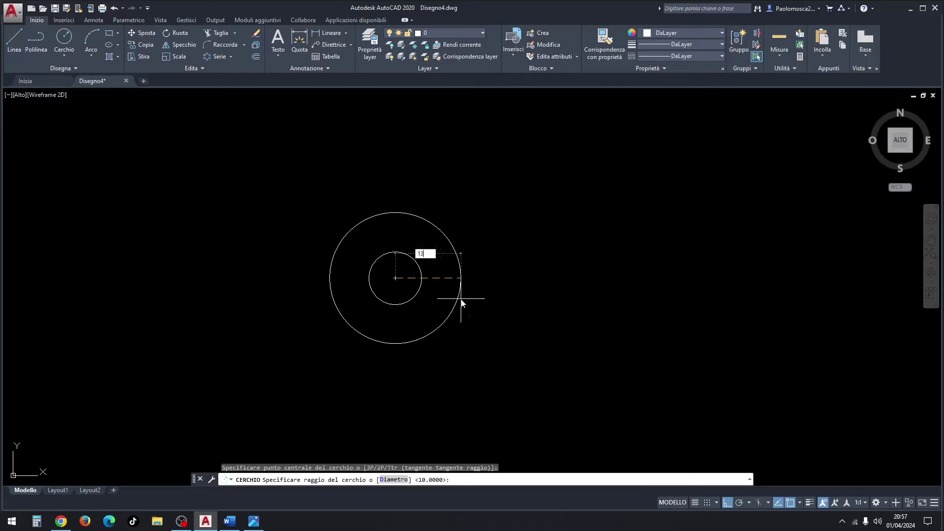
key(Return)
key(Return)
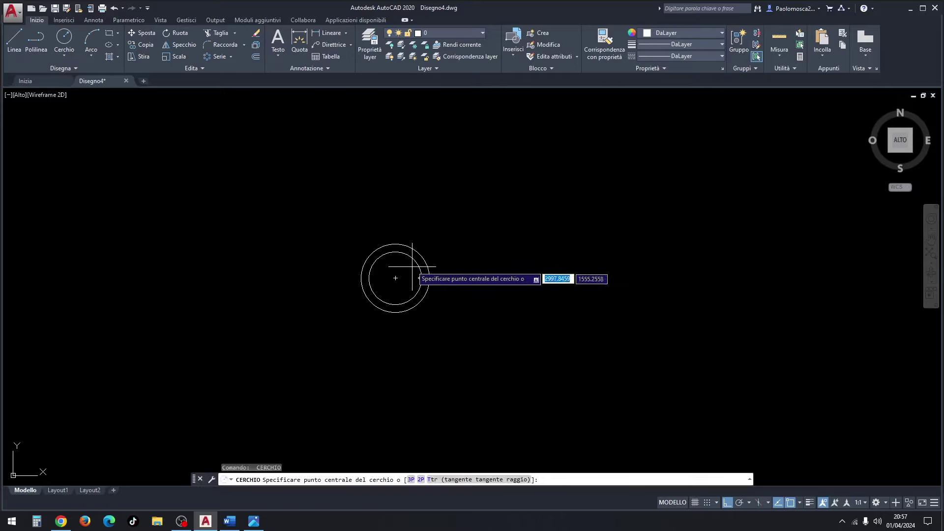
Add concentric circles of radius 18, 66 and 41 on the same centre
click(395, 278)
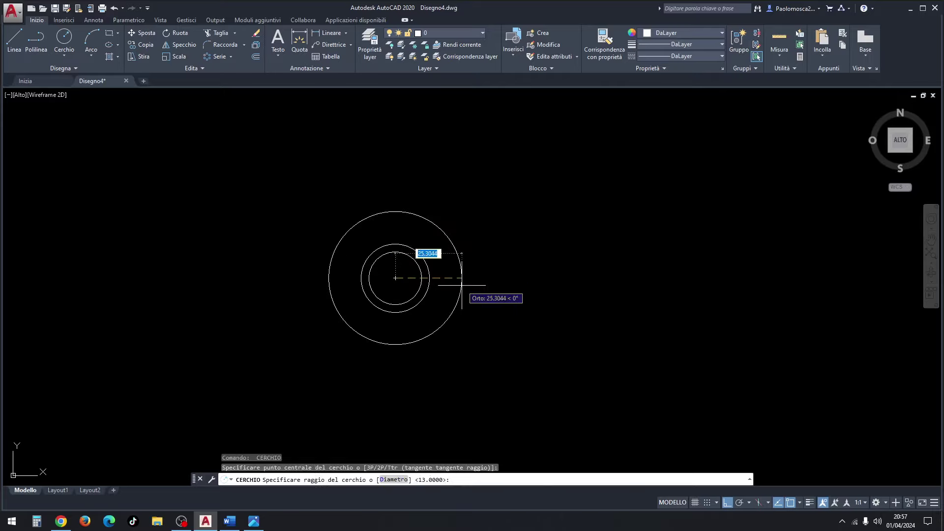
text(18)
key(Return)
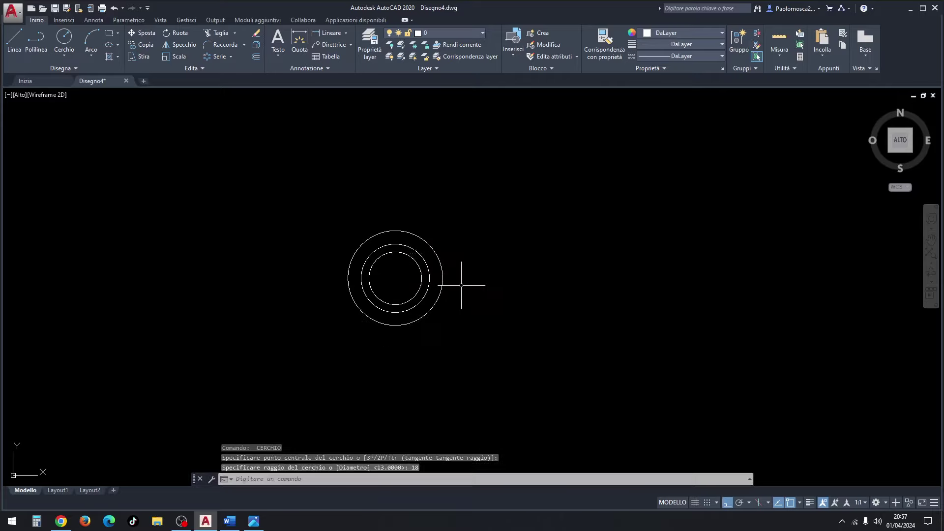
key(Return)
click(396, 278)
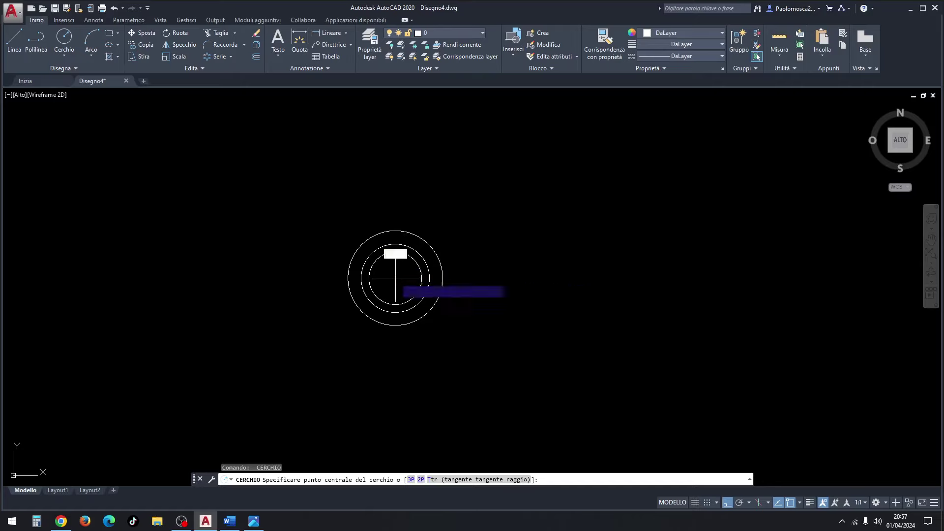
text(66)
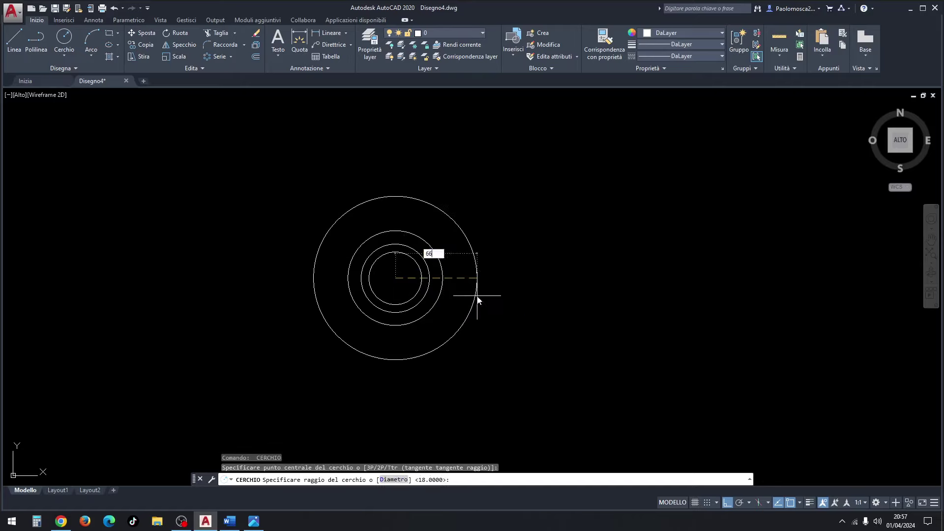
key(Return)
key(Return)
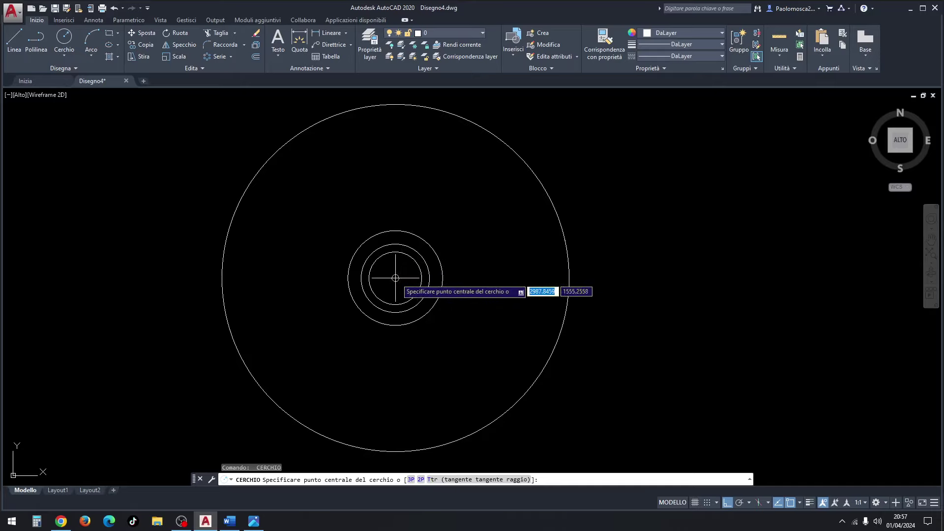
click(402, 272)
key(BackSpace)
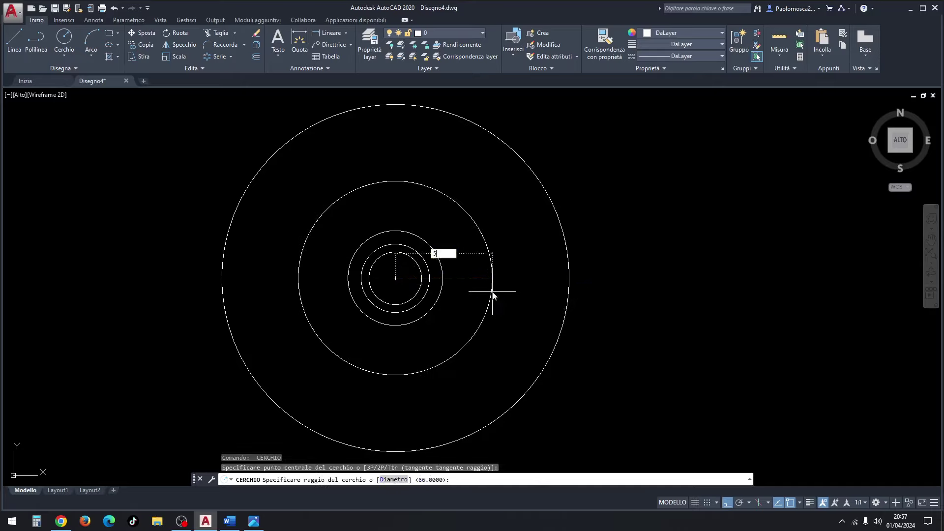
text(41)
key(Return)
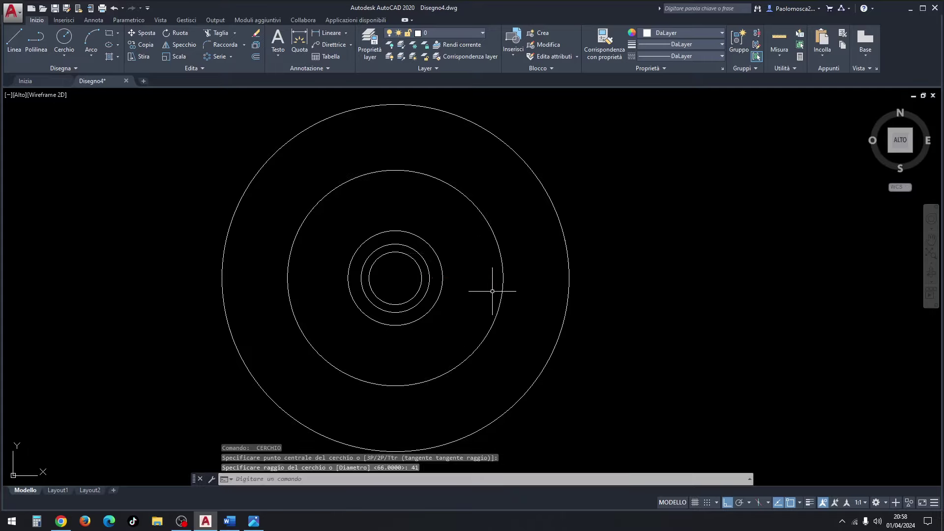
scroll(468, 248, down, 2)
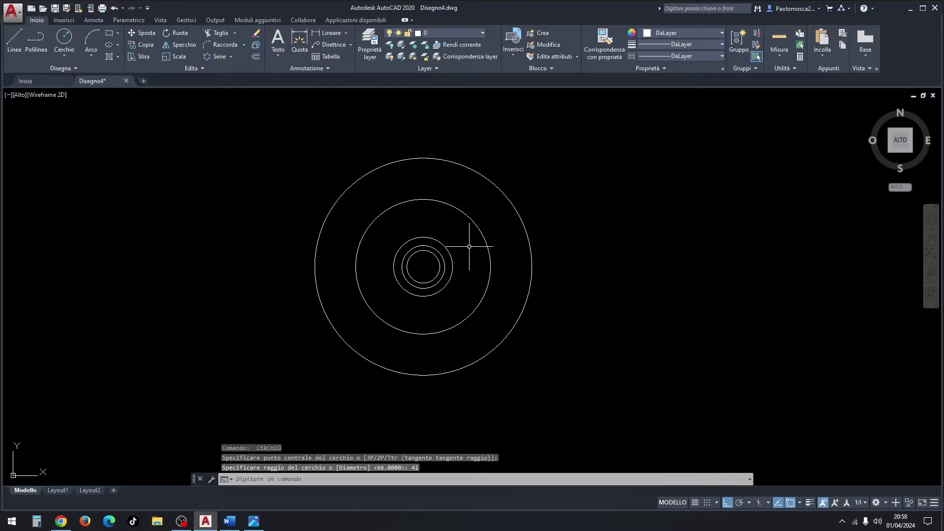
click(254, 521)
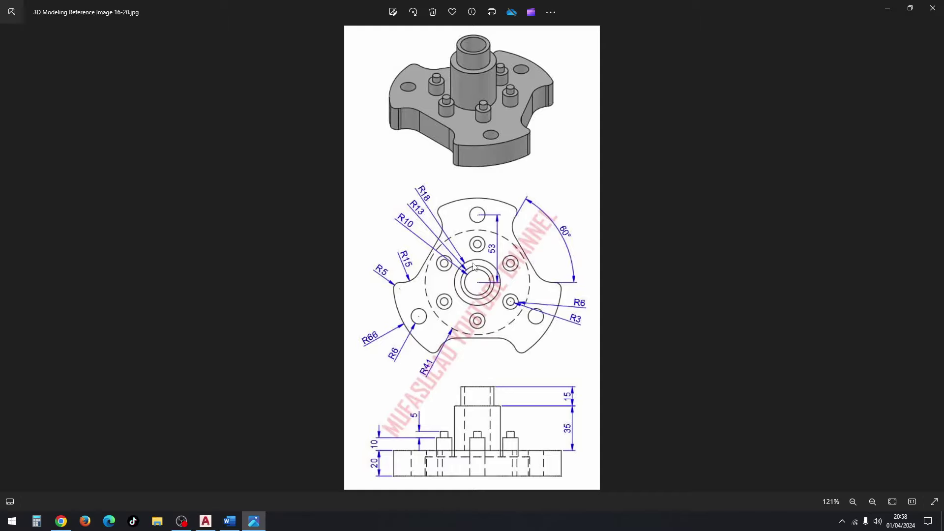
Return from the reference image to the AutoCAD drawing
click(205, 521)
Draw a 66-unit line at 60° from the circles' centre
click(14, 39)
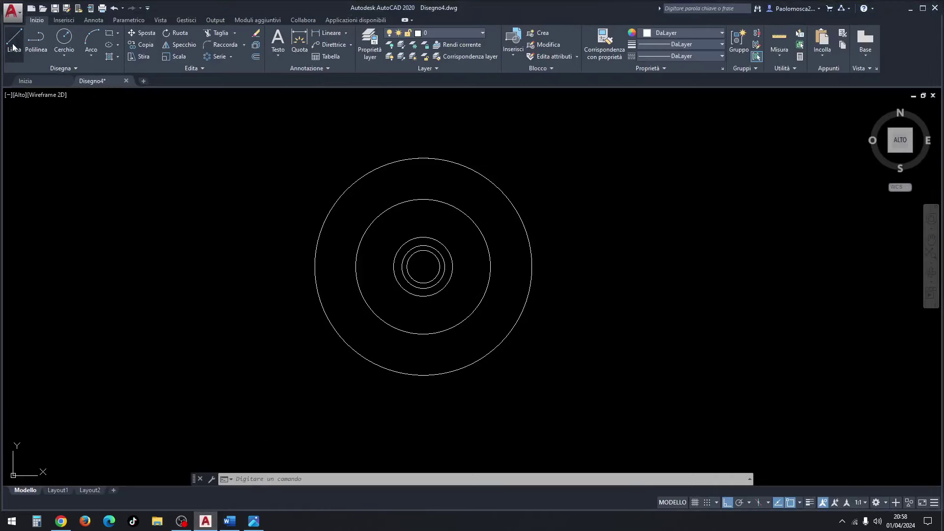
click(423, 267)
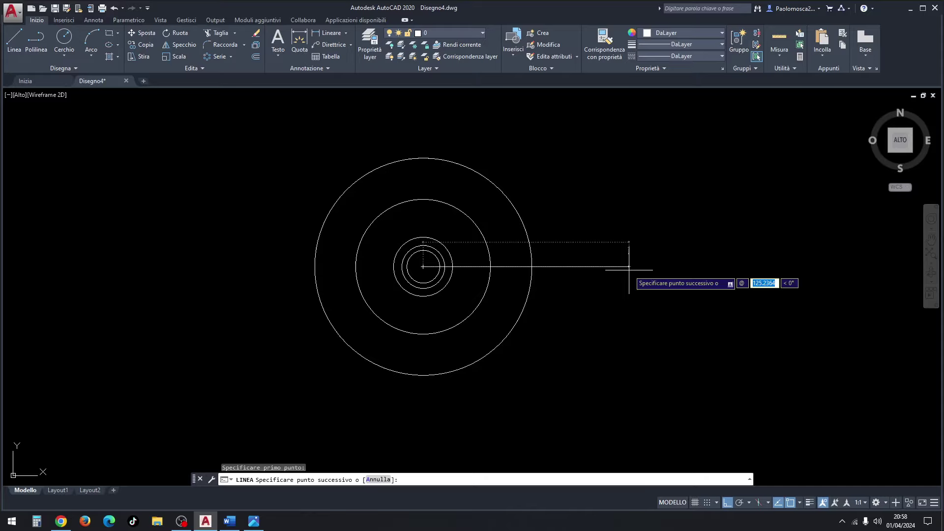
text(66)
key(Tab)
text(60)
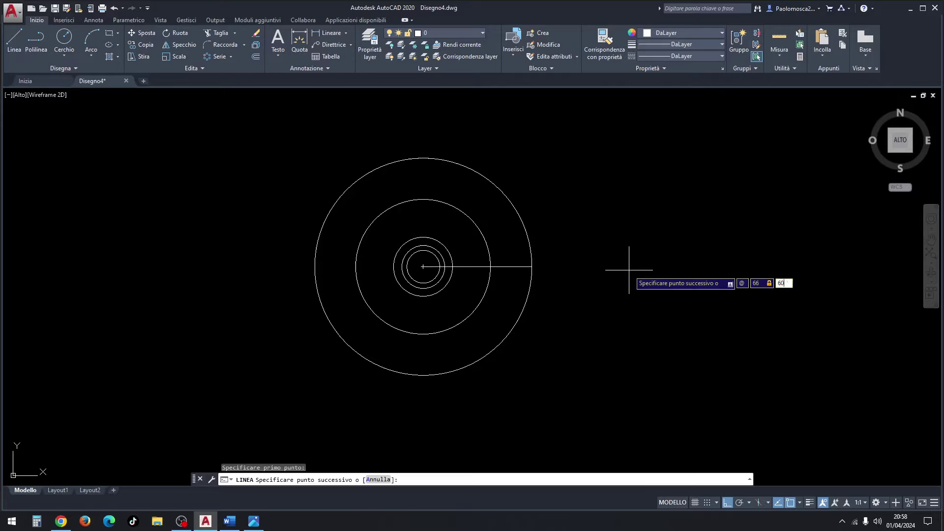
key(Return)
key(Escape)
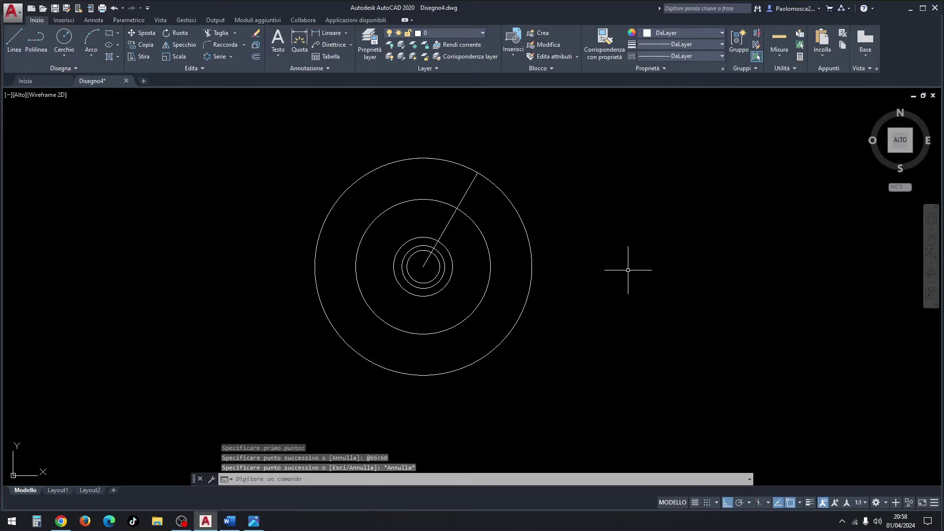
Mirror the radial line about the vertical axis through the centre, keeping the original
click(182, 45)
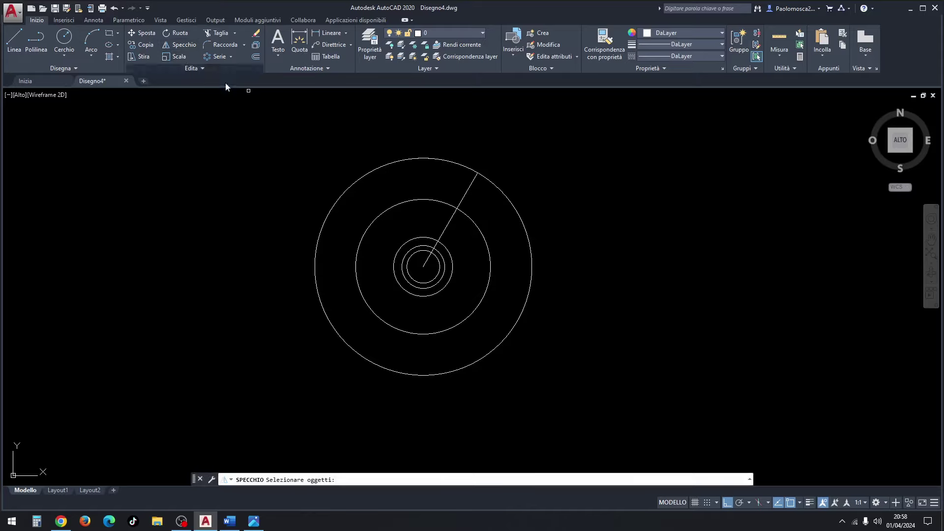
click(468, 187)
key(Return)
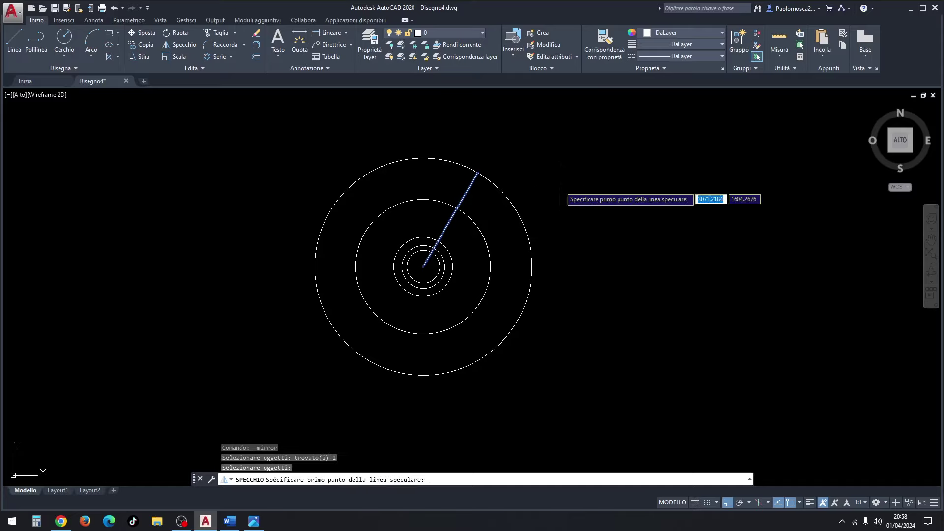
click(423, 267)
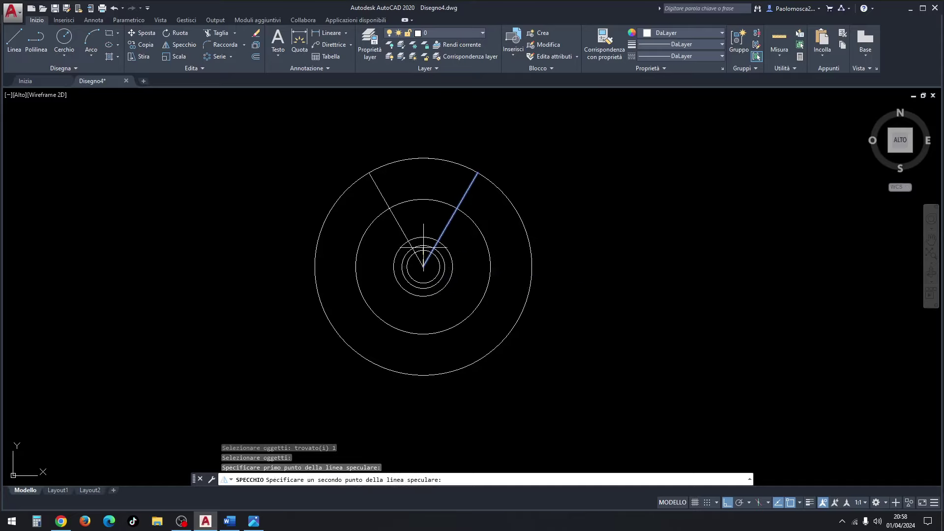
click(423, 161)
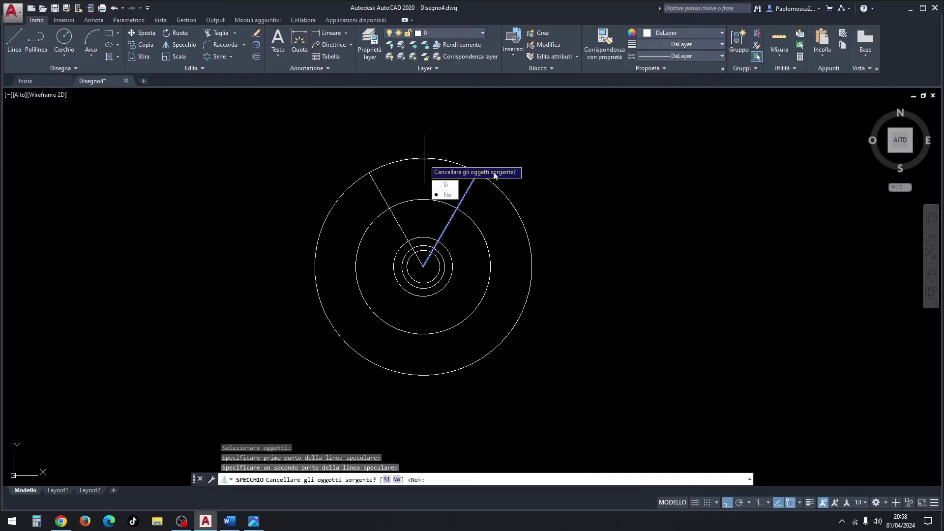
click(447, 195)
key(Escape)
key(Escape)
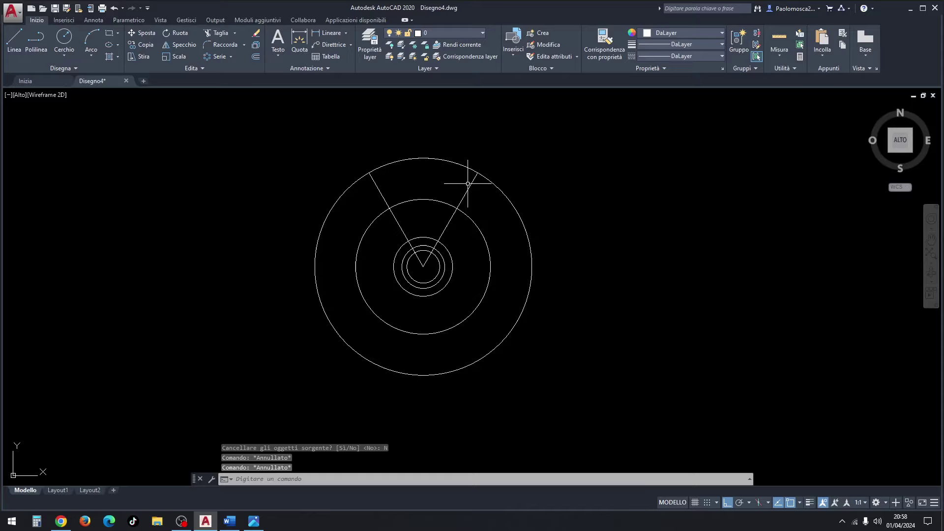
click(468, 185)
key(Escape)
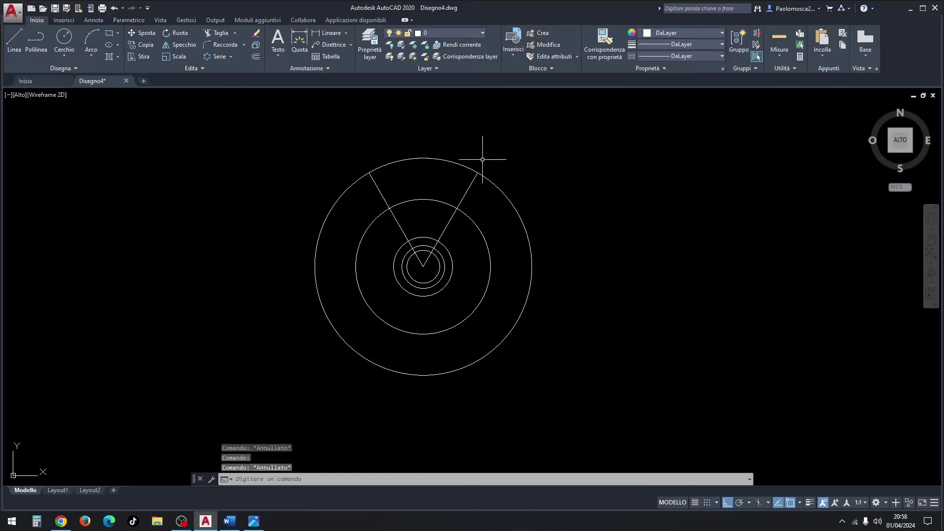
Trim the outer 66-radius circle to the arc between the two radial lines
click(217, 32)
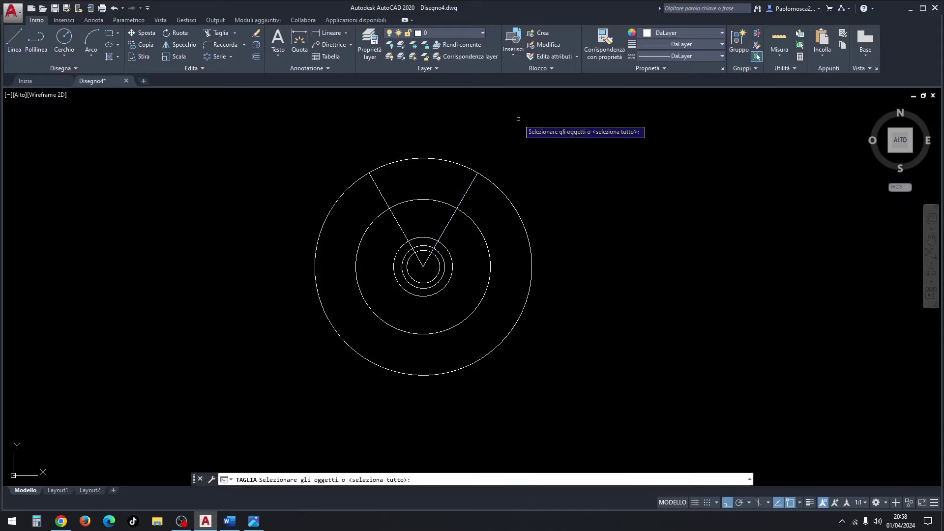
click(498, 187)
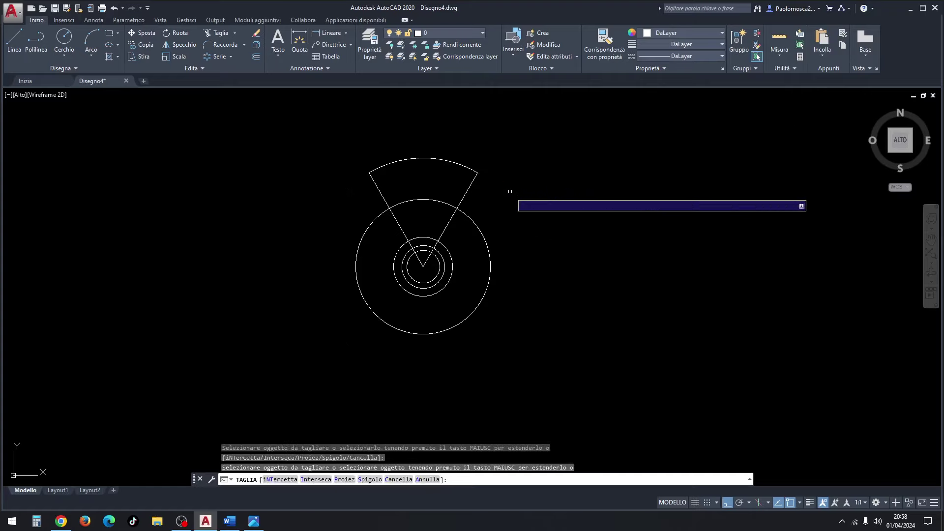
key(Escape)
key(Escape)
key(Escape)
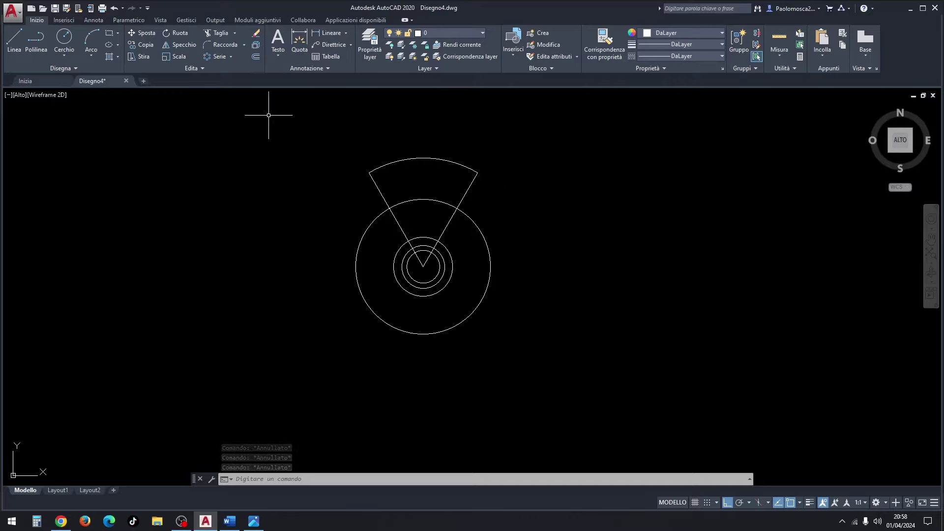
click(231, 58)
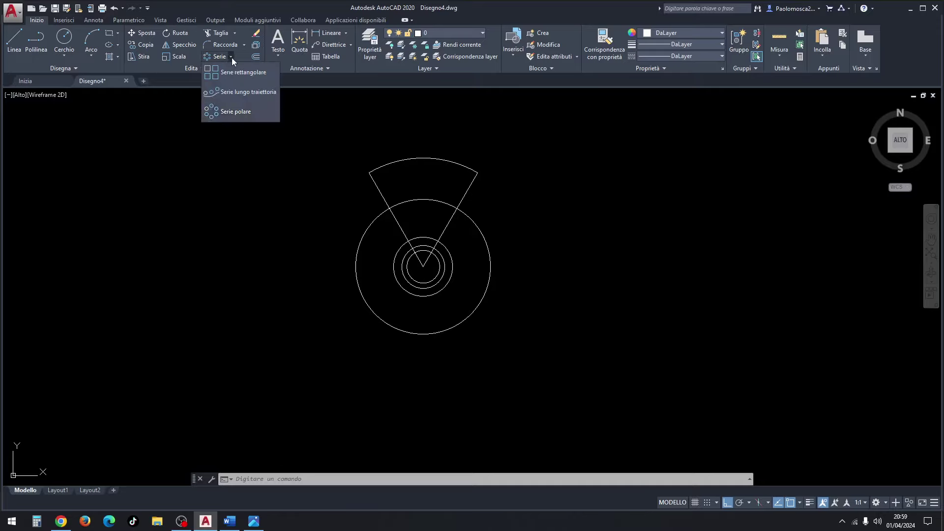
Polar-array the wedge's arc and two lines into 3 copies around the hub centre
click(234, 115)
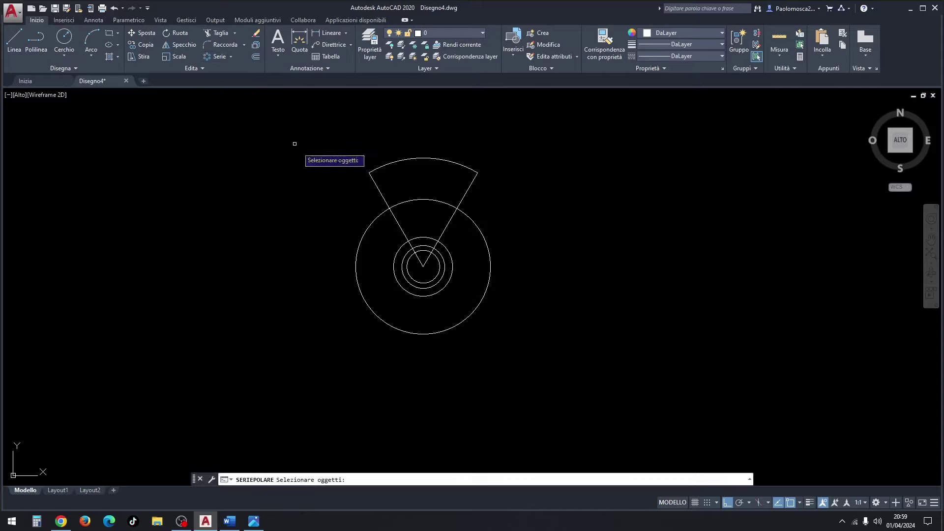
click(493, 158)
click(448, 174)
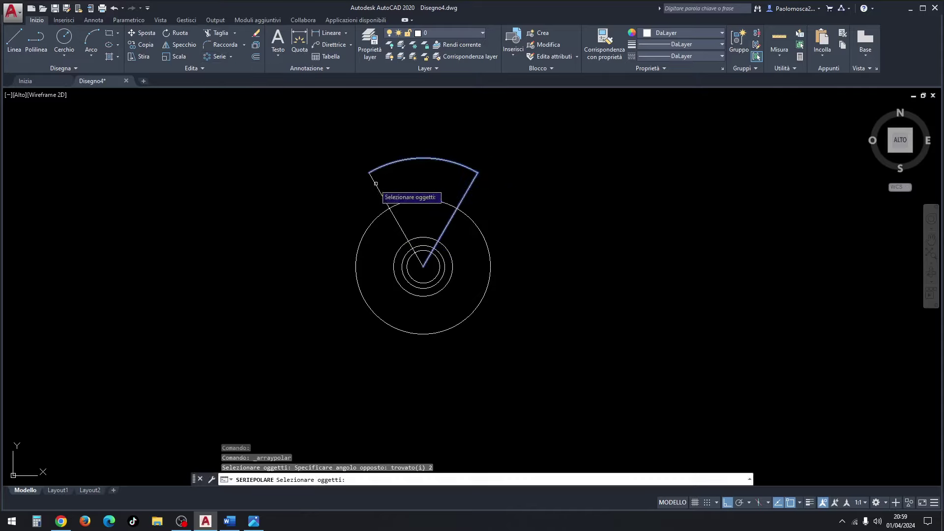
click(376, 184)
key(Return)
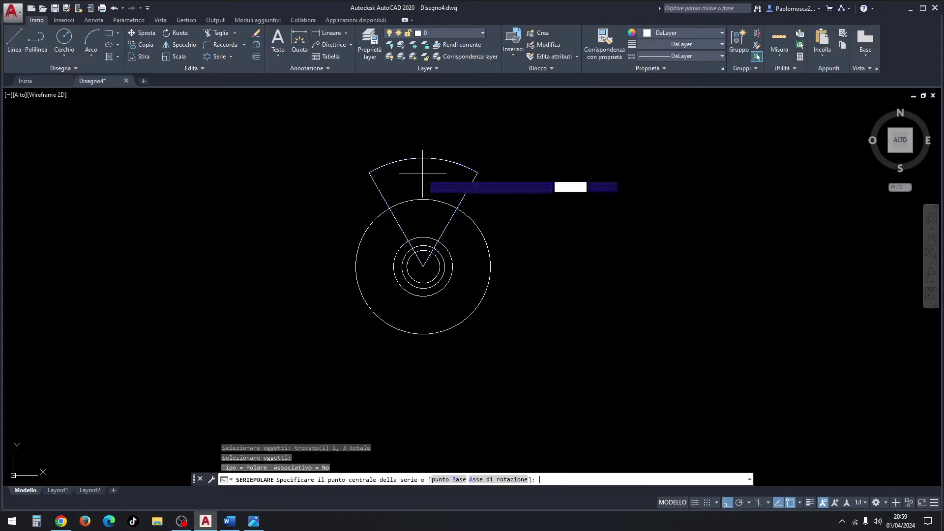
click(422, 266)
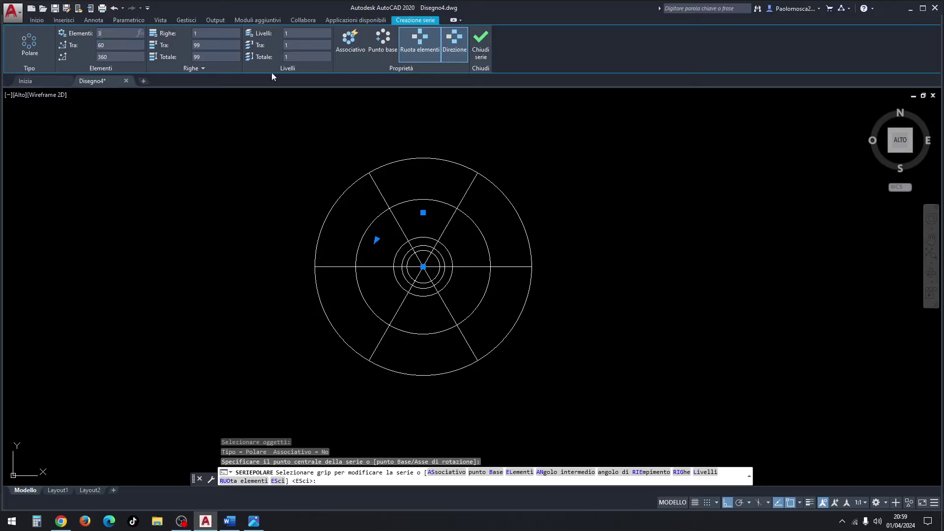
click(109, 45)
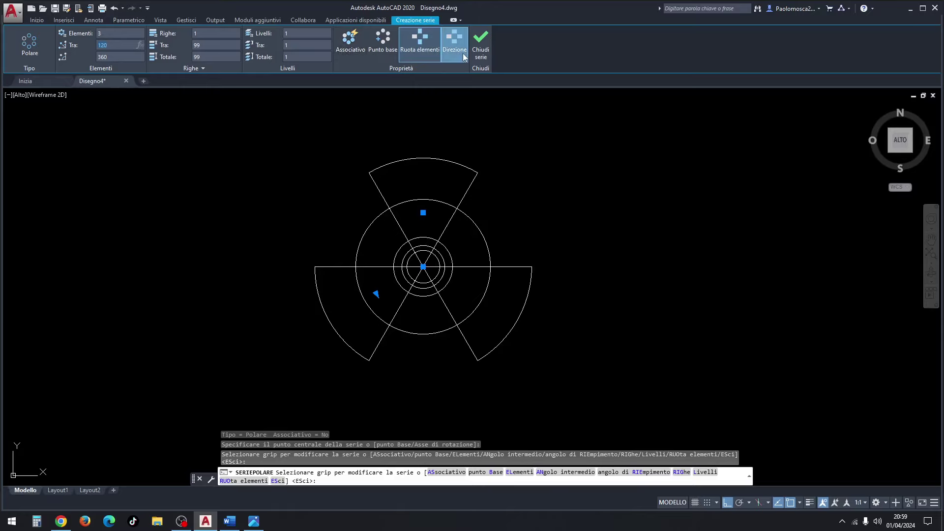
click(486, 45)
Set the current drawing colour to red
key(Escape)
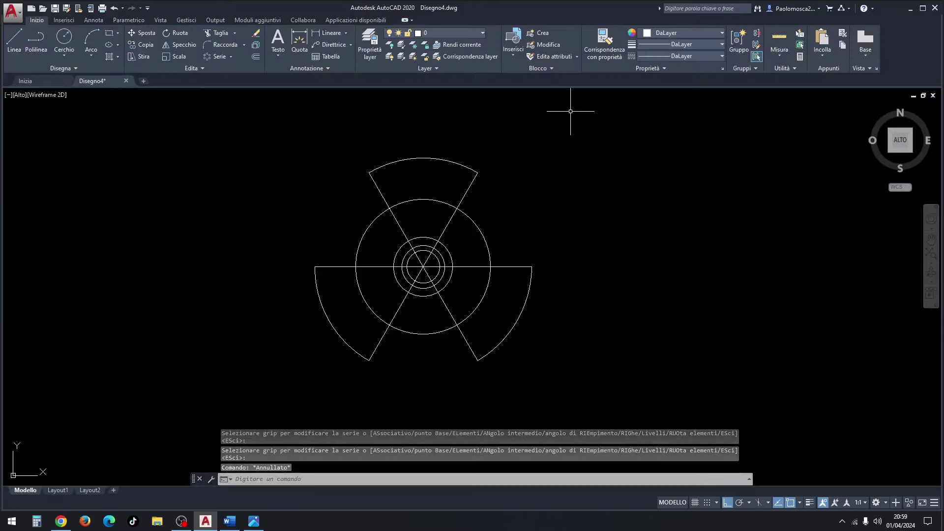
key(Escape)
key(Escape)
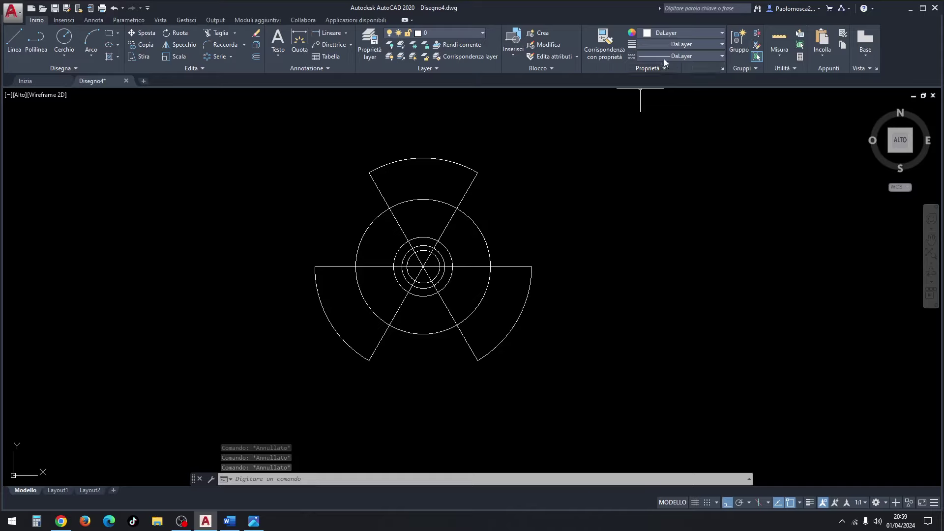
click(668, 34)
click(643, 133)
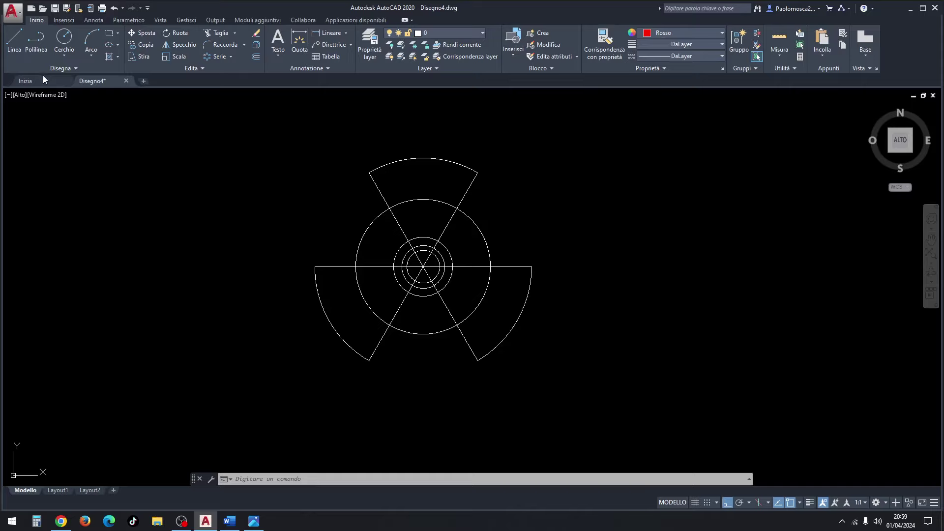
Draw a red 15-unit line on the right blade's edge, joined to the top arc's end
click(14, 39)
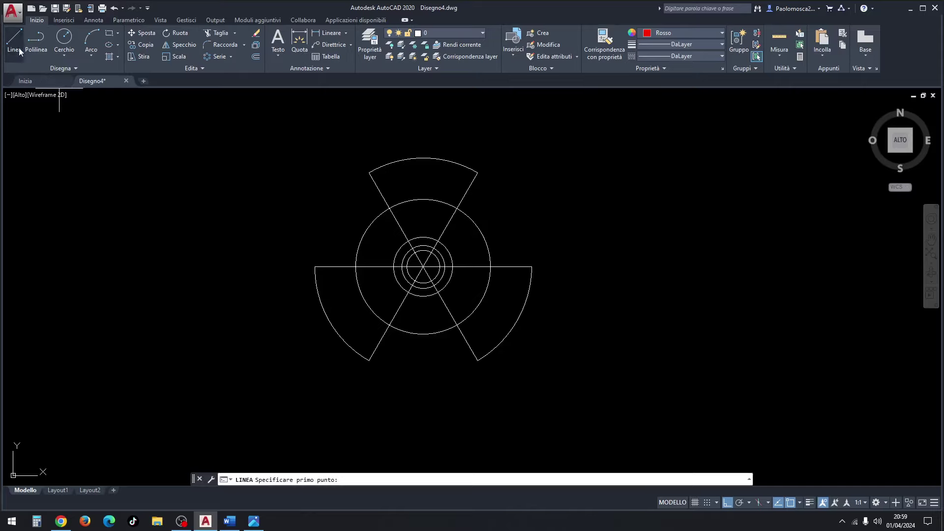
click(478, 173)
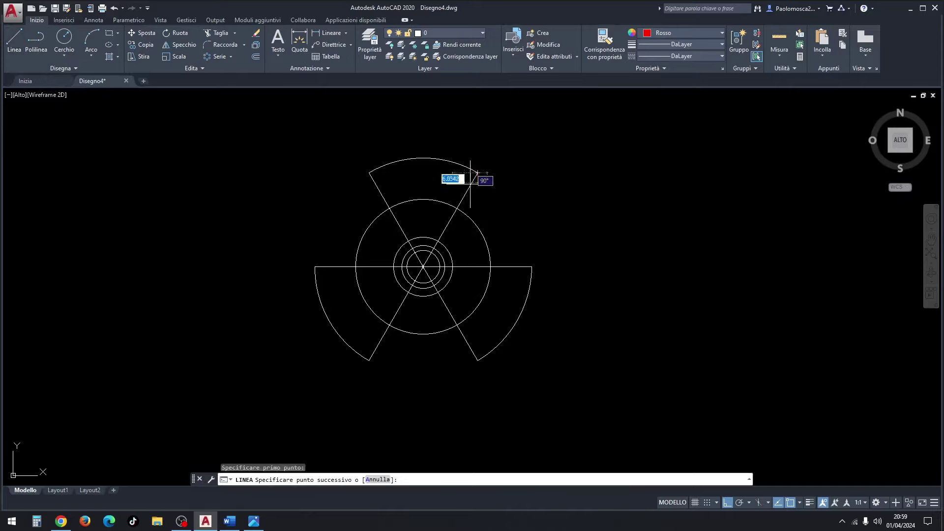
click(728, 503)
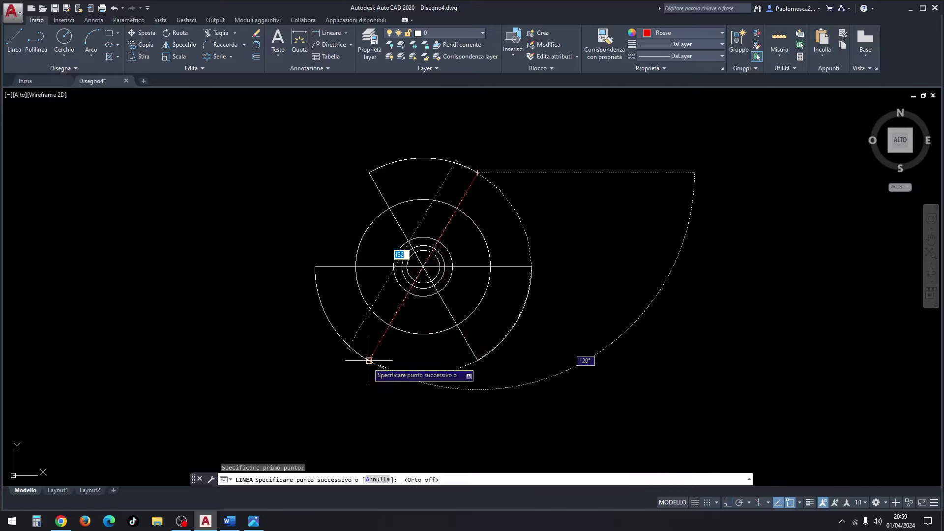
key(Return)
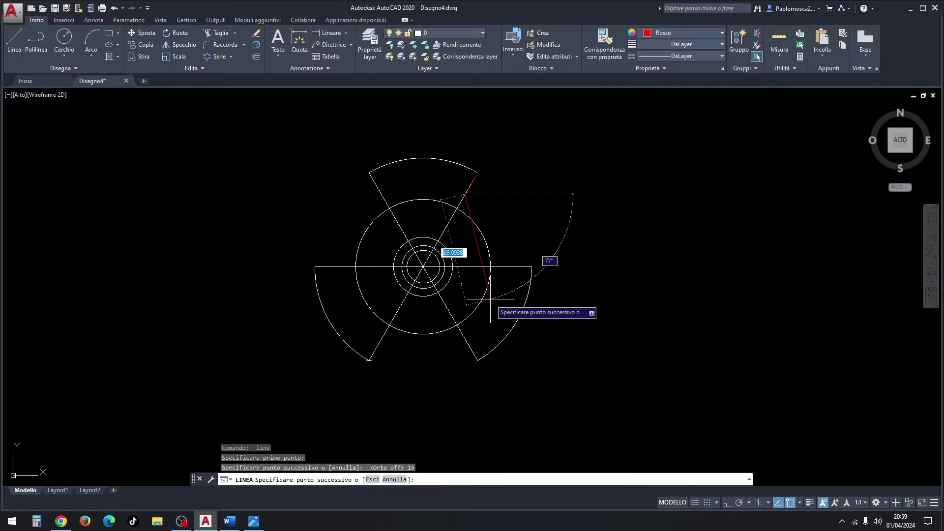
key(Escape)
click(15, 39)
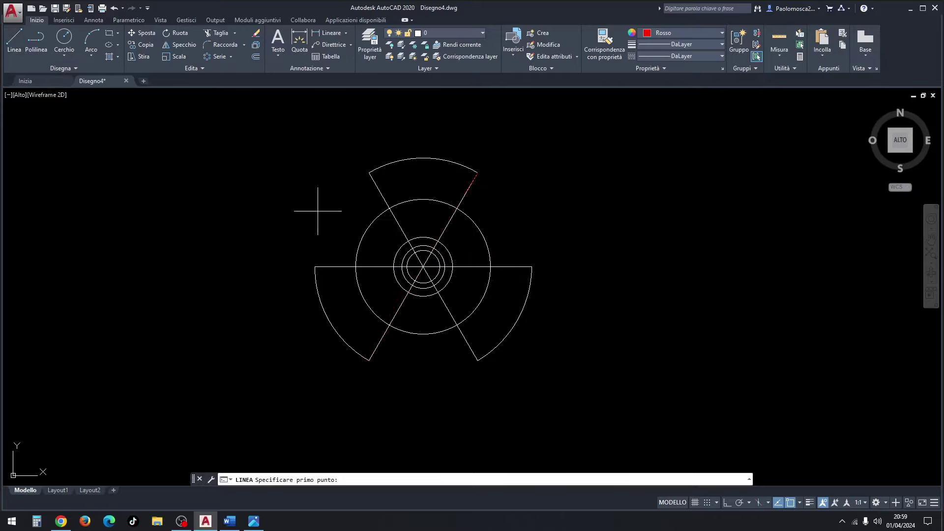
click(531, 266)
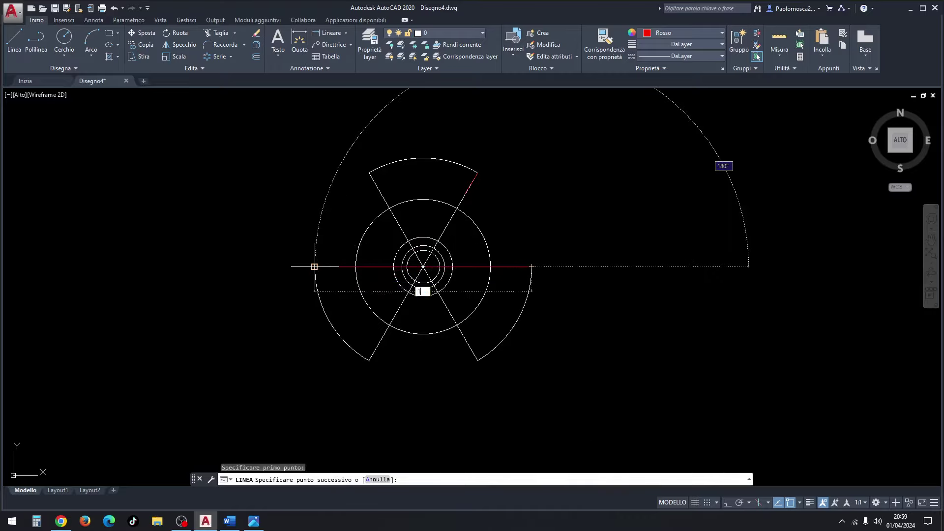
text(15)
key(Return)
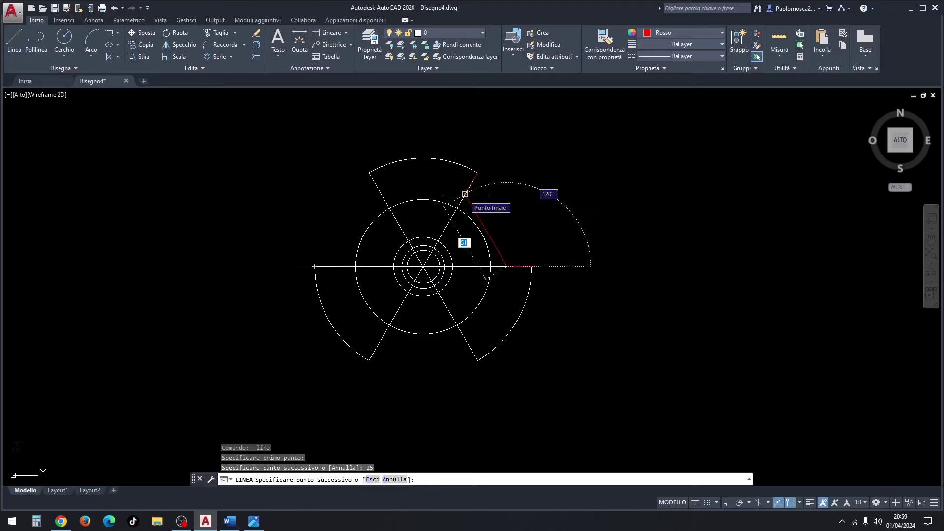
click(465, 194)
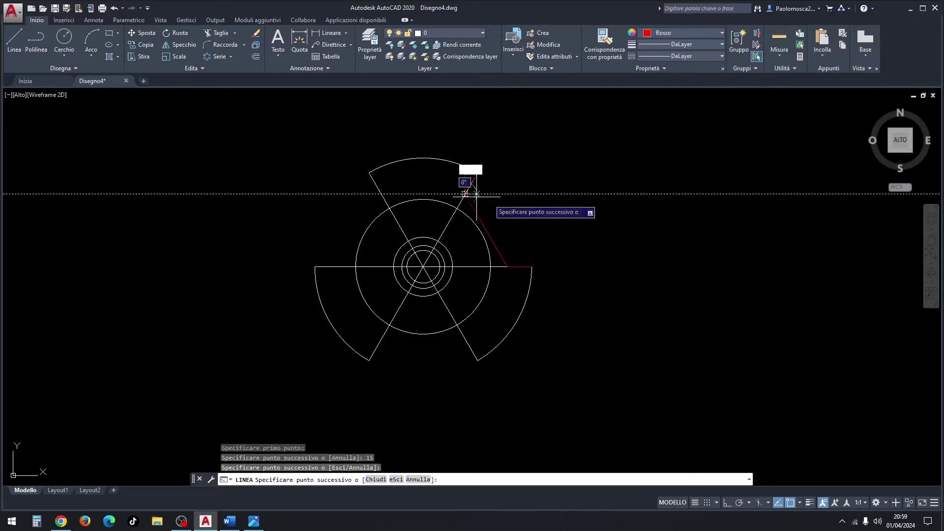
key(Escape)
key(Escape)
key(Escape)
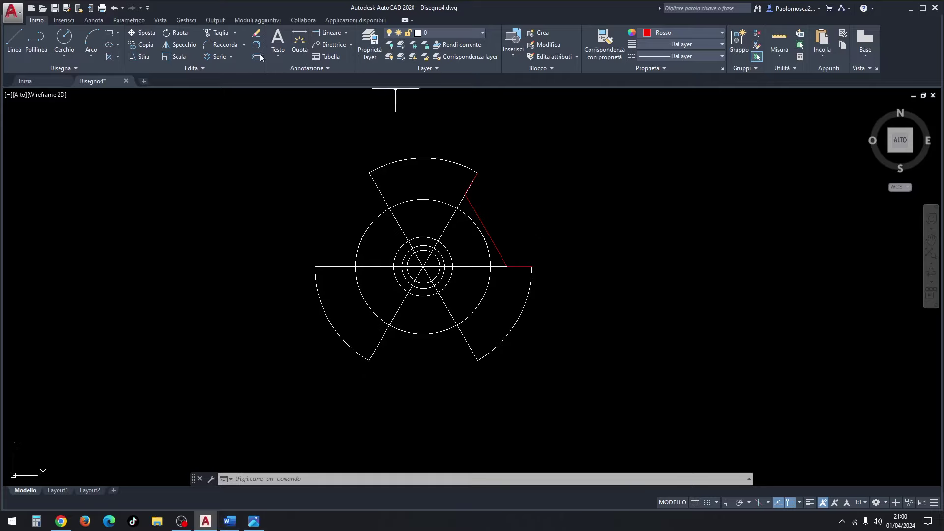
Set the current drawing colour back to DaLayer
click(225, 45)
key(Escape)
key(Escape)
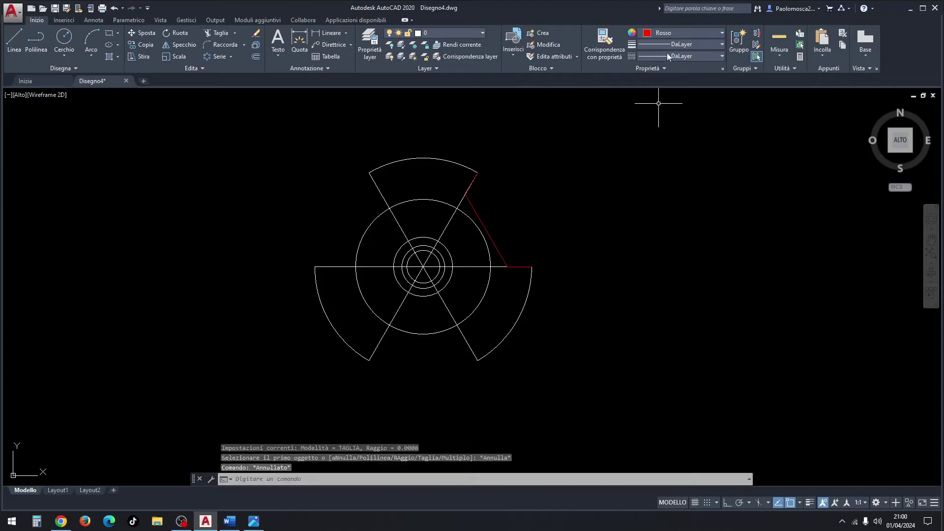
key(Escape)
click(668, 34)
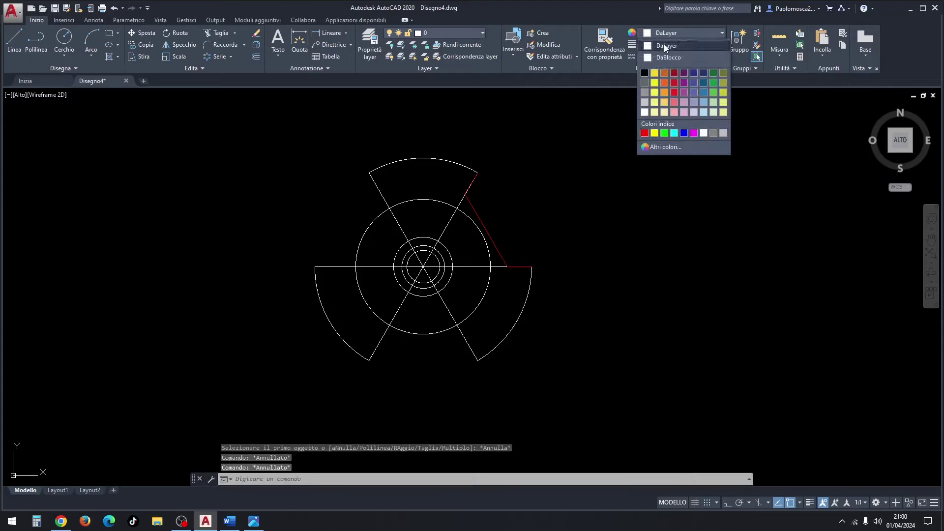
click(665, 45)
Start a fillet at its radius prompt and consult the reference drawing
click(226, 46)
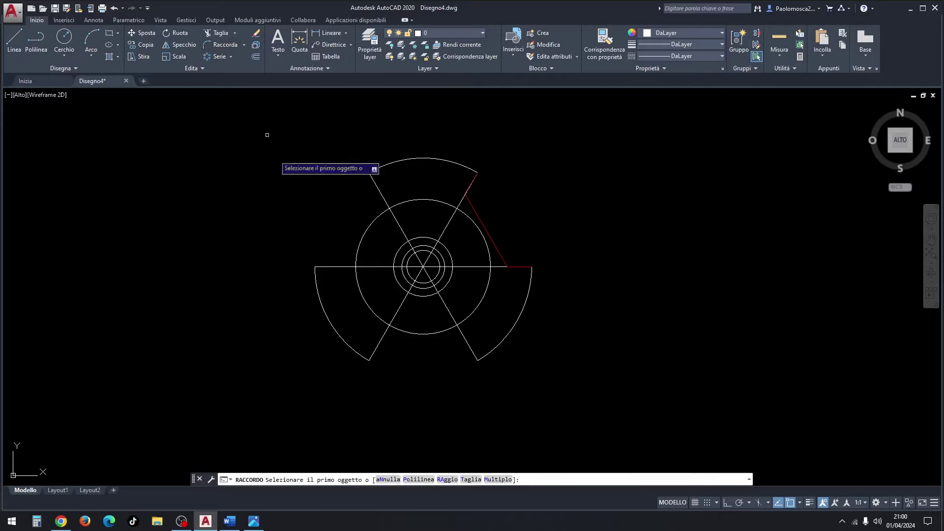
click(447, 480)
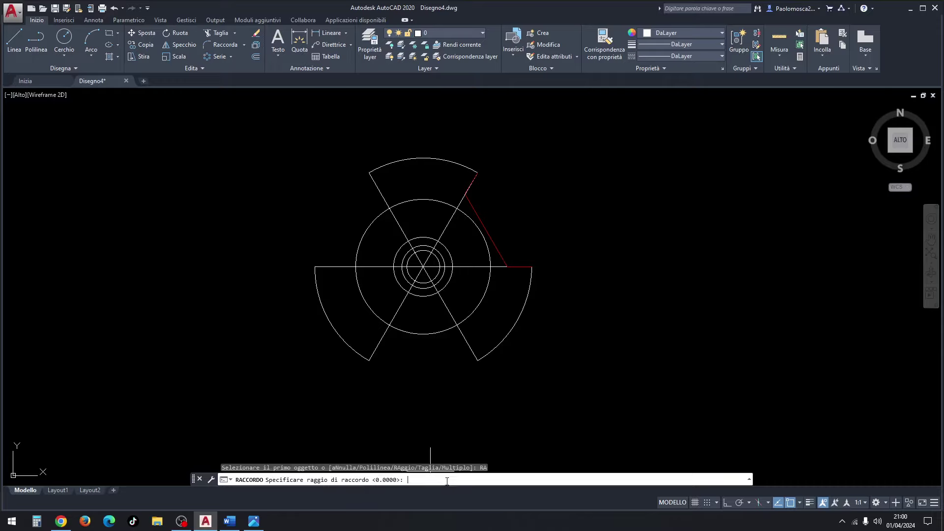
click(254, 521)
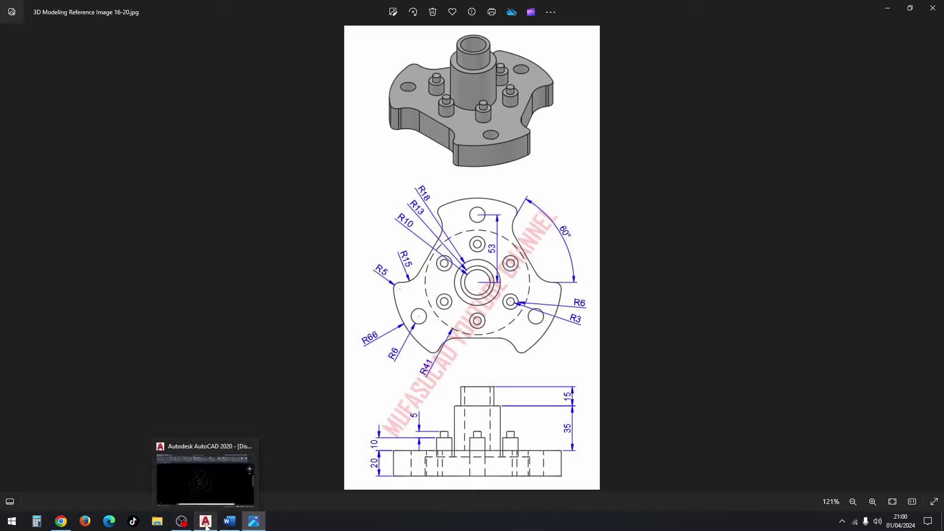
Return to the AutoCAD drawing with the fillet still awaiting a radius
click(205, 522)
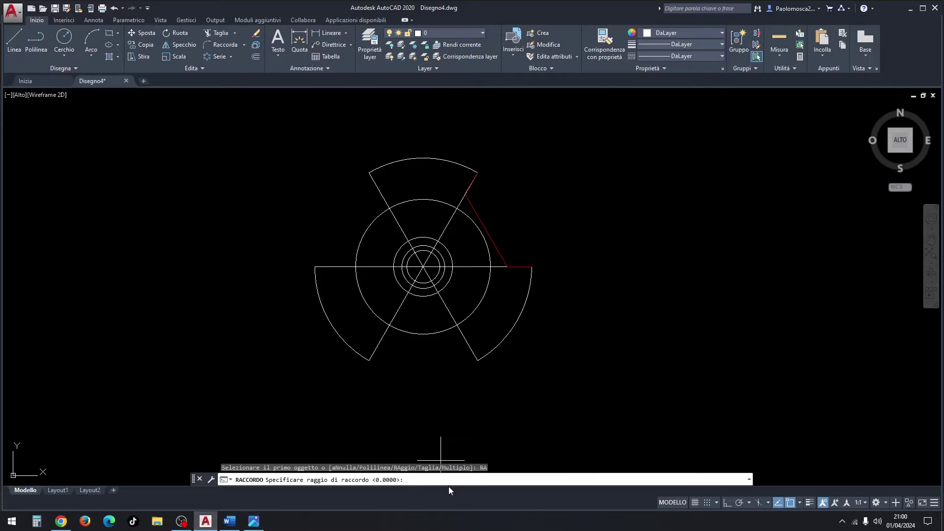
text(15)
Fillet the slanted red line with radius 15 into the top arc and horizontal edge
key(Return)
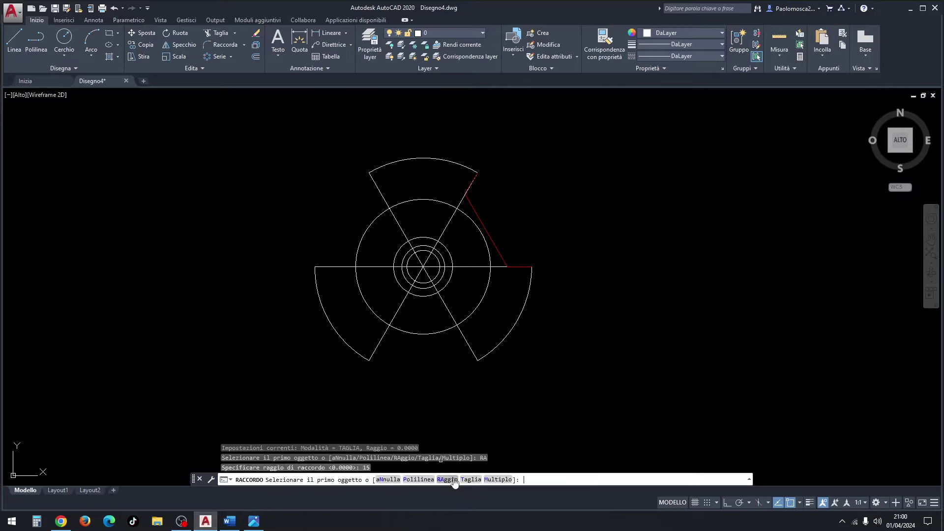
click(471, 204)
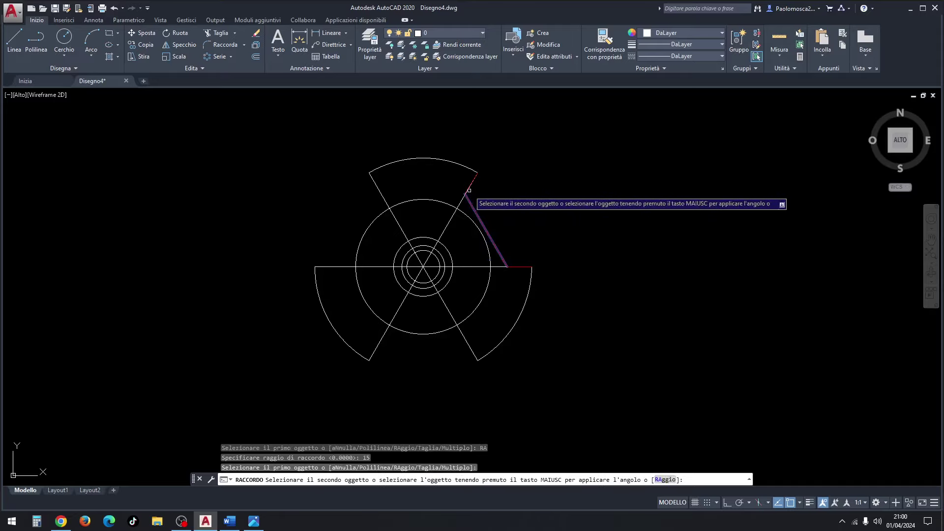
click(473, 181)
key(Return)
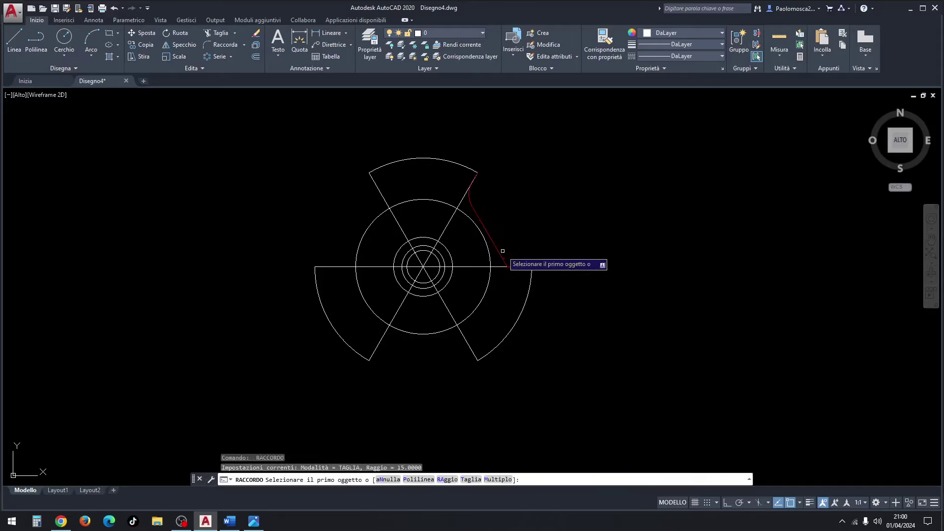
click(501, 259)
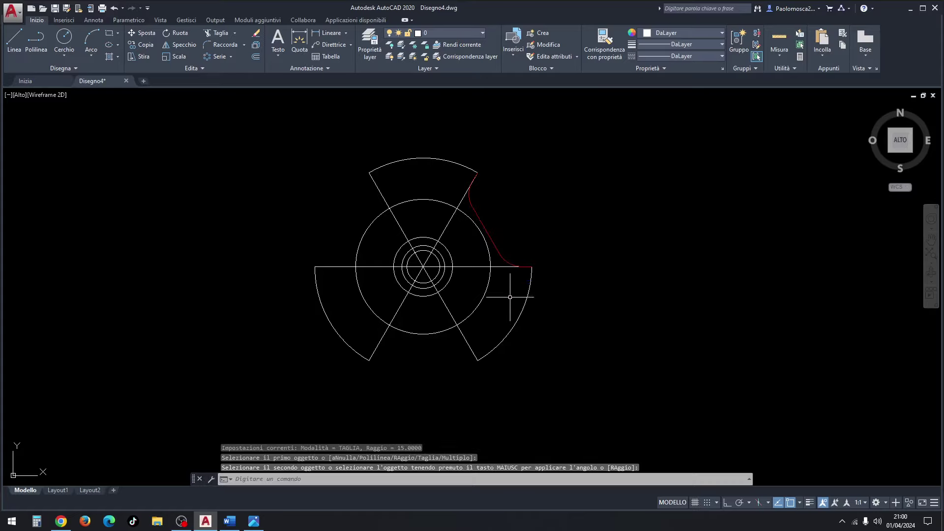
key(Return)
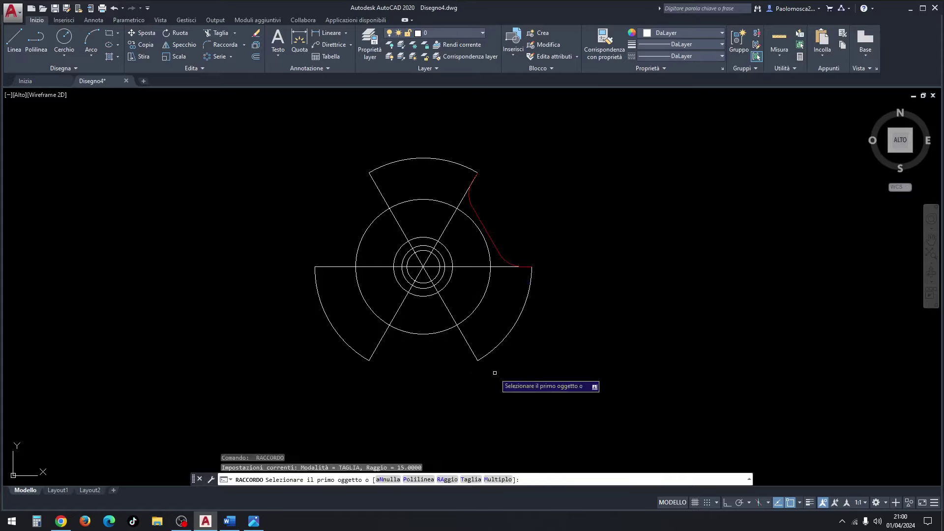
Change the fillet radius to 5, then cancel before rounding any corner
click(453, 479)
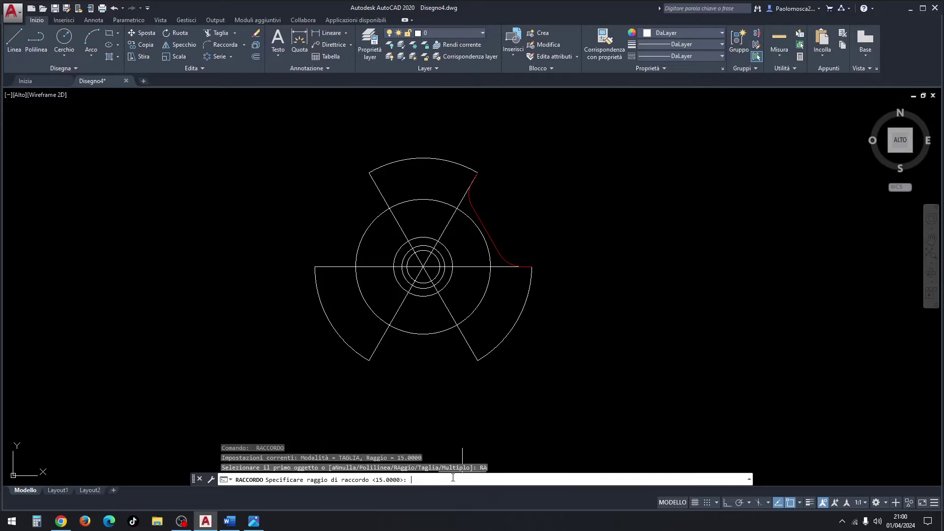
text(5)
key(Return)
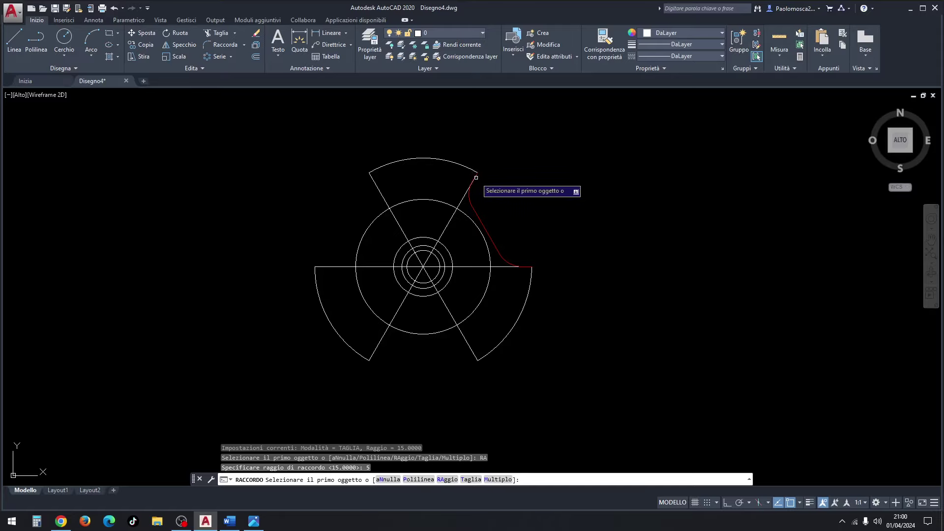
click(476, 177)
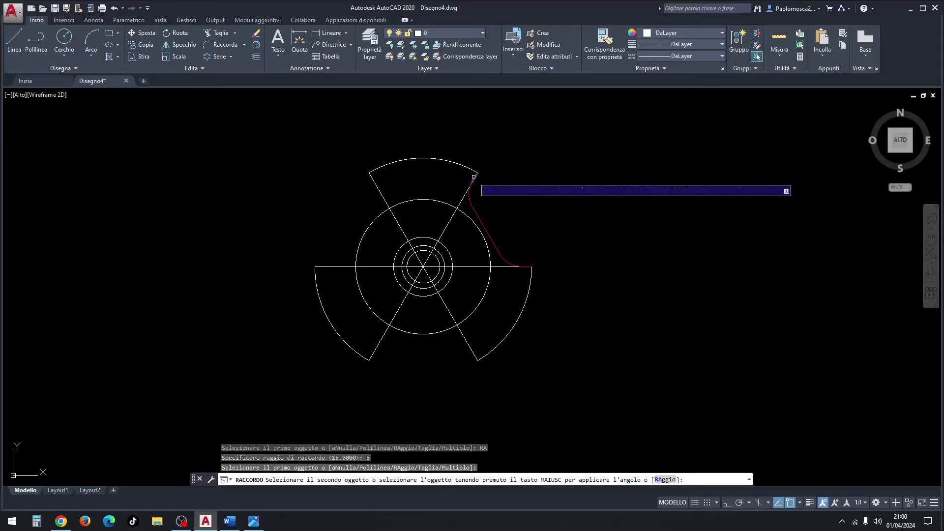
key(Escape)
key(Escape)
key(Escape)
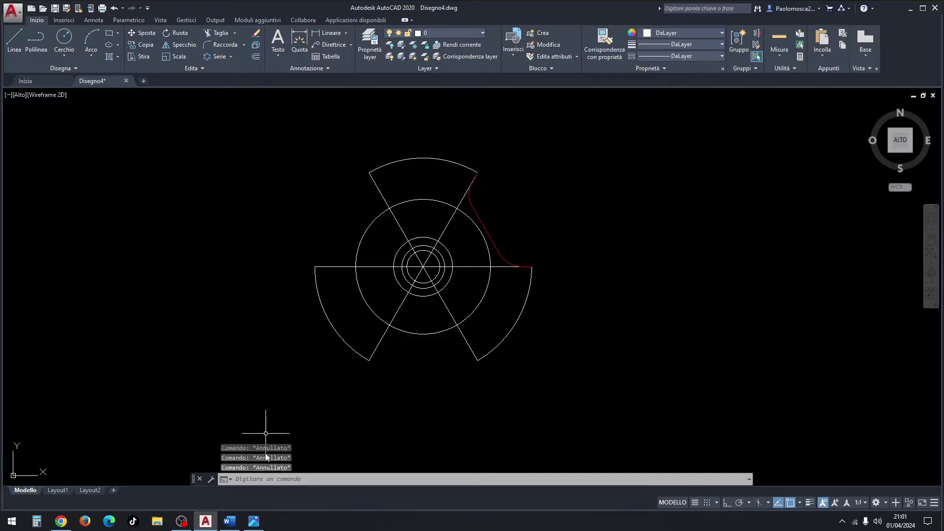
click(262, 527)
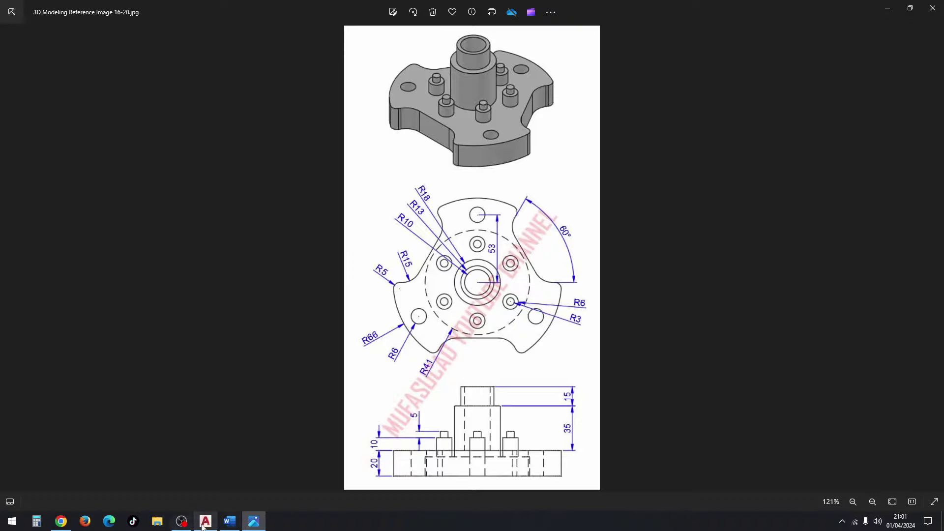
click(206, 521)
Draw a 53-unit vertical helper line straight up from the hub centre with Ortho on
click(14, 39)
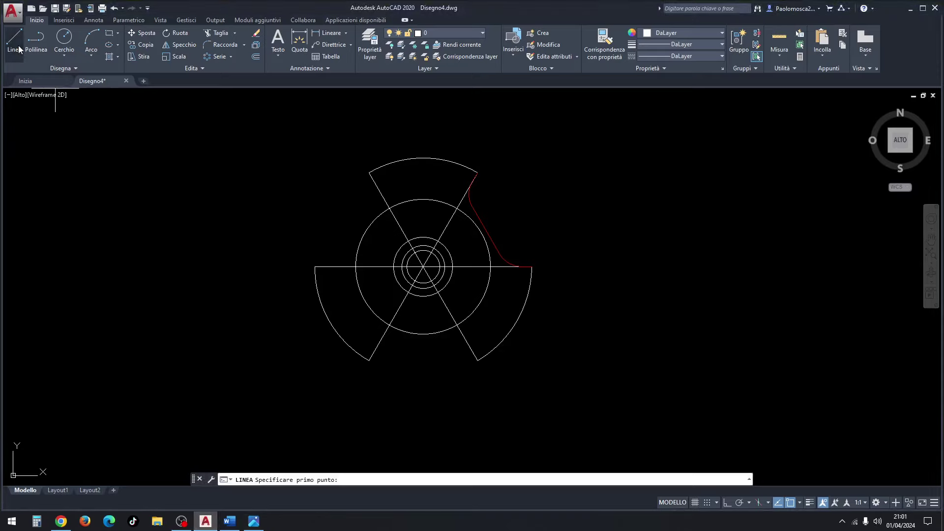
click(423, 267)
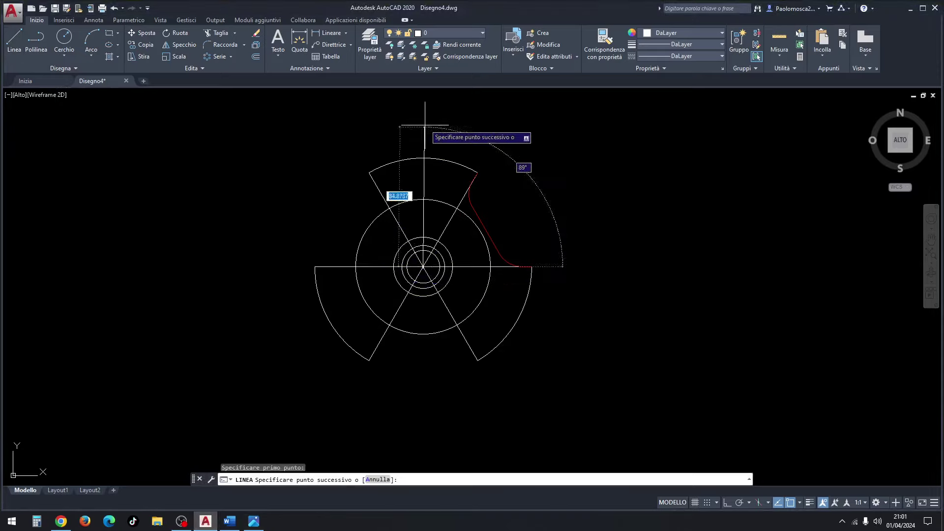
click(727, 506)
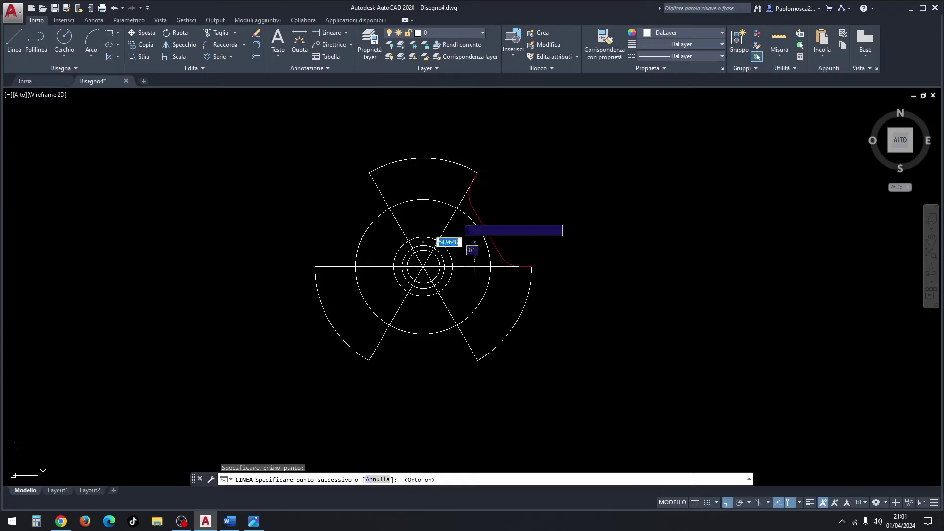
text(35)
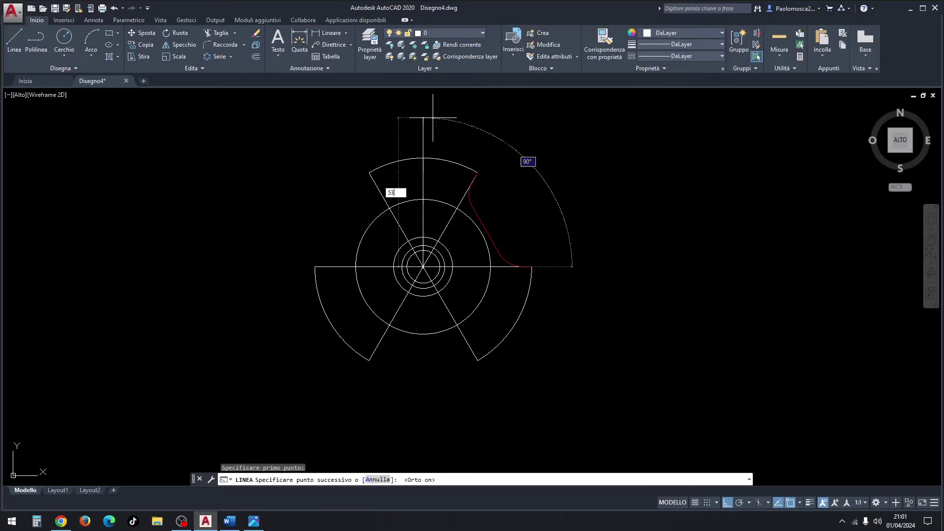
key(Return)
key(Escape)
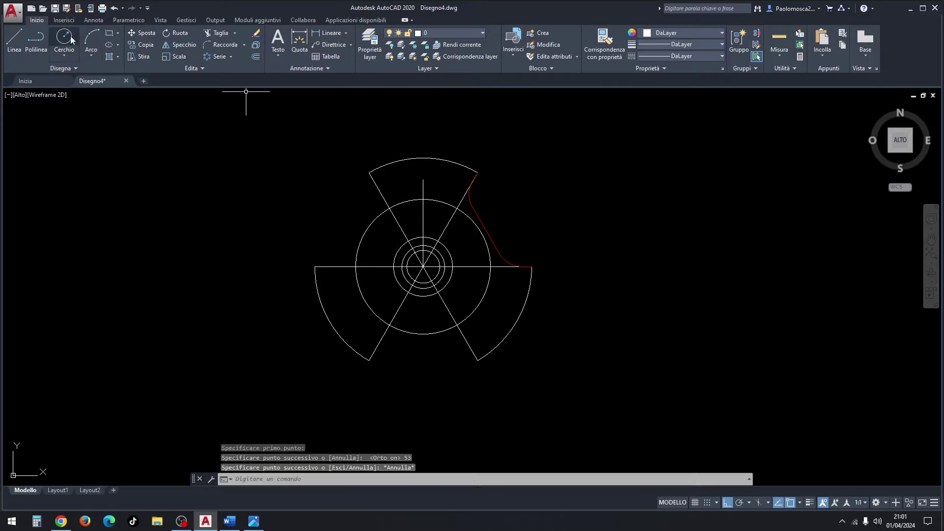
Draw a radius-6 circle at the helper line's top end, then select the line
click(70, 36)
click(423, 179)
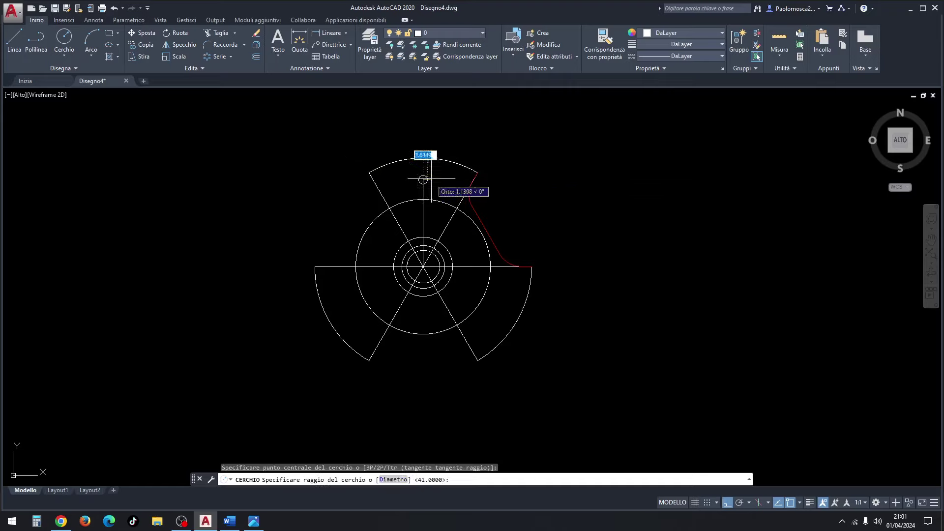
text(6)
key(Return)
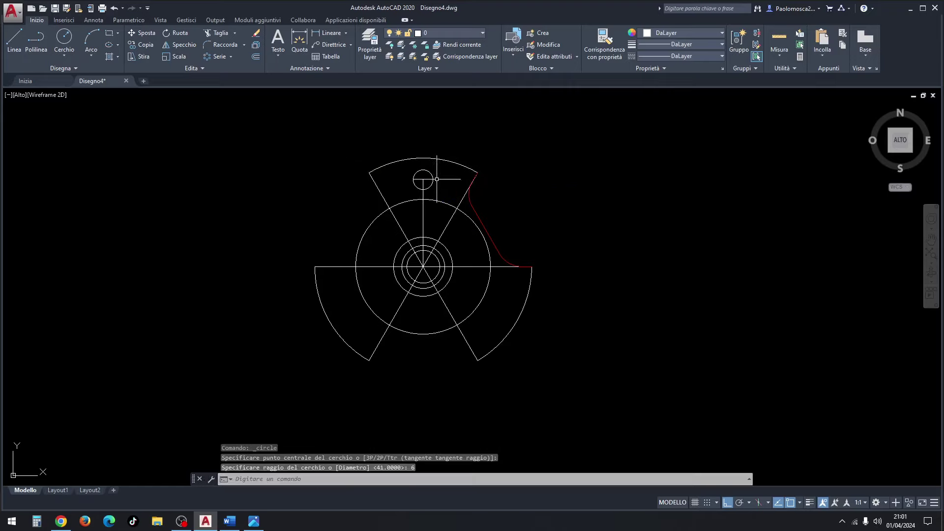
click(423, 211)
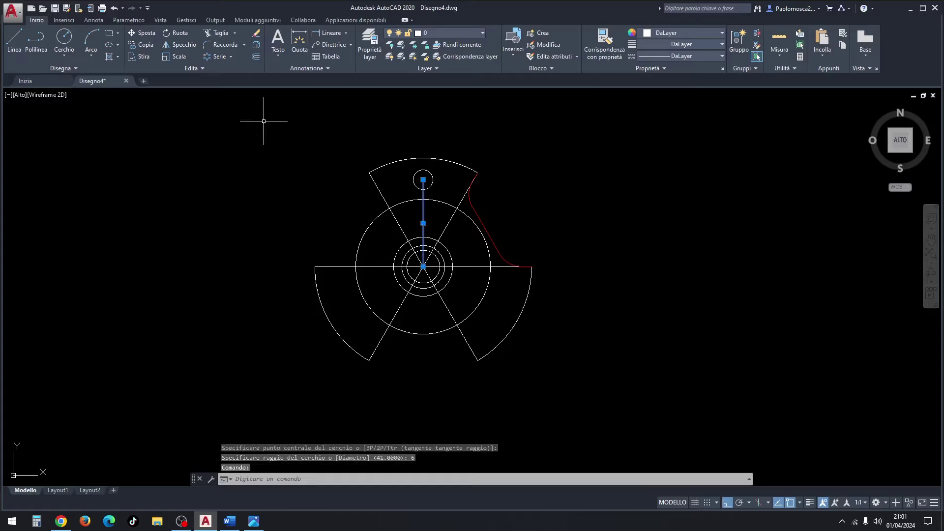
Erase the helper line and pick the top hole and red notch segments for a polar array
click(257, 35)
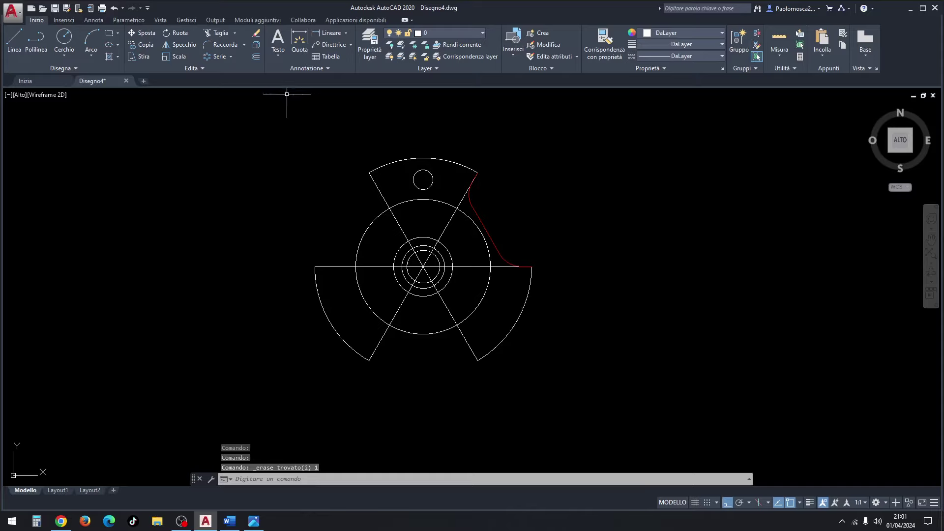
click(219, 57)
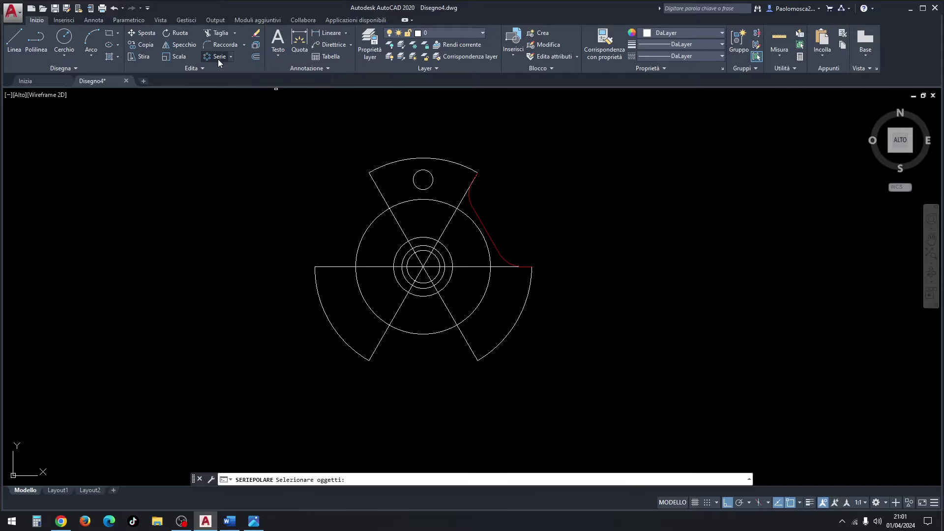
click(429, 172)
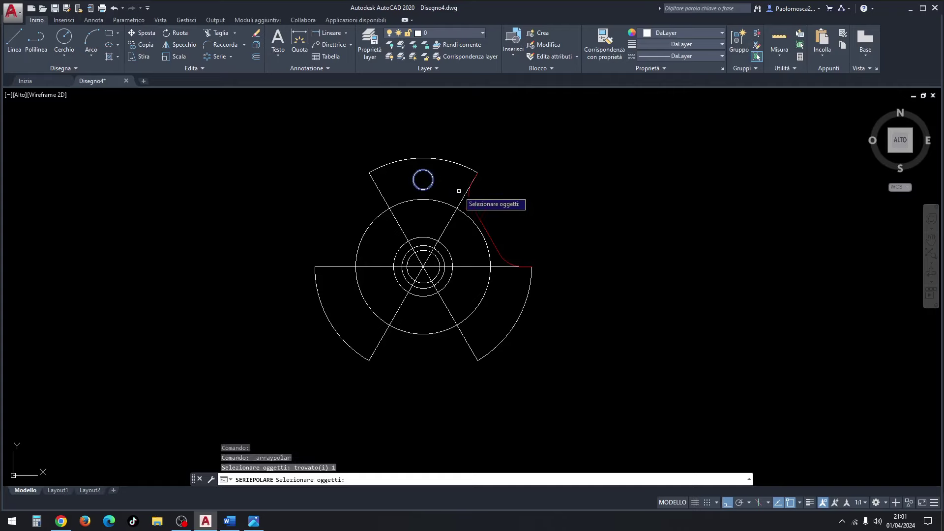
scroll(459, 191, up, 2)
click(471, 174)
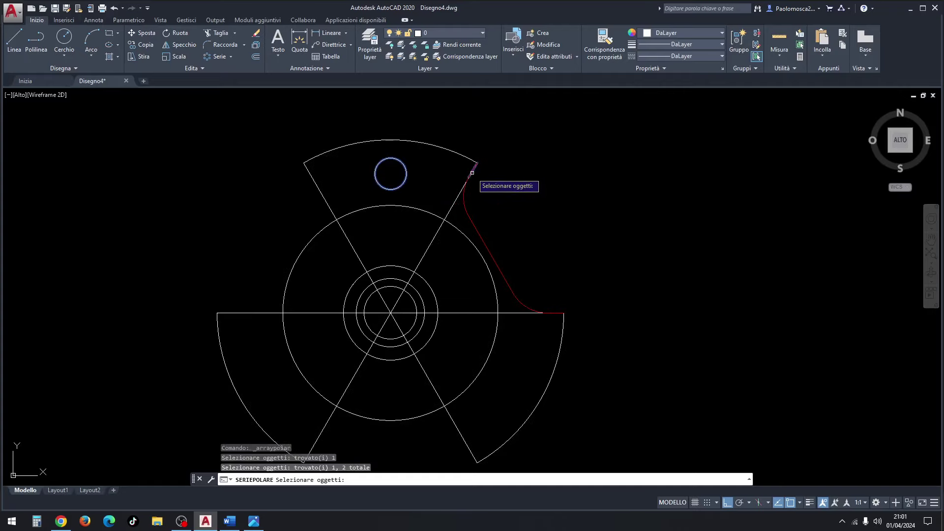
click(465, 197)
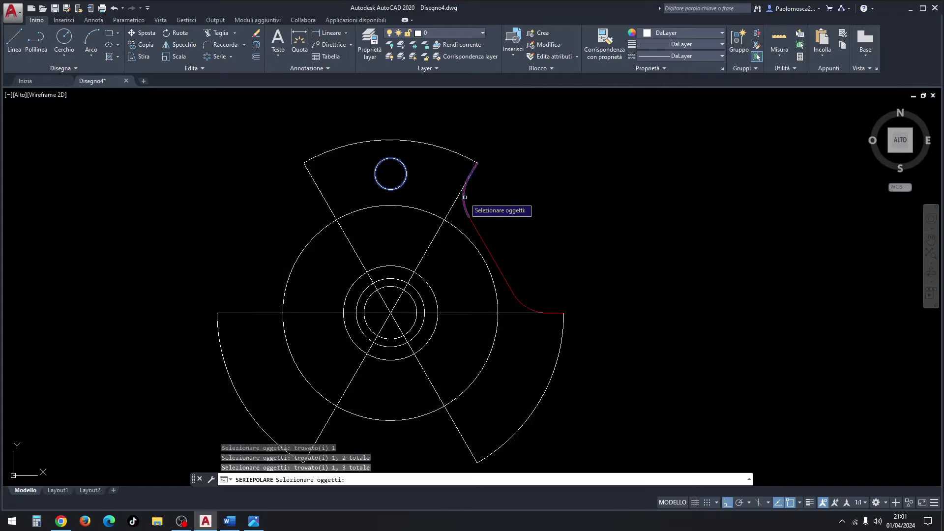
click(477, 229)
click(520, 301)
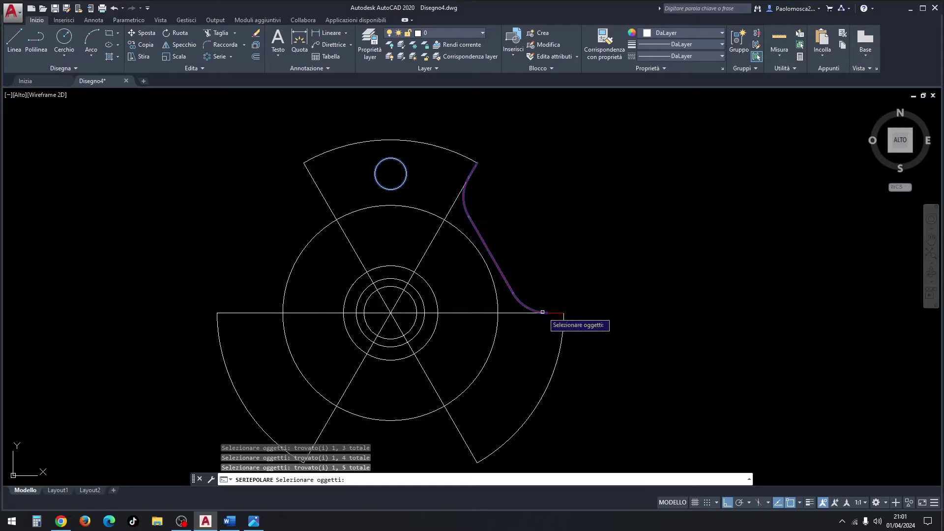
click(554, 312)
Centre the polar array on the hub with 3 items, 120° apart, and close it
scroll(596, 207, down, 2)
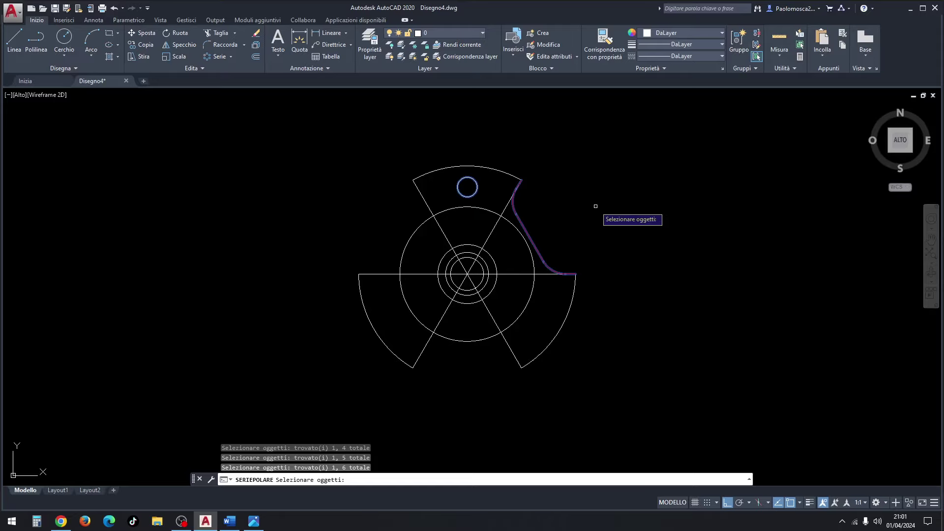
key(Return)
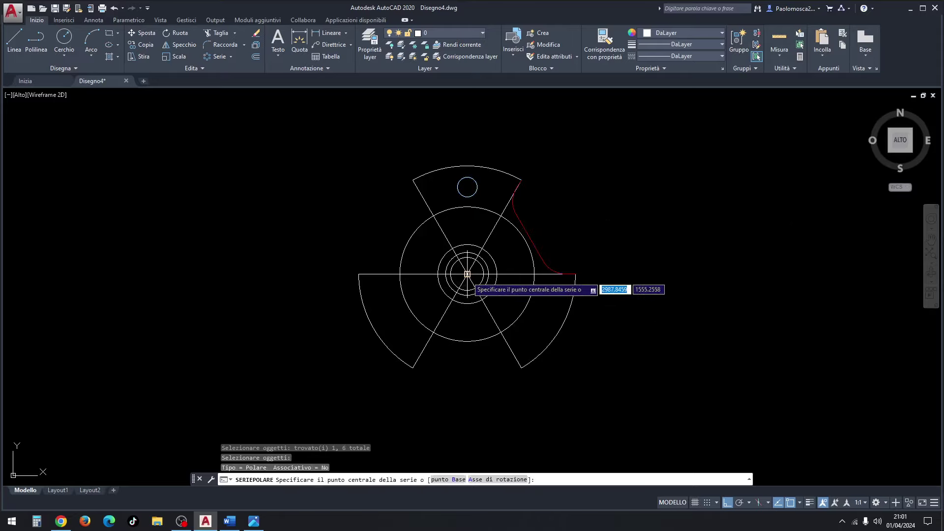
click(467, 274)
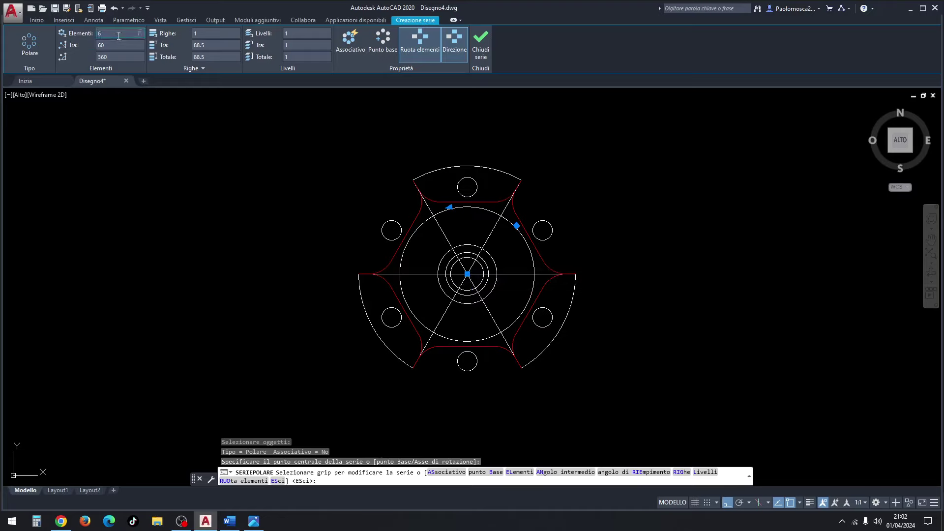
click(106, 46)
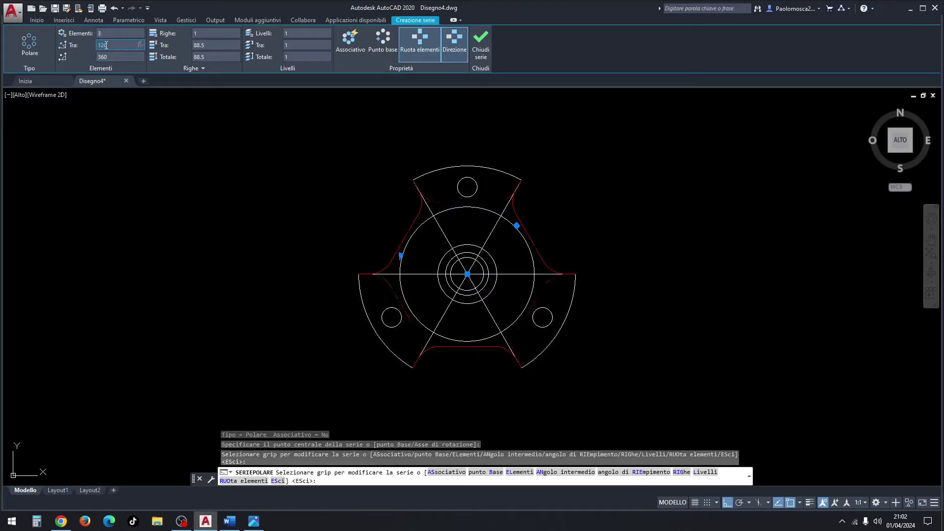
click(486, 46)
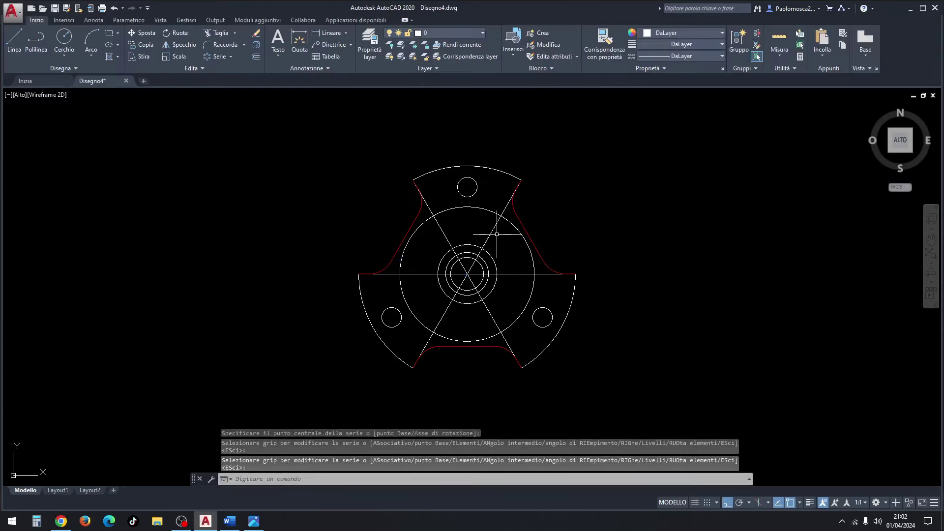
Select all six radial construction lines around the hub and delete them
click(501, 213)
click(443, 230)
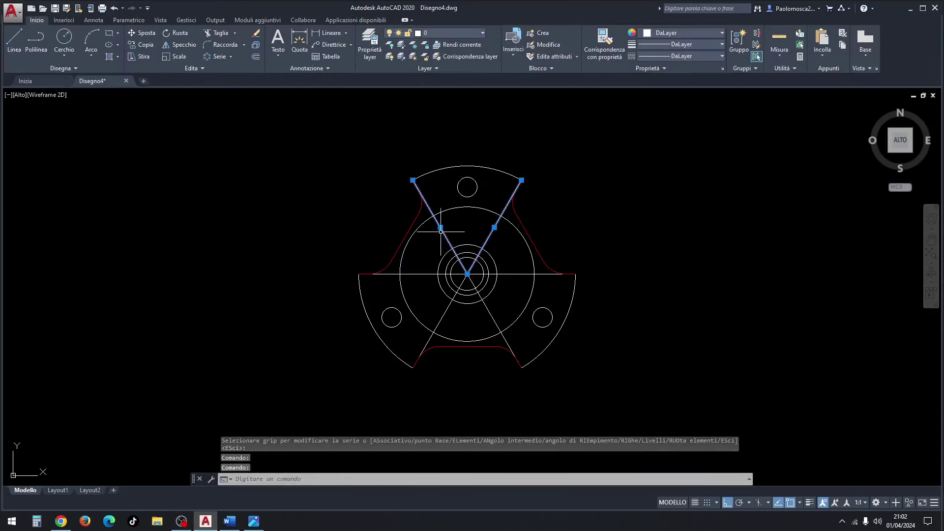
click(420, 274)
click(444, 313)
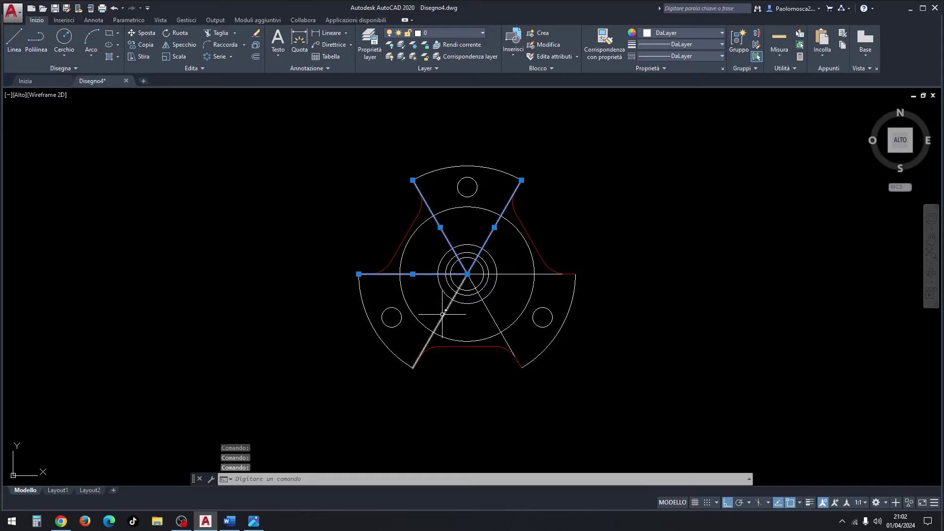
click(487, 311)
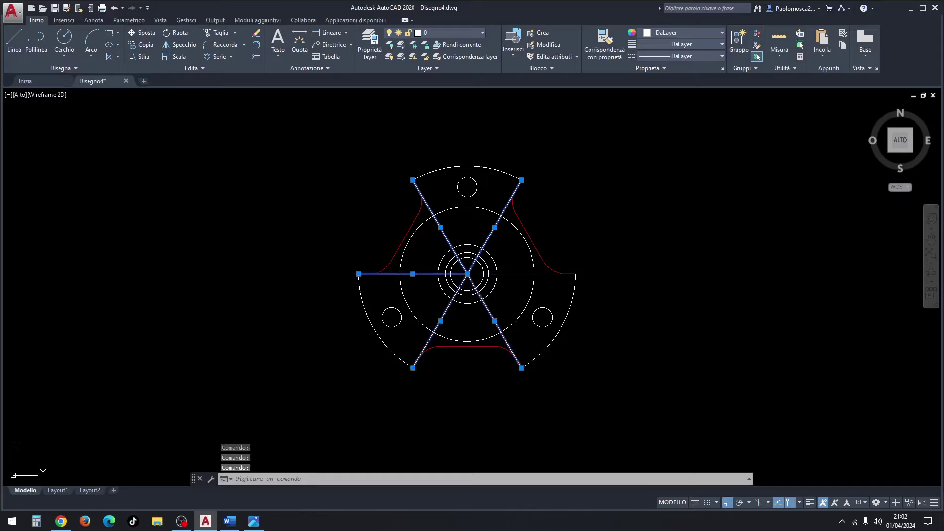
click(516, 273)
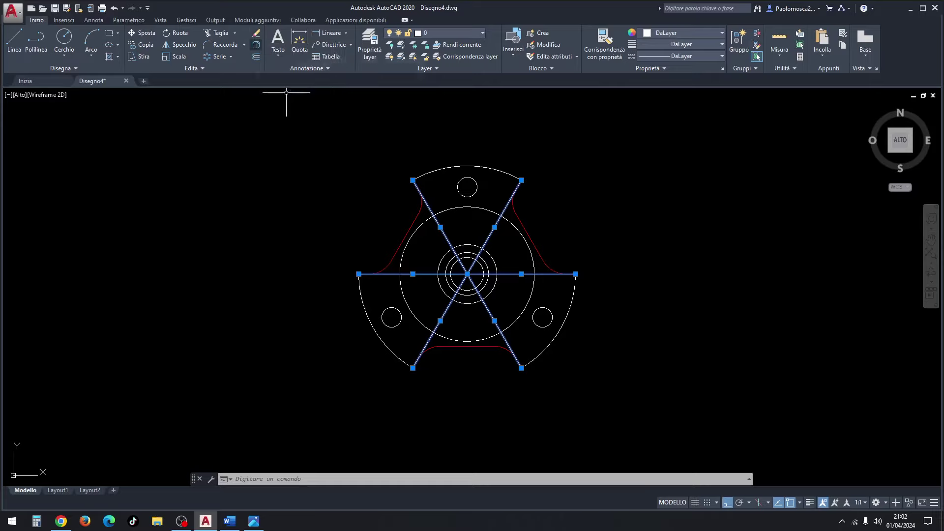
key(Delete)
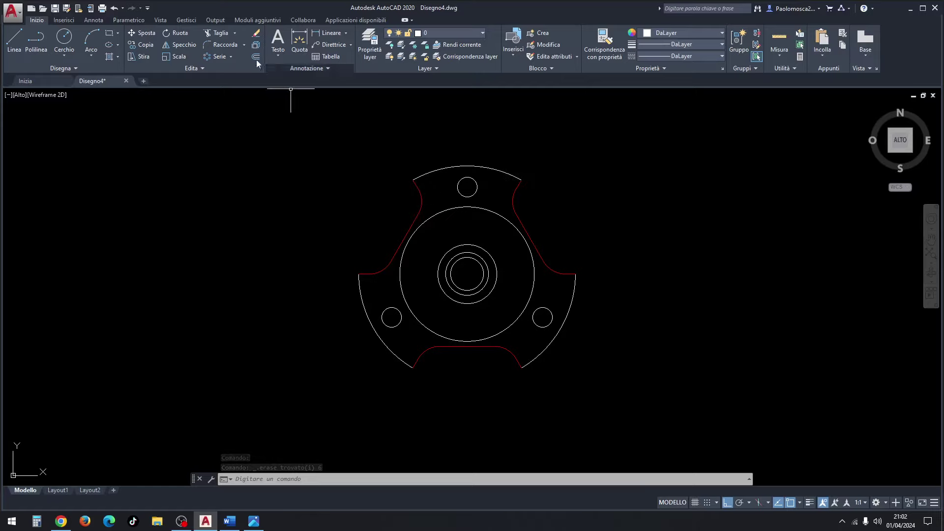
Set the fillet radius to 5 and round the top-left and top-right corners of the top lobe
click(228, 44)
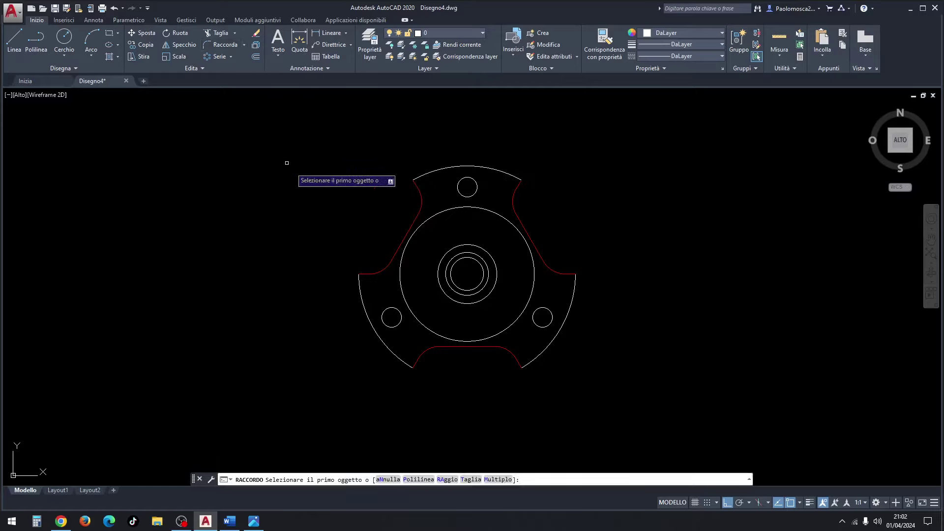
click(453, 480)
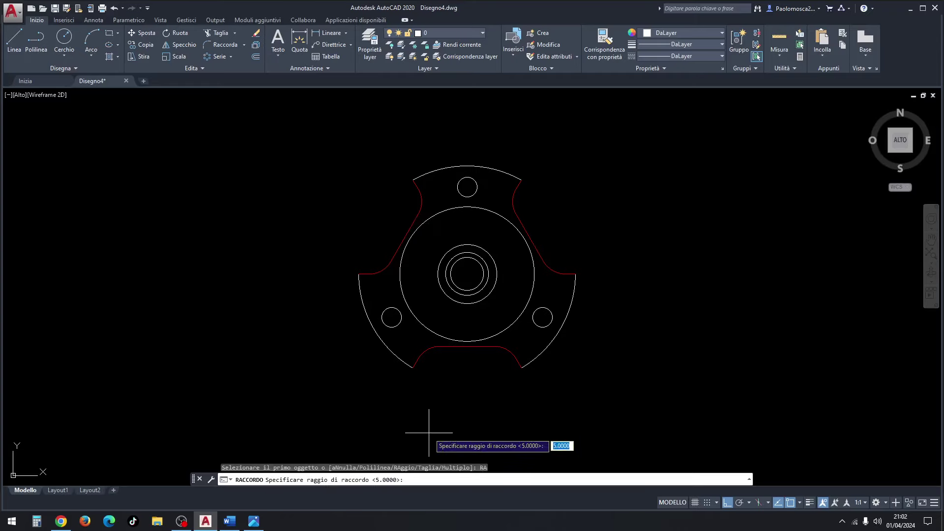
text(5)
key(Return)
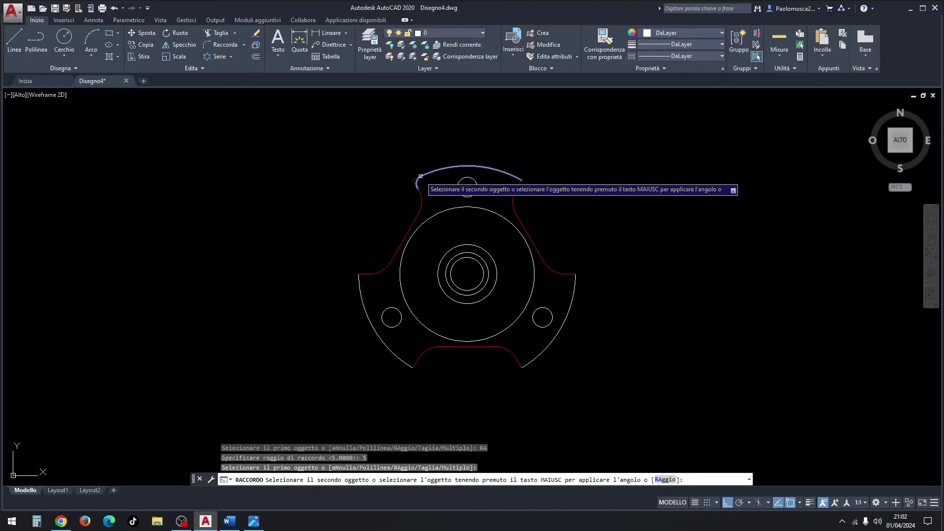
click(418, 184)
key(Return)
click(514, 176)
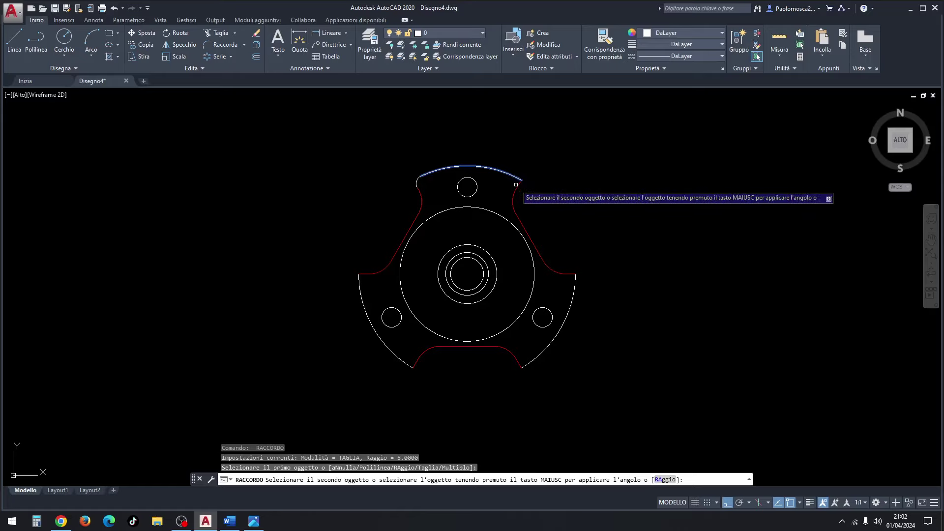
click(515, 187)
Fillet the right, bottom-right, bottom-left and left corners with the same radius 5
key(Return)
click(568, 270)
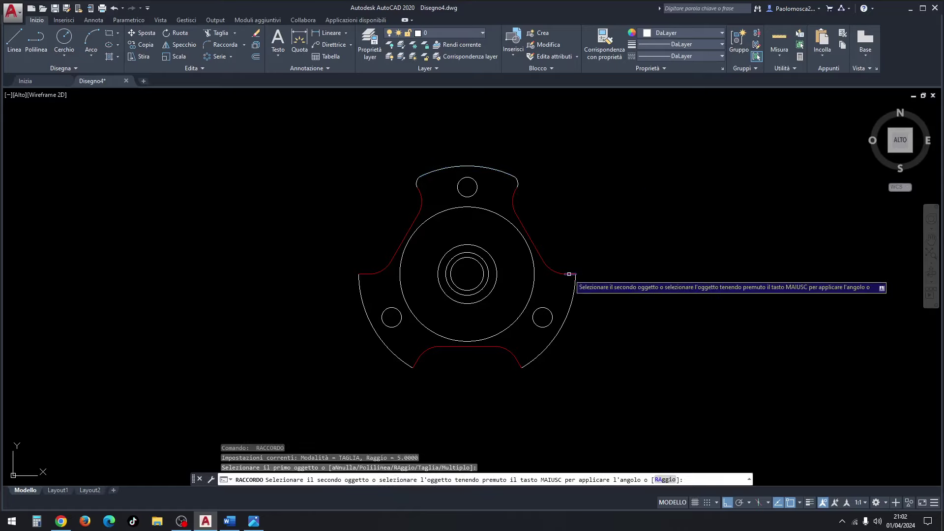
click(575, 296)
key(Return)
click(529, 366)
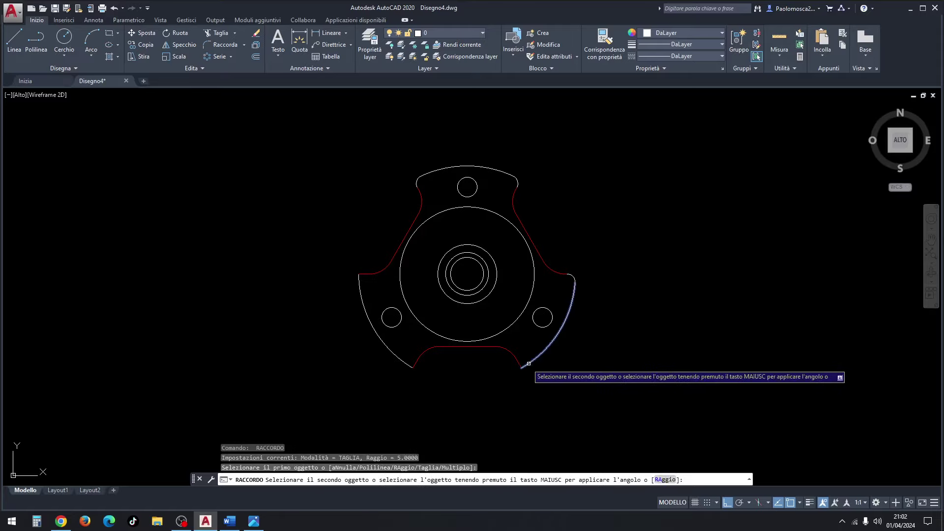
click(518, 361)
key(Return)
click(416, 362)
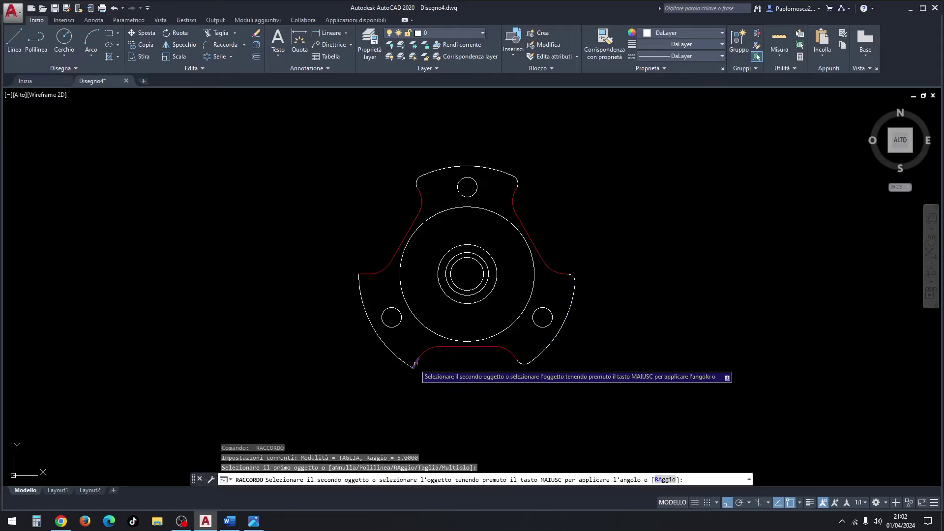
click(419, 354)
key(Return)
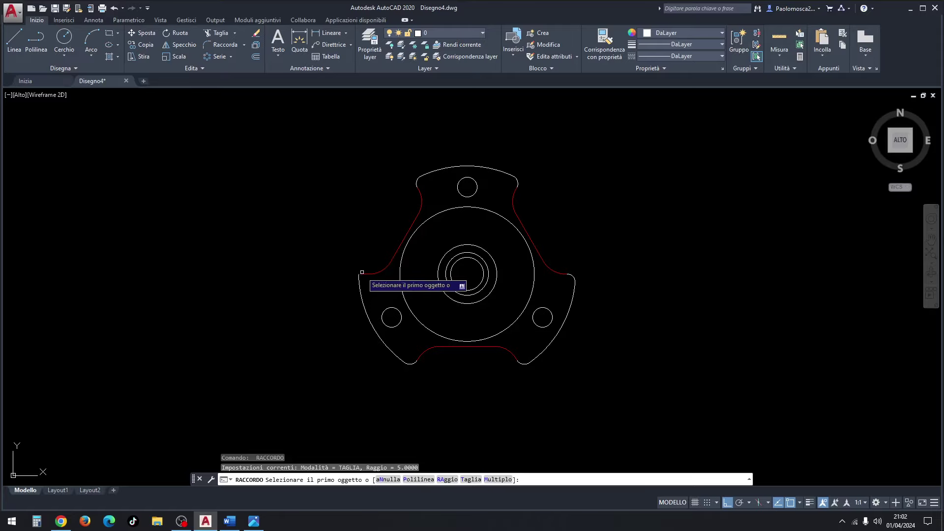
click(363, 273)
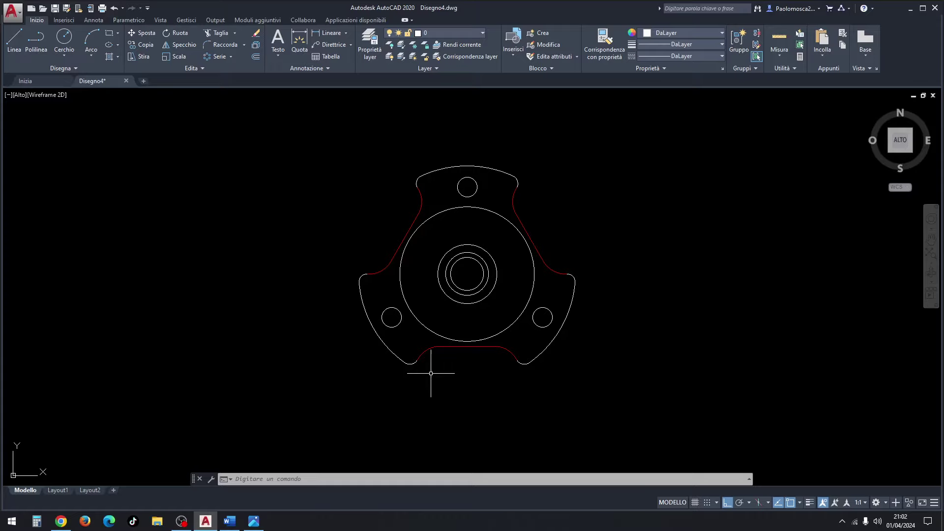
Window-select all the 2D outlines and convert them into 8 regions with REG, then check the outer profile
text(r)
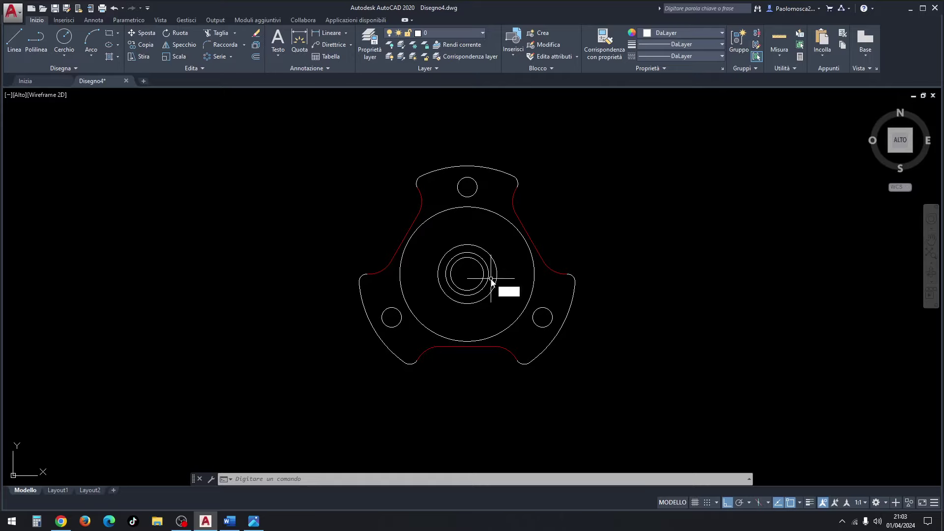
text(eg)
key(Return)
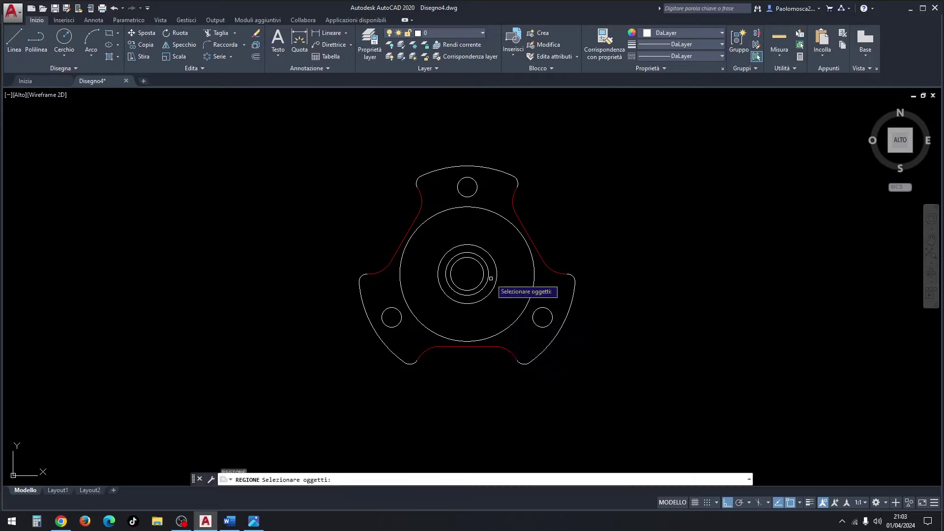
click(645, 131)
click(323, 385)
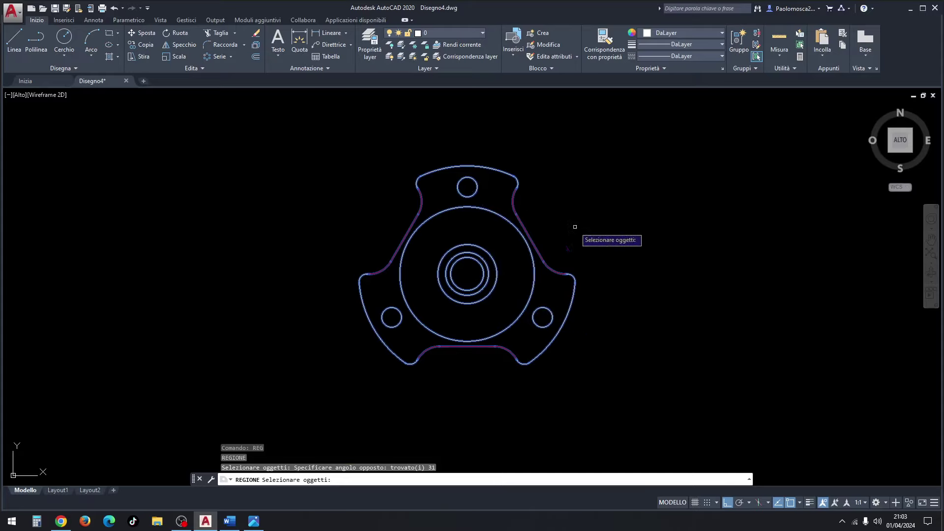
key(Return)
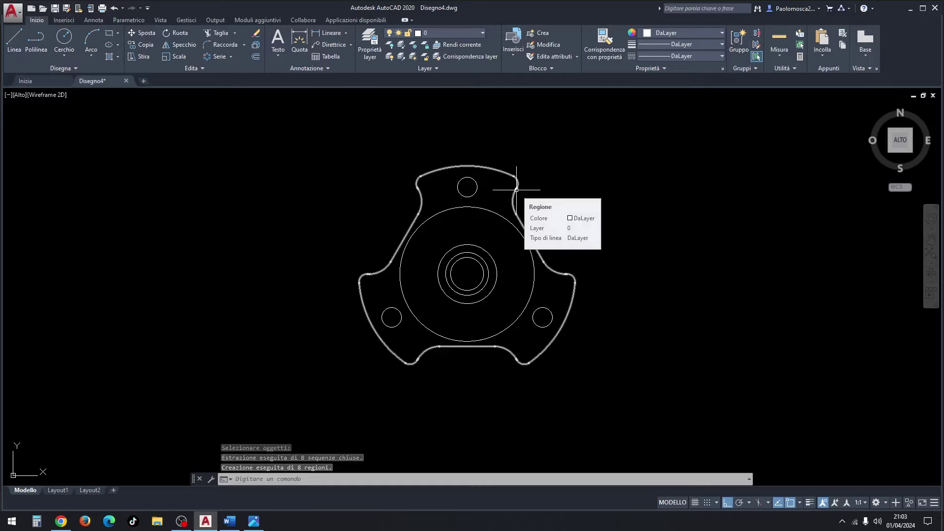
click(516, 189)
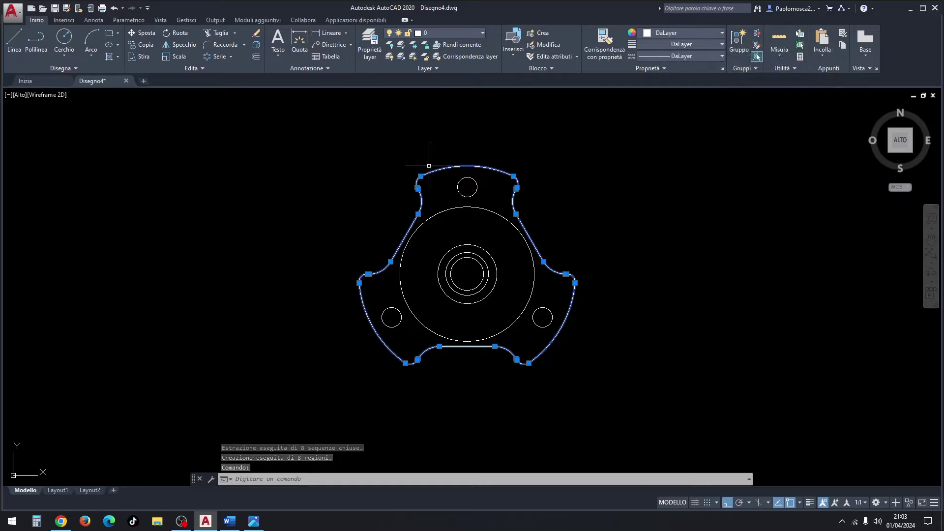
key(Escape)
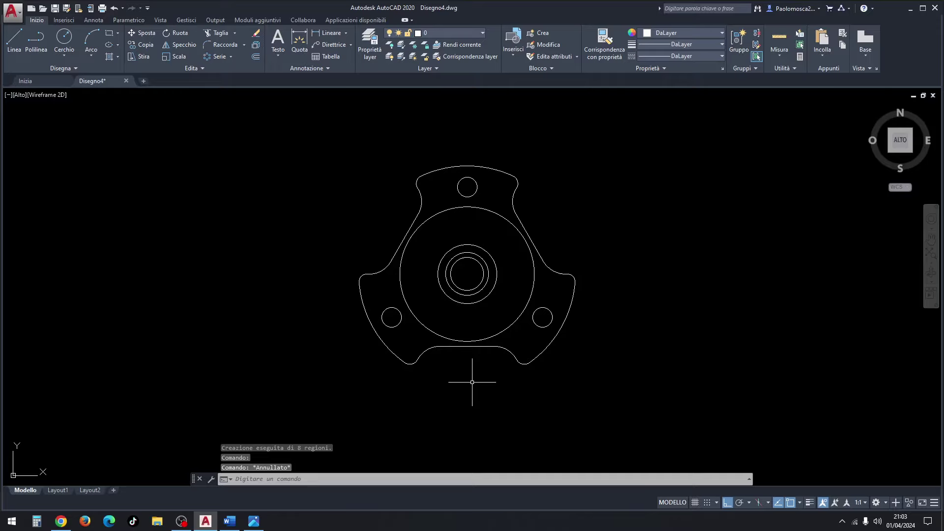
Switch to the south-west isometric view, start ESTRUDI and check the reference drawing in Photos
click(18, 95)
click(54, 183)
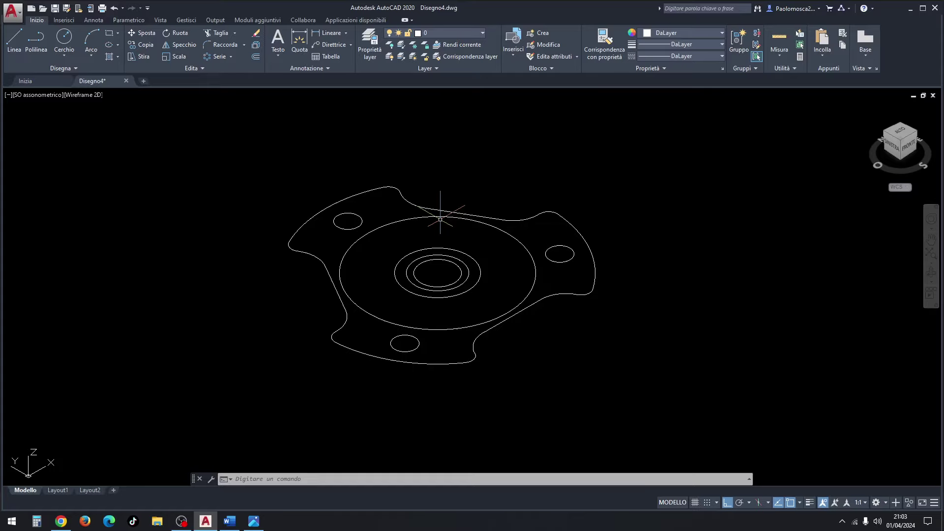
text(estr)
key(Return)
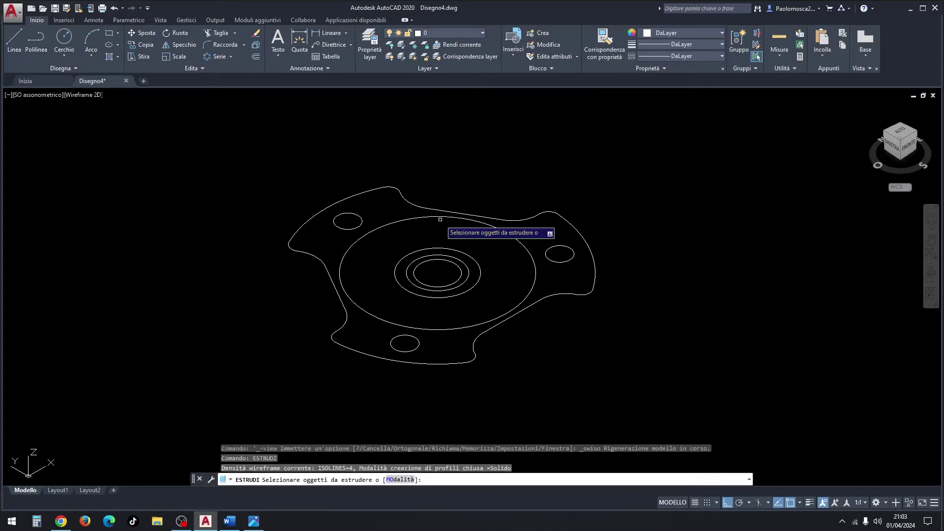
click(262, 524)
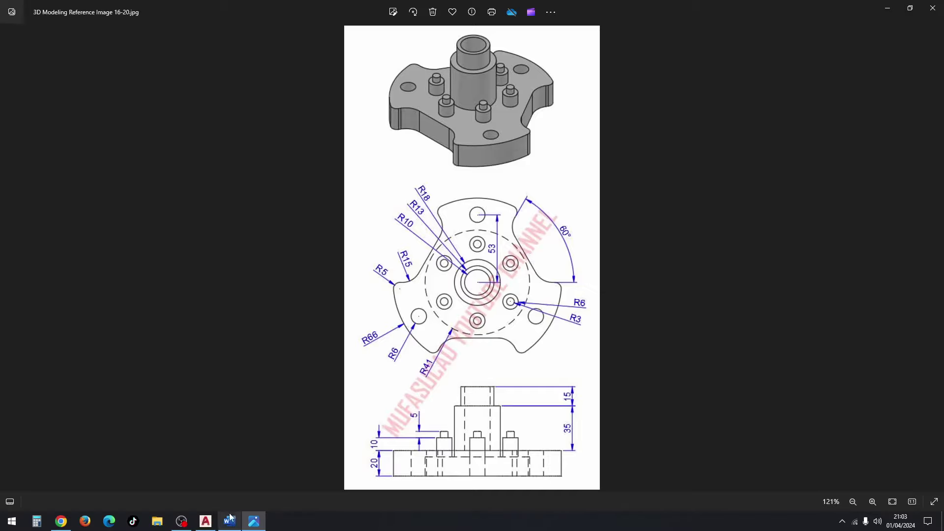
click(205, 521)
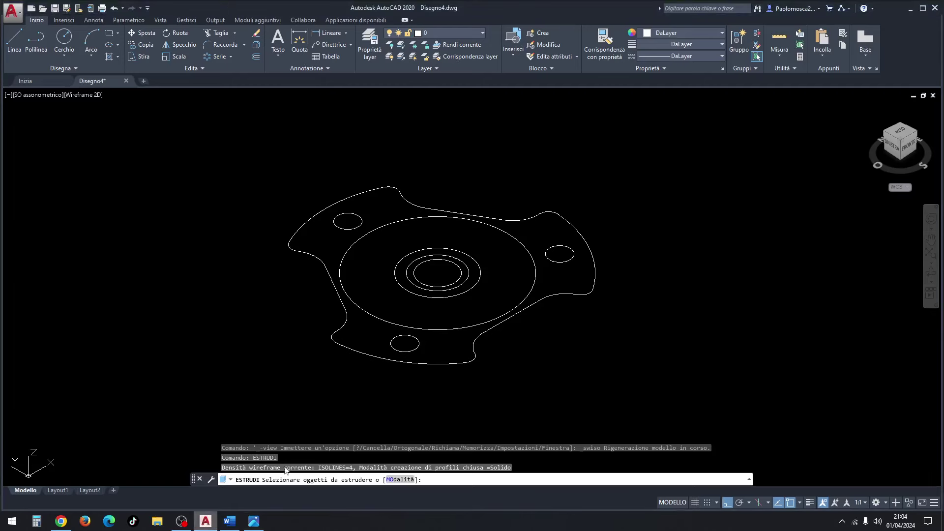
Extrude the outer base profile and its three small holes to a height of 20
click(335, 338)
click(393, 339)
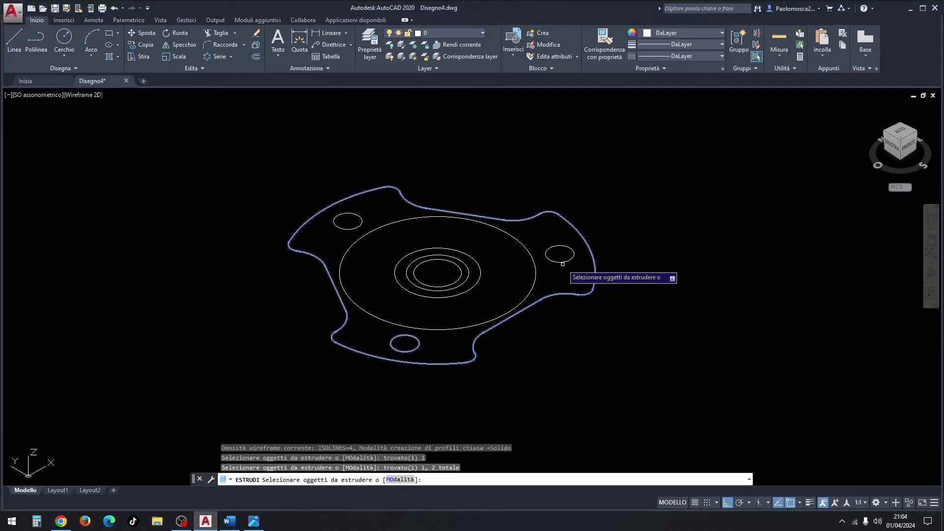
click(560, 263)
click(360, 223)
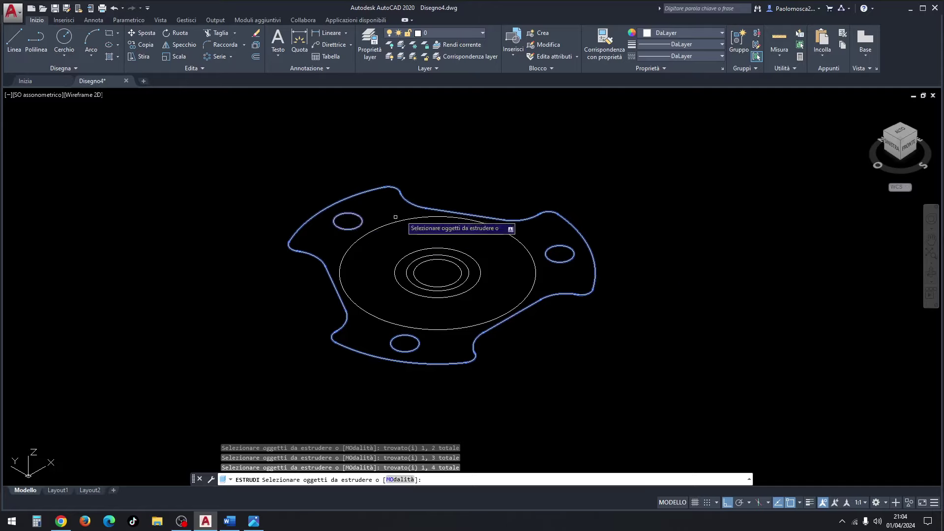
key(Return)
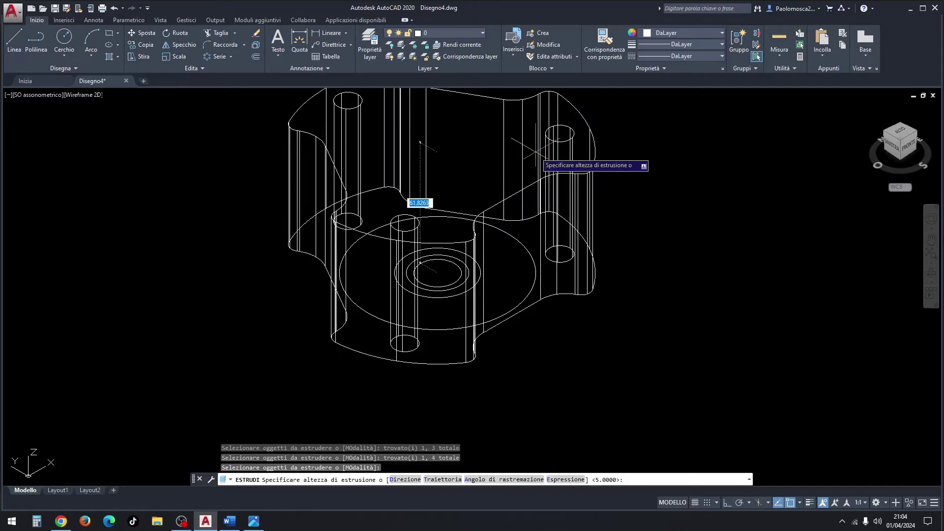
text(20)
key(Return)
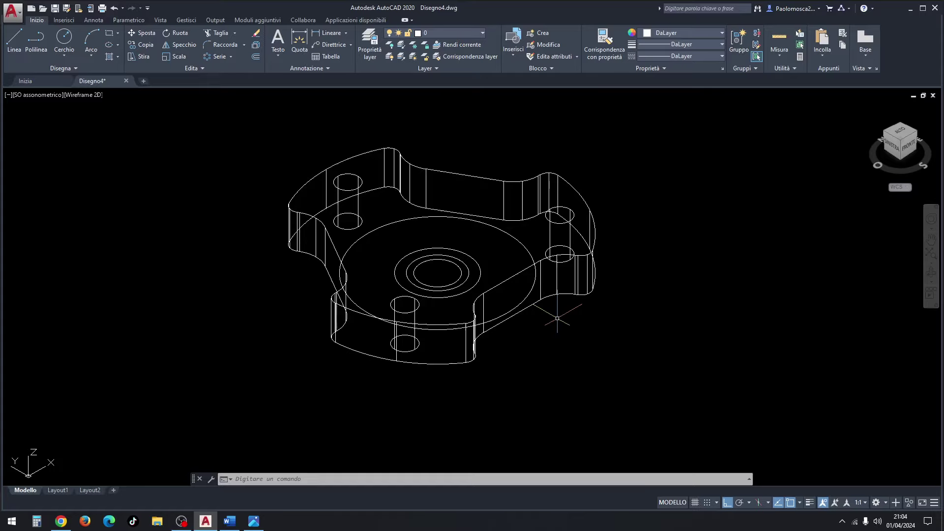
Extrude the large central circle to height 15, then restart extrusion and view the reference in Photos
key(Return)
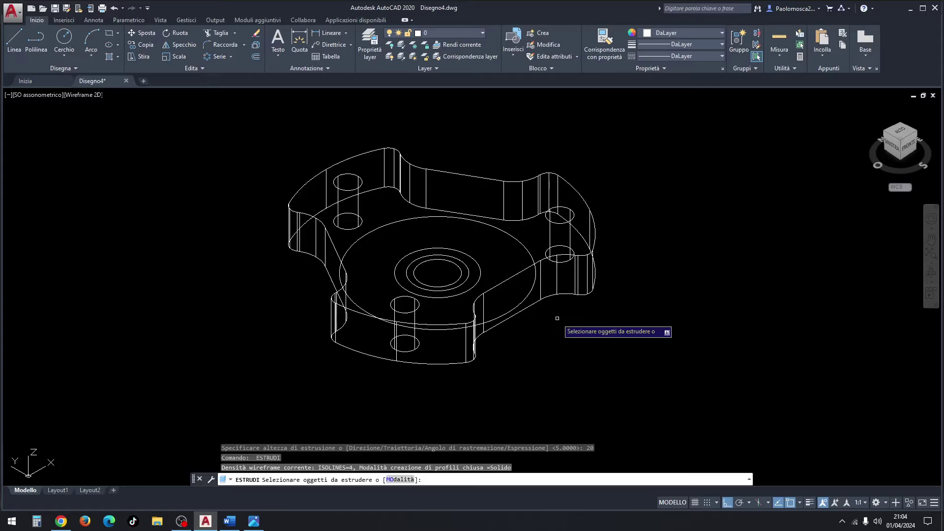
click(513, 236)
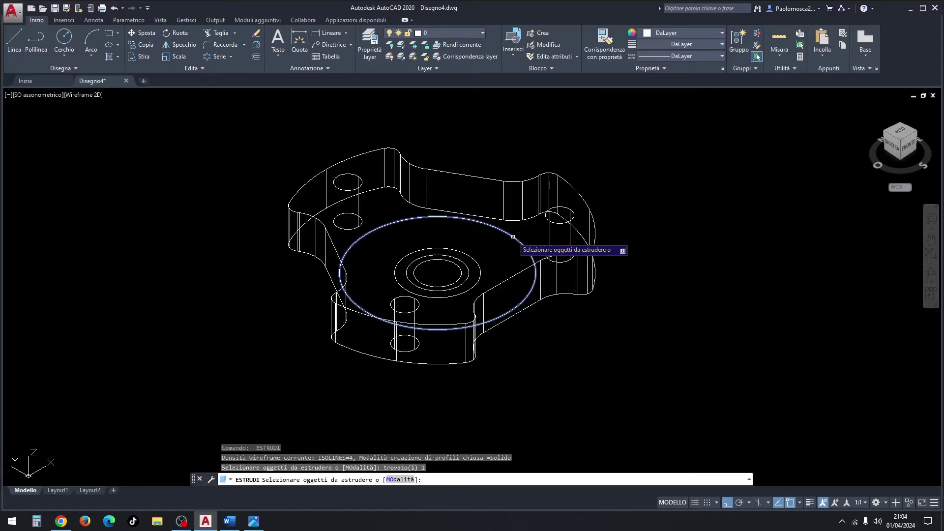
key(Return)
click(263, 521)
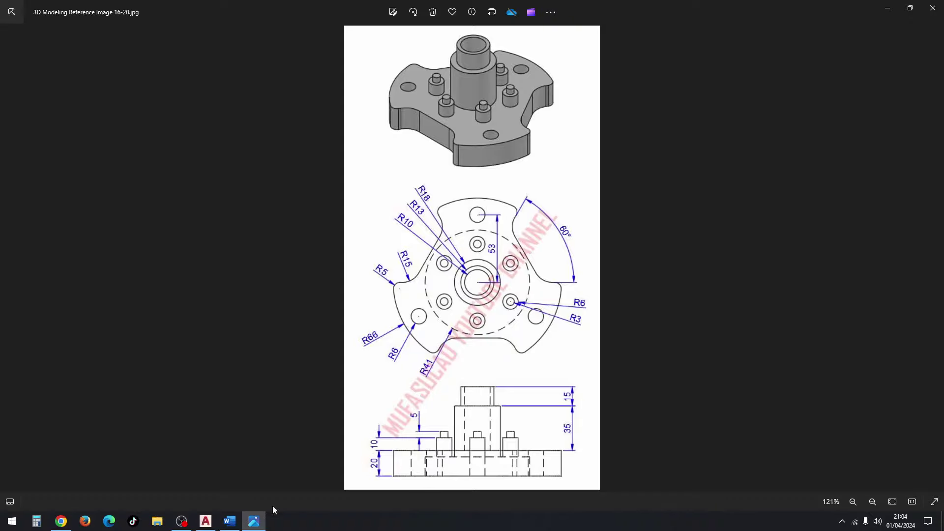
click(206, 521)
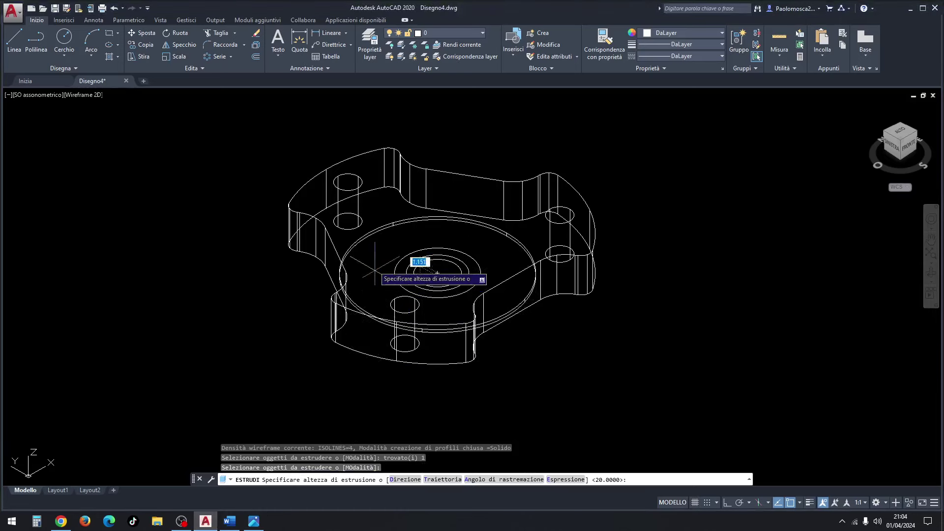
text(15)
key(Return)
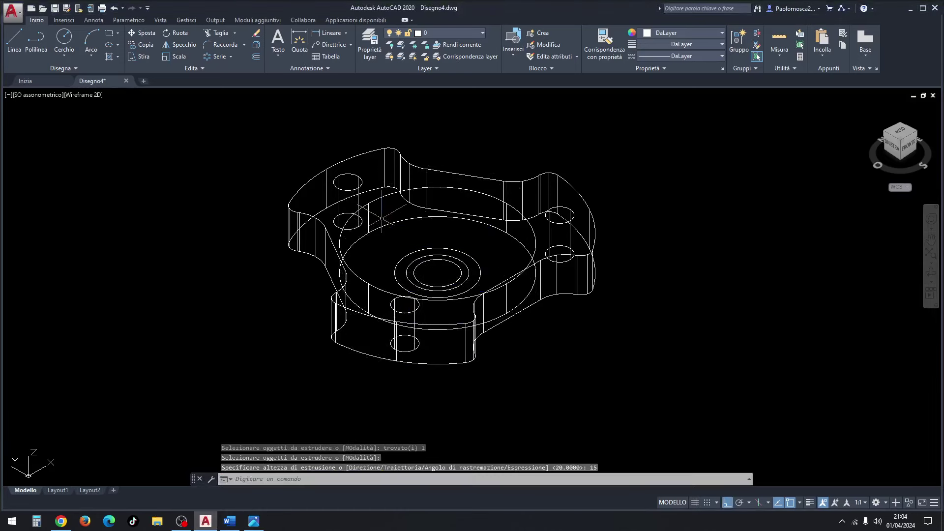
key(Return)
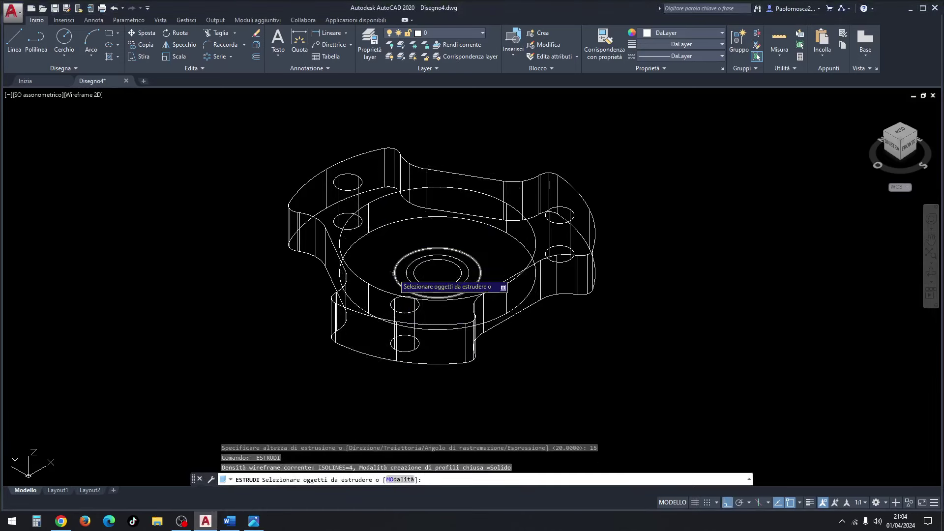
click(254, 522)
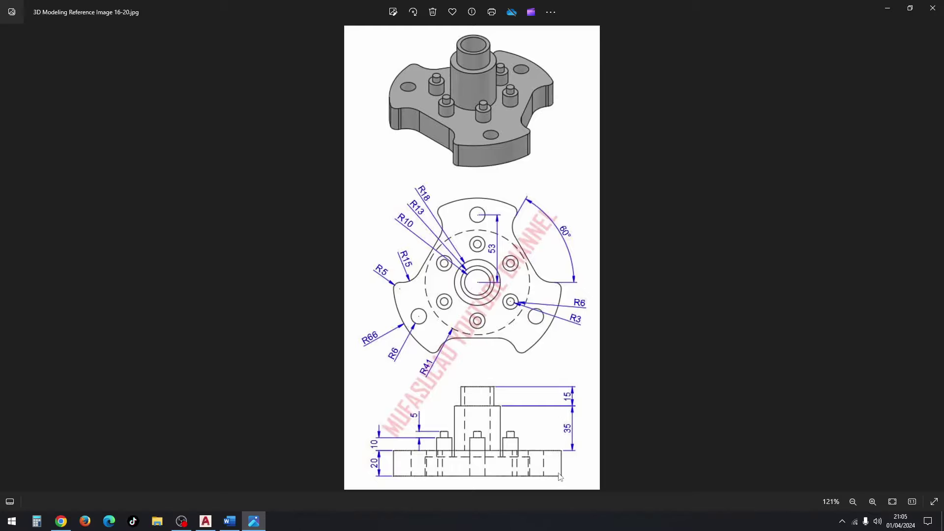
Extrude the circle around the central bore to a height of 55
click(206, 521)
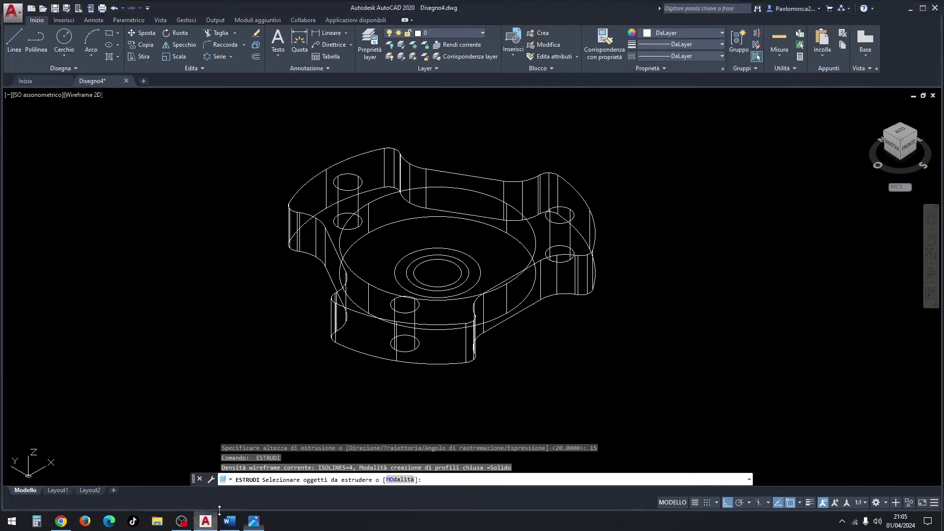
click(470, 288)
key(Return)
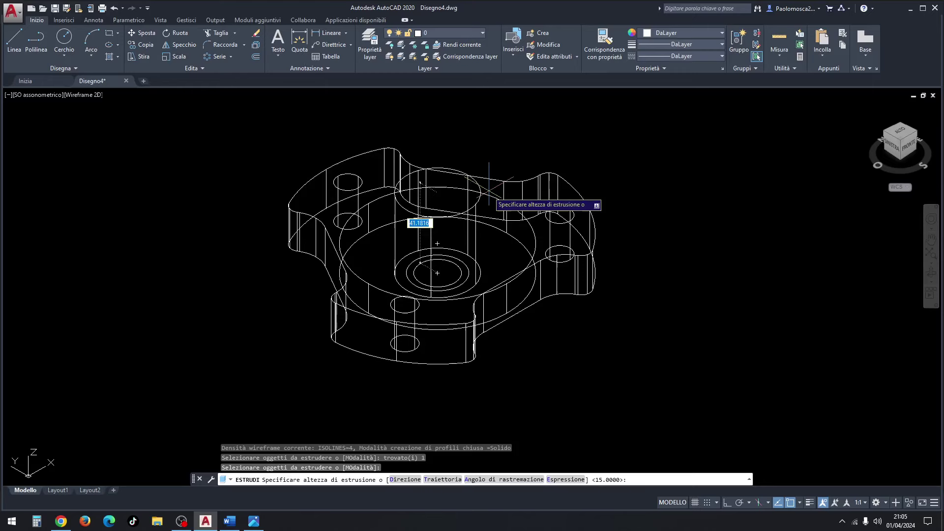
text(55)
key(Return)
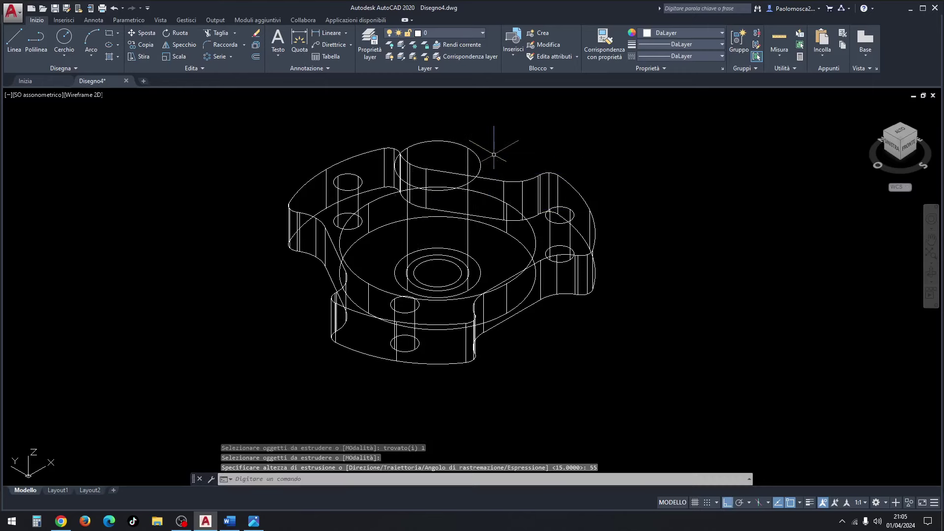
After checking the reference drawing, extrude the central circle into a 70-unit-tall cylinder
click(254, 521)
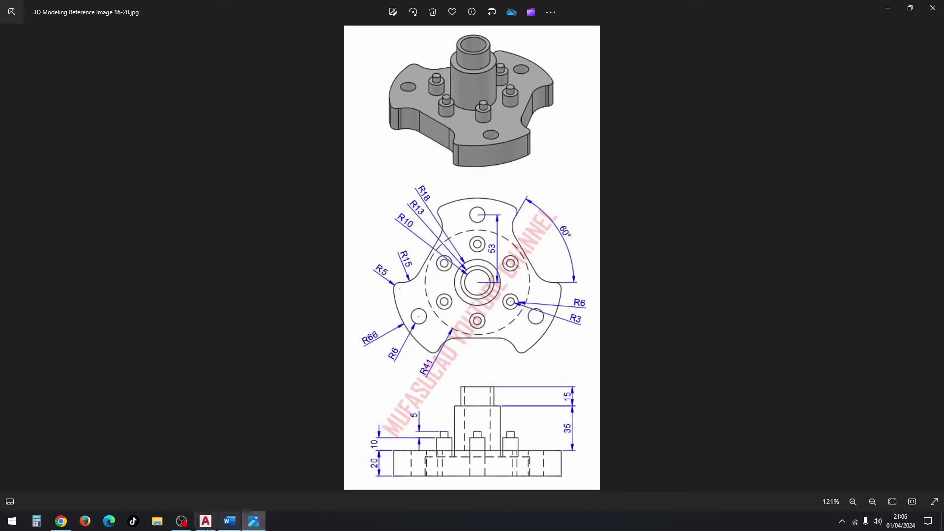
click(206, 520)
key(Return)
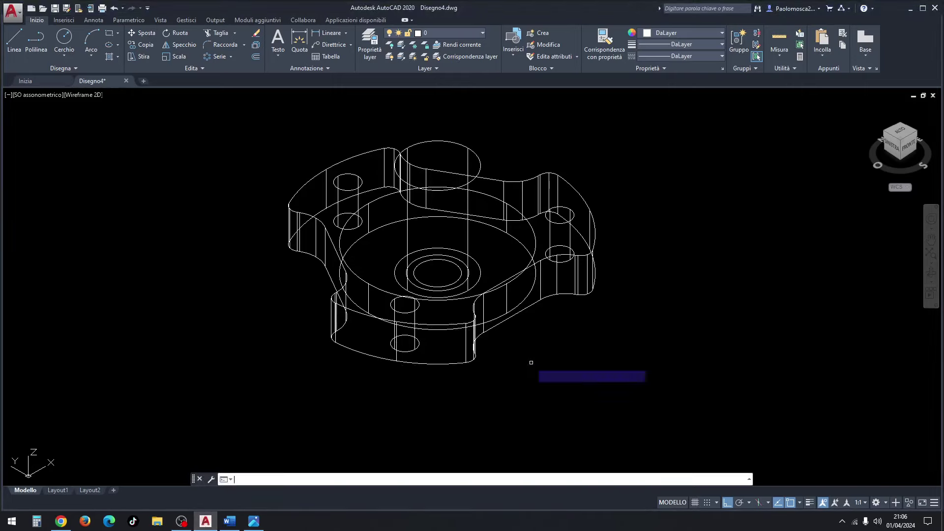
click(456, 288)
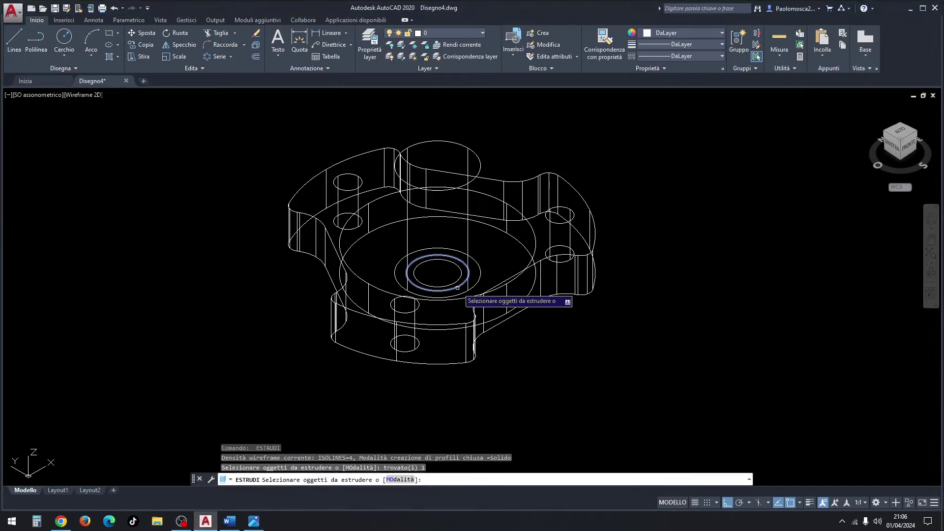
key(Return)
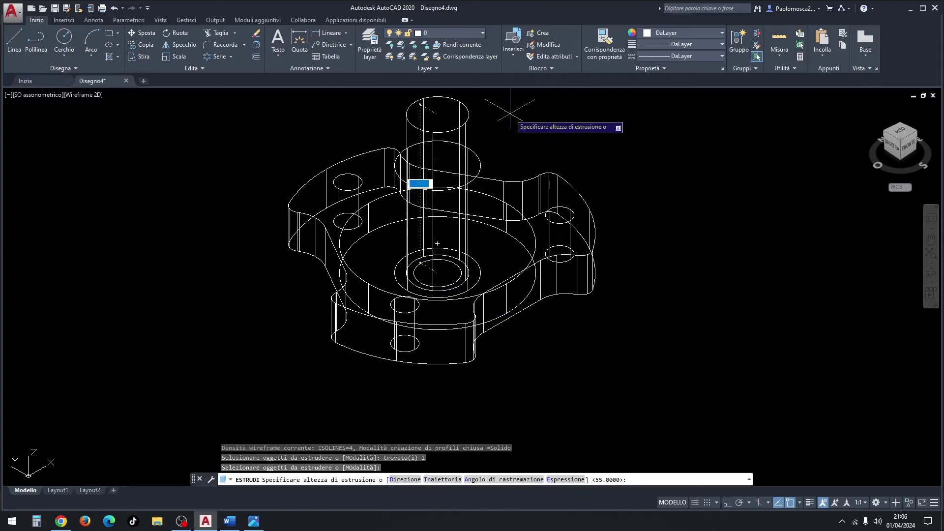
text(70)
key(Return)
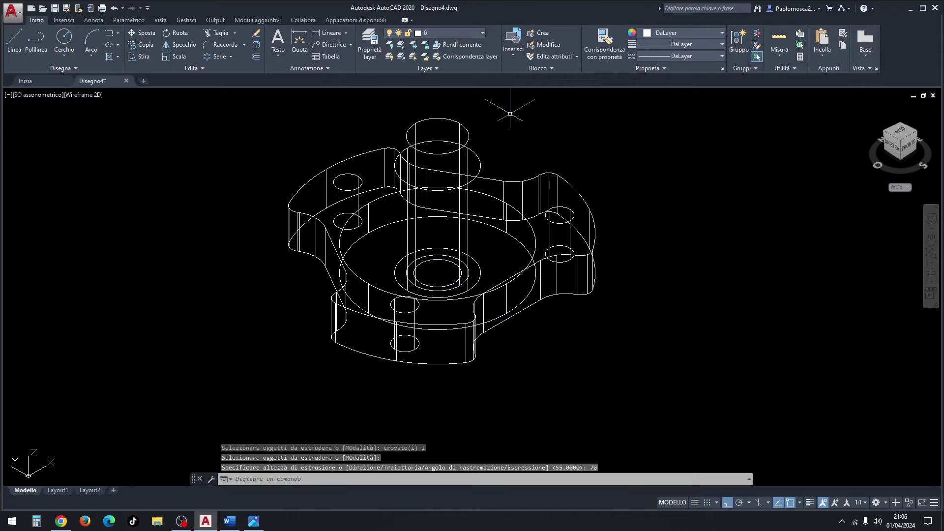
Move the small inner circle from its centre up to the top of the cylinder
click(447, 260)
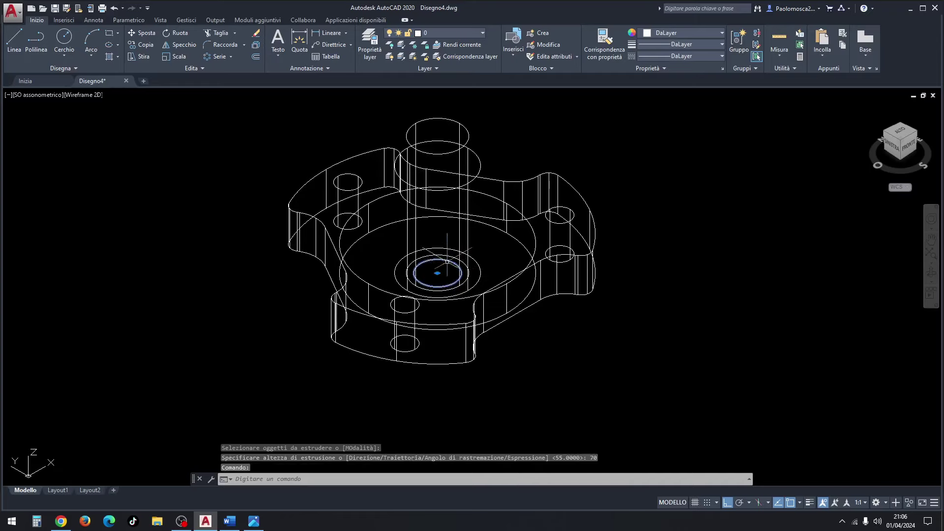
right_click(580, 338)
click(608, 173)
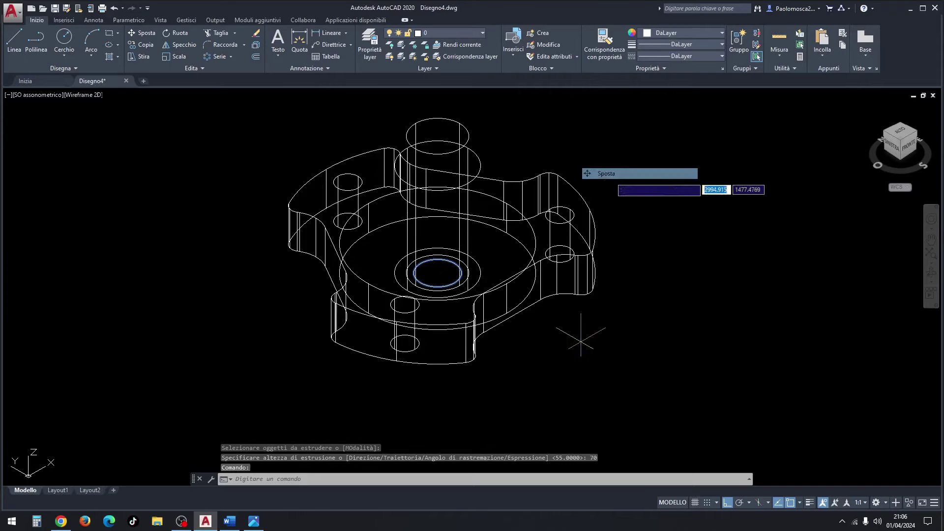
click(437, 272)
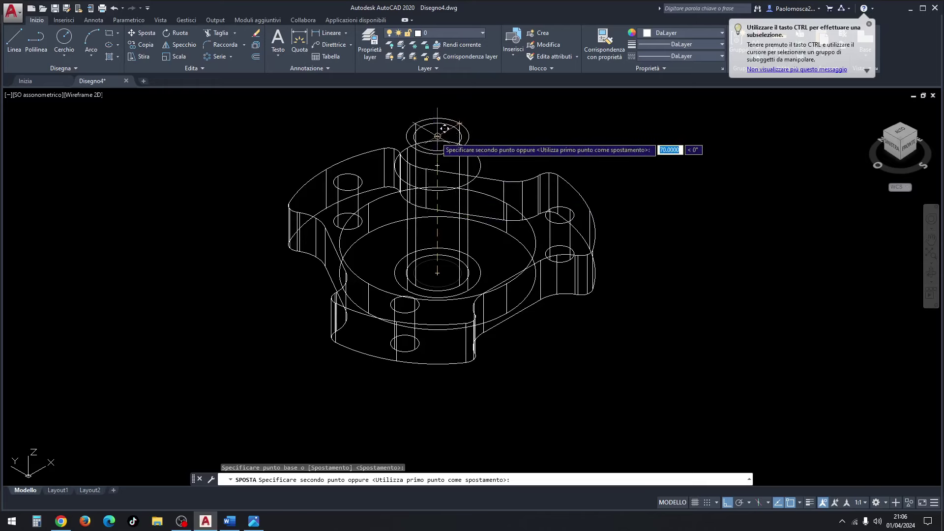
click(438, 134)
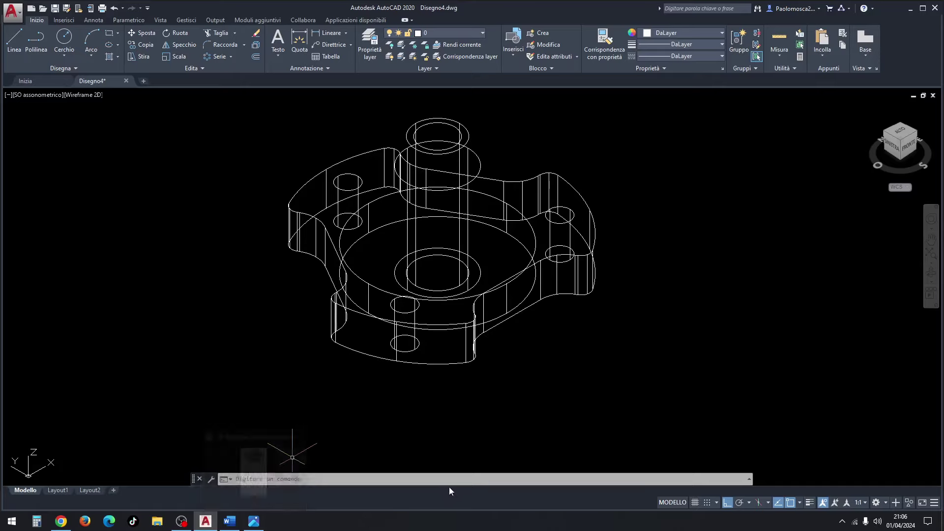
Extrude the small circle on top of the hub 50 units down into the hub
text(estr)
key(Return)
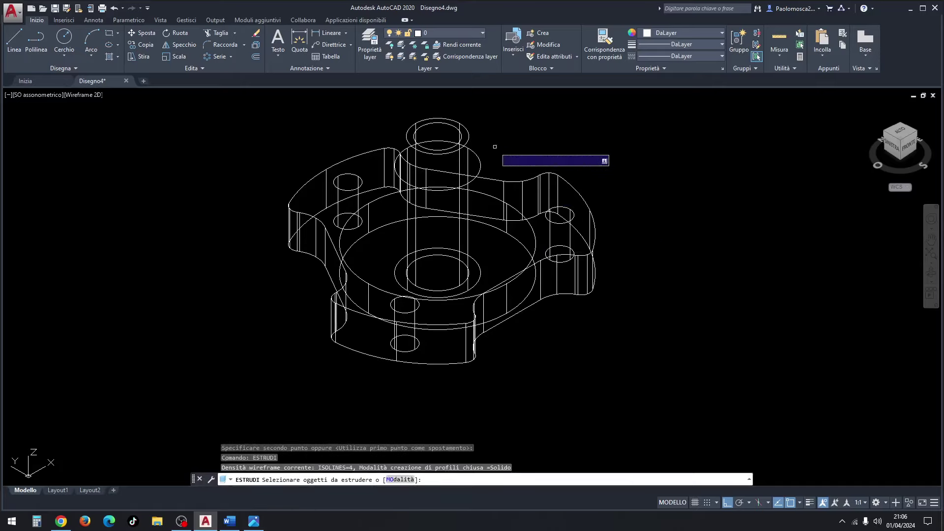
click(449, 124)
key(Return)
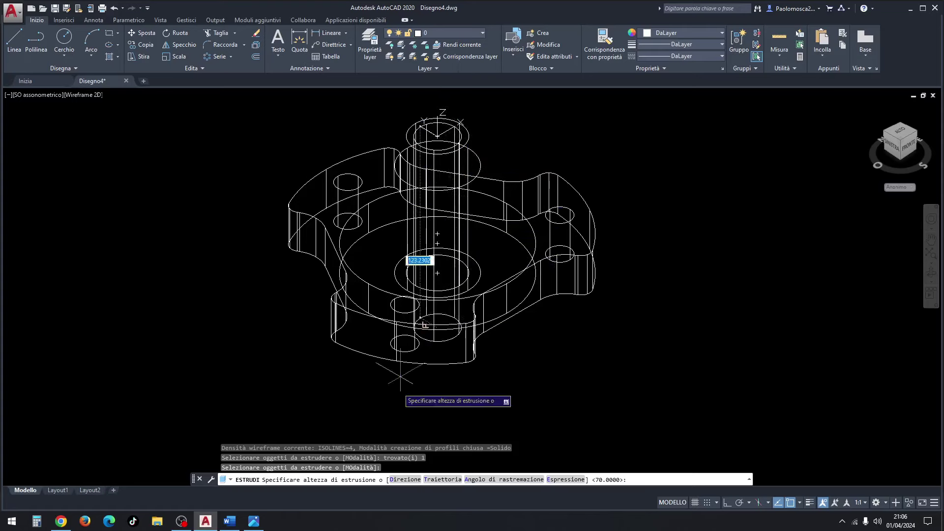
click(254, 521)
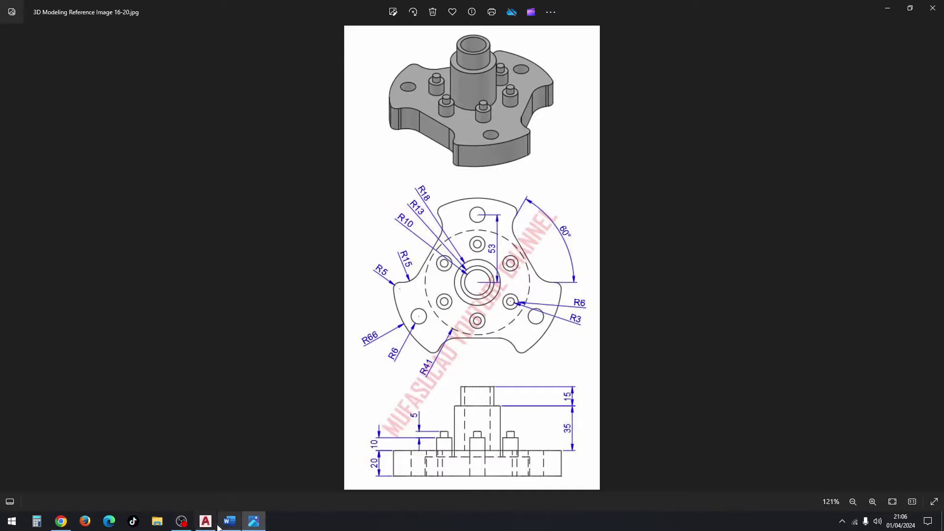
click(208, 526)
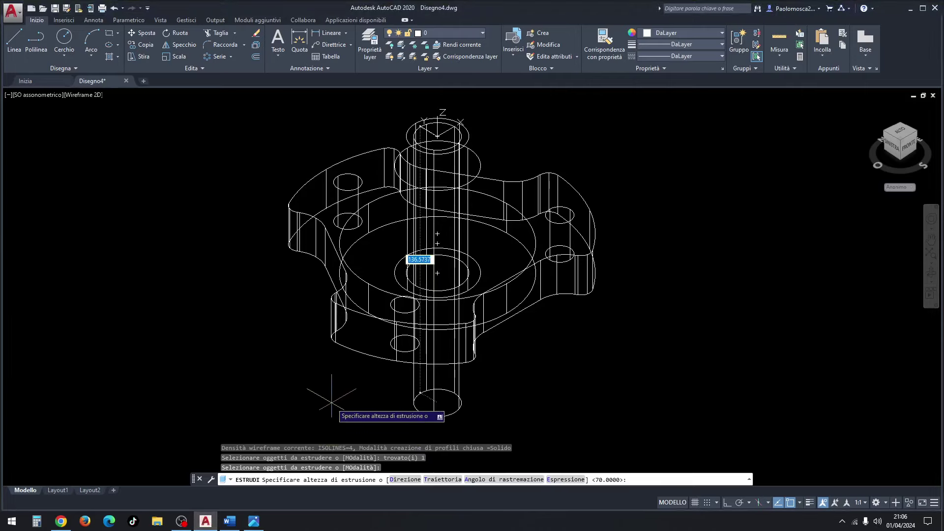
text(50)
key(Return)
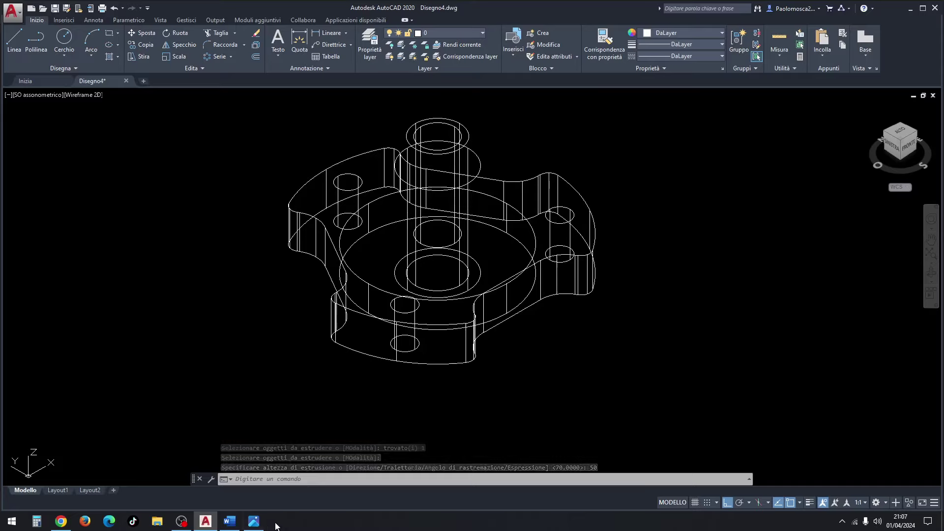
Start SOTTRAI and choose the base plate, central cylinder and top hub cylinder to cut from
text(sot)
key(Return)
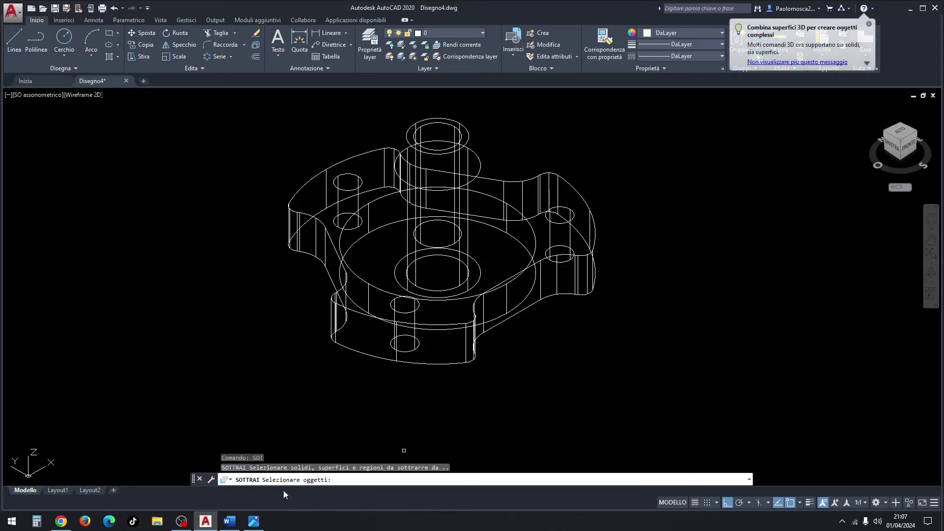
click(516, 181)
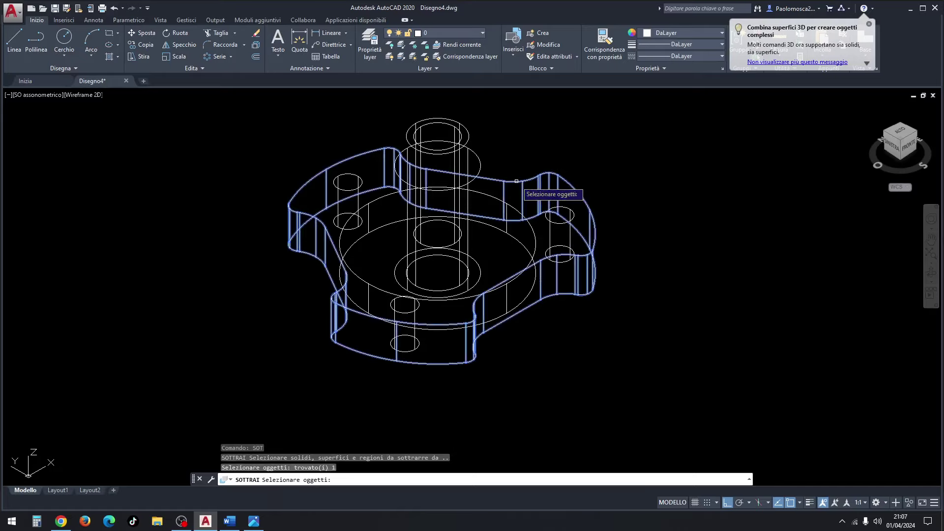
click(478, 158)
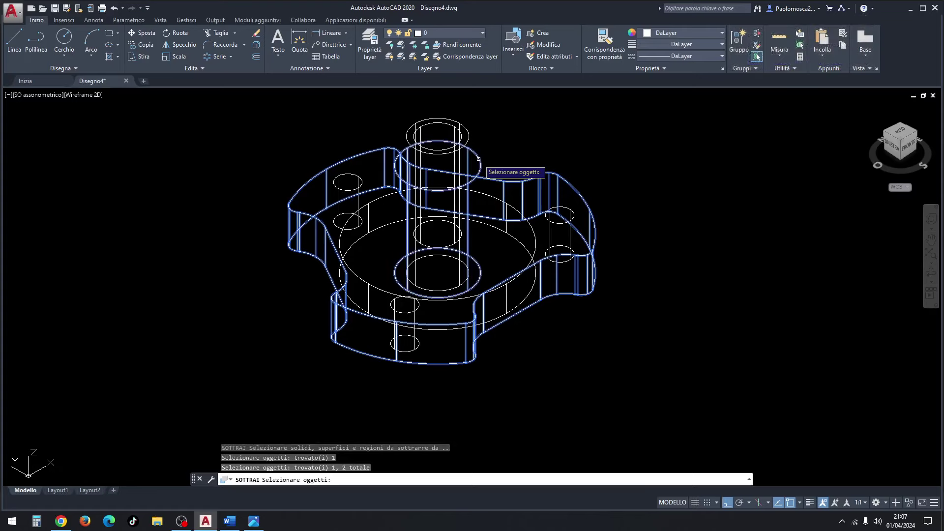
click(471, 133)
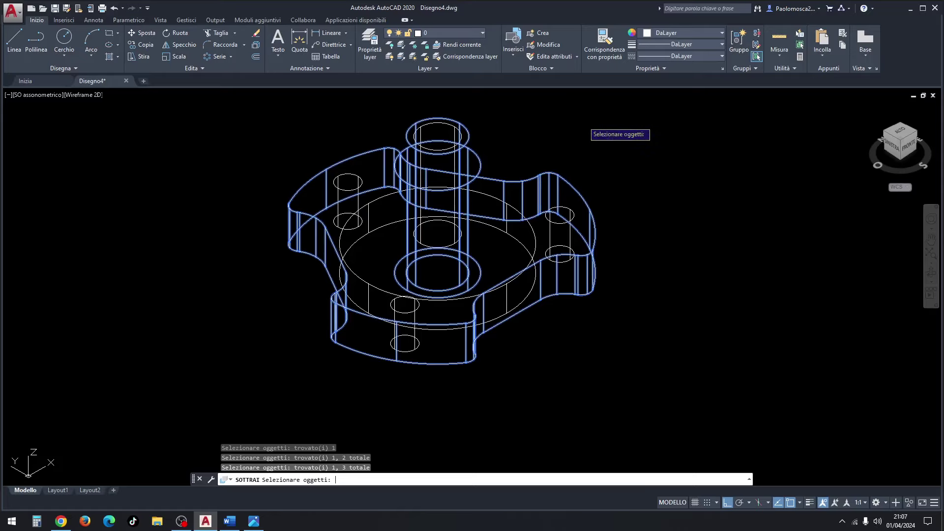
key(Return)
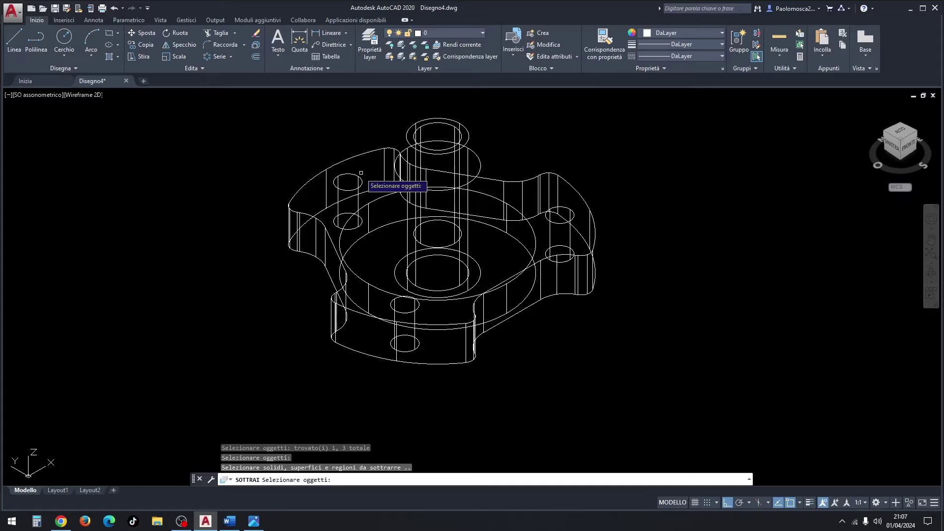
Subtract the three hole cylinders, the central ring cylinder and the bore cylinder
click(354, 175)
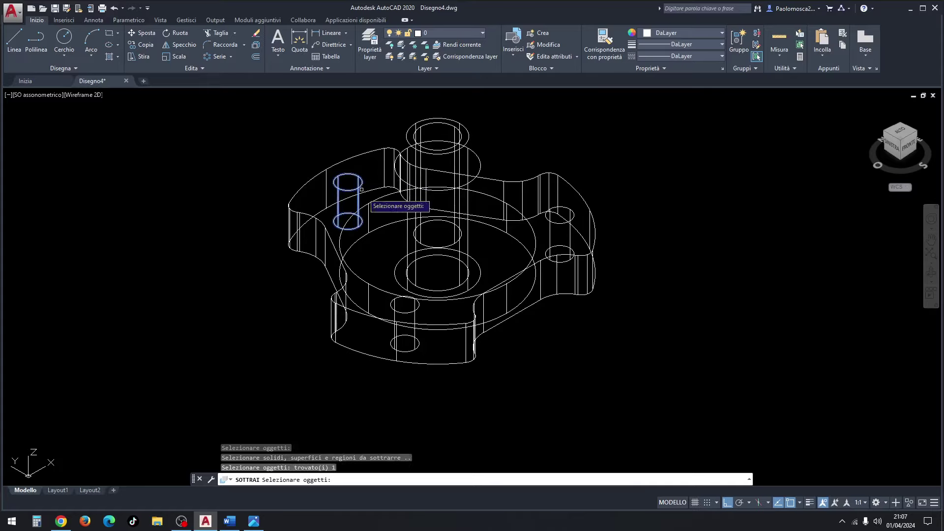
click(411, 300)
click(562, 222)
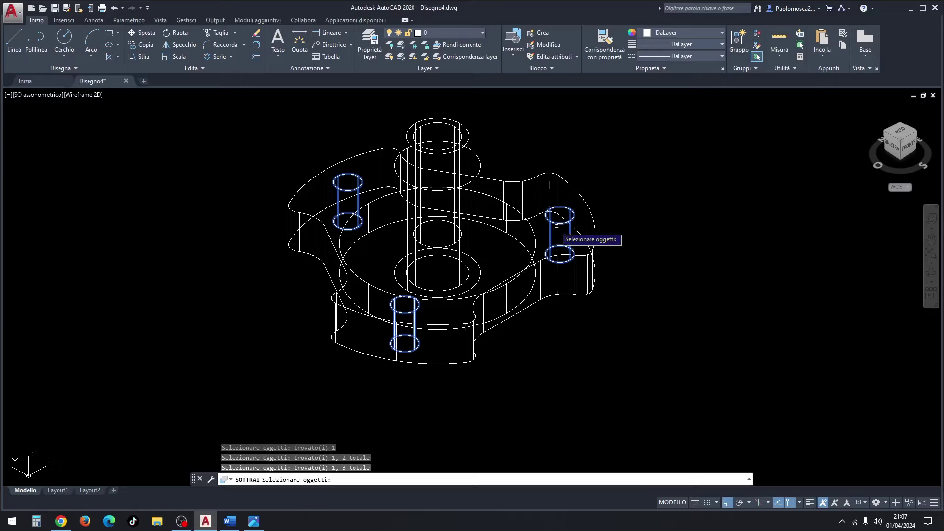
click(532, 225)
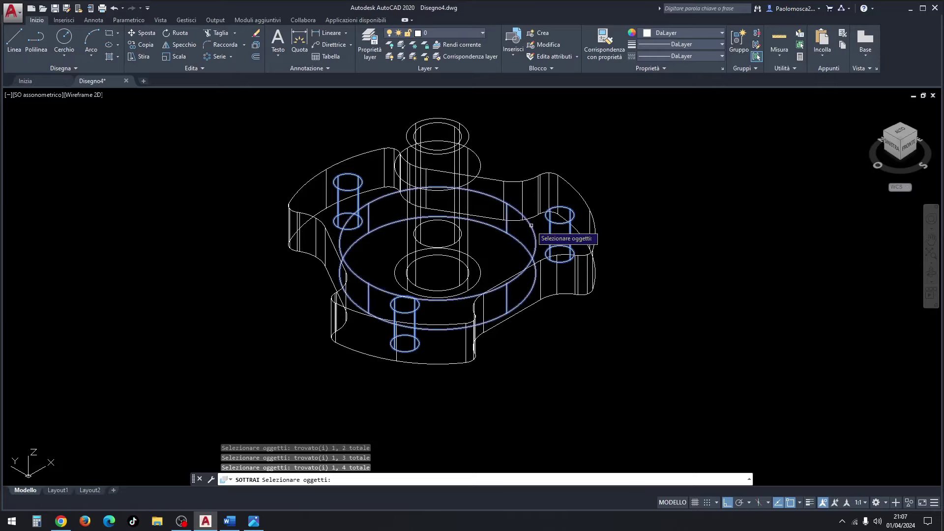
click(463, 127)
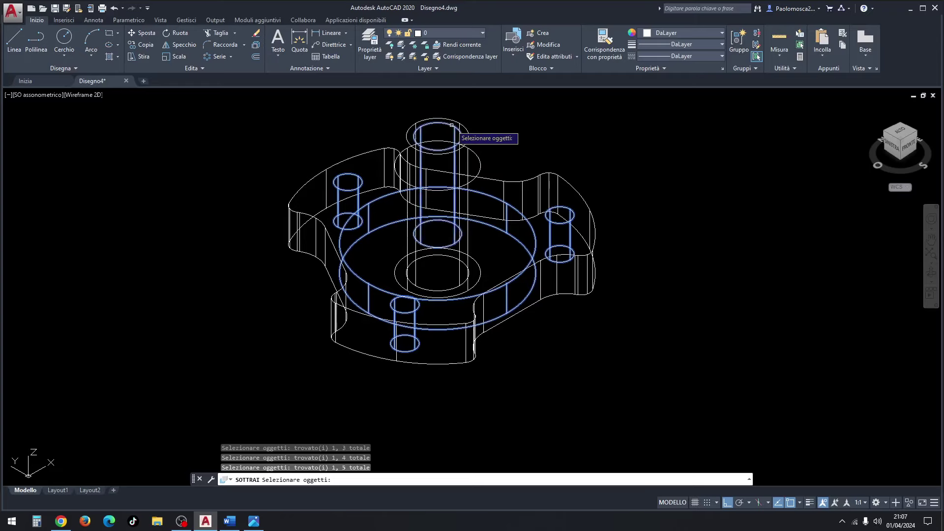
key(Return)
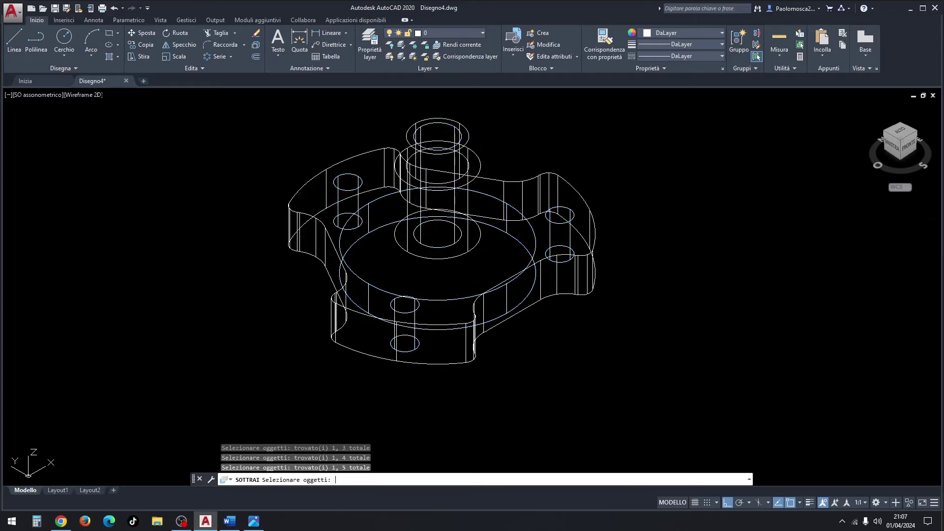
Shade the flange realistically and orbit to inspect its top, thickness, underside and hub
click(92, 95)
click(116, 154)
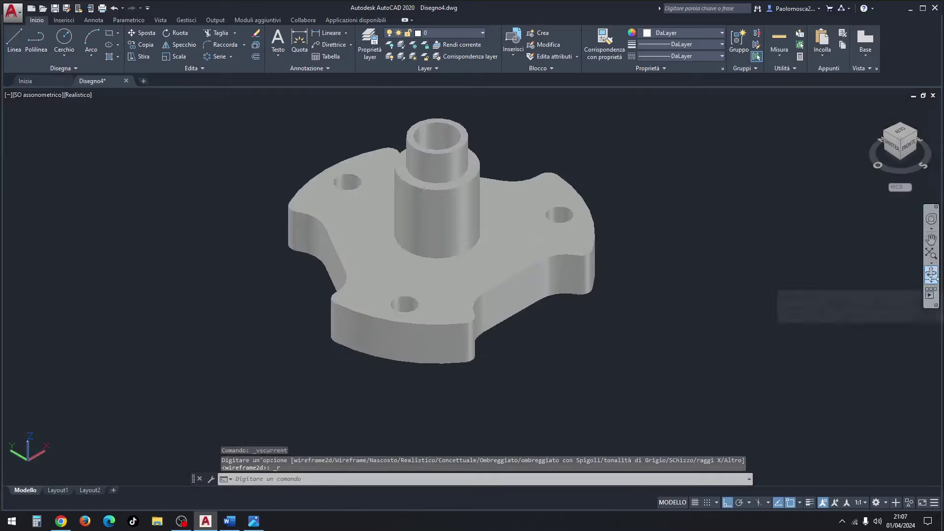
click(931, 273)
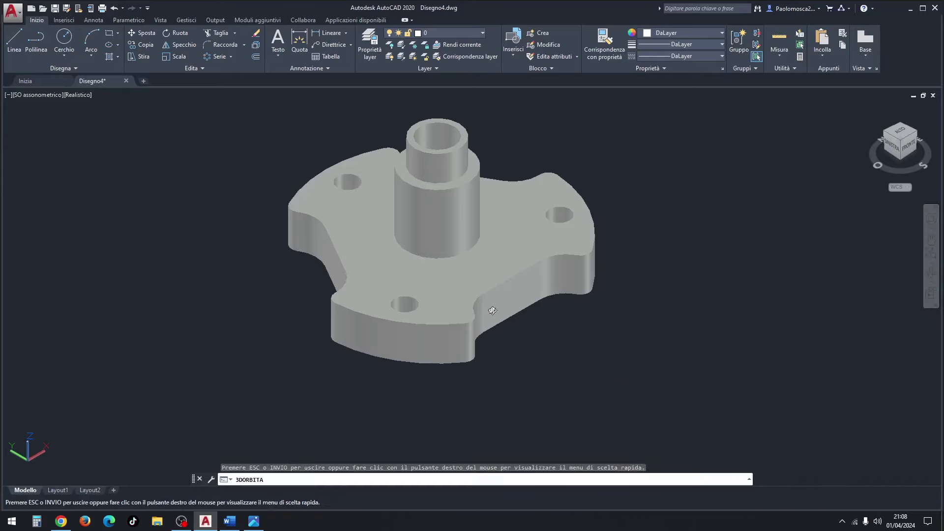
drag(492, 310, 494, 374)
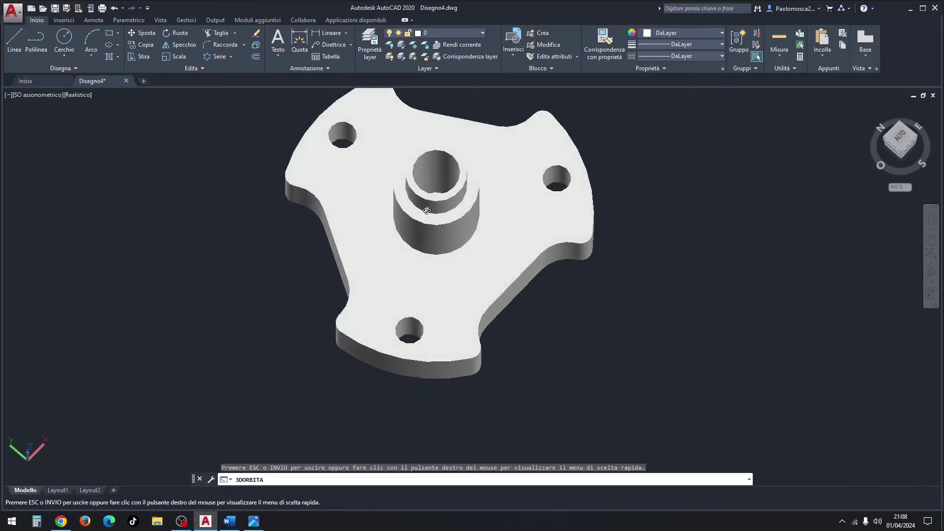
drag(426, 209, 434, 243)
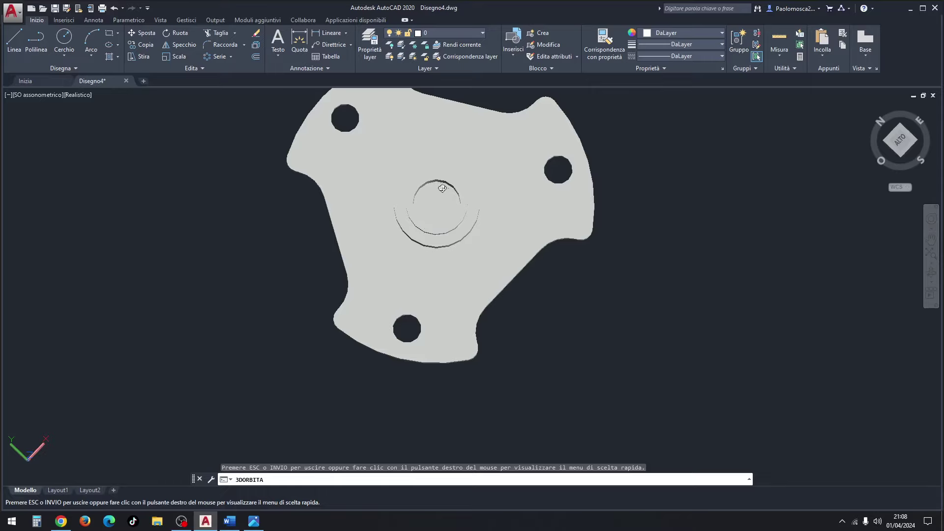
drag(437, 233, 421, 221)
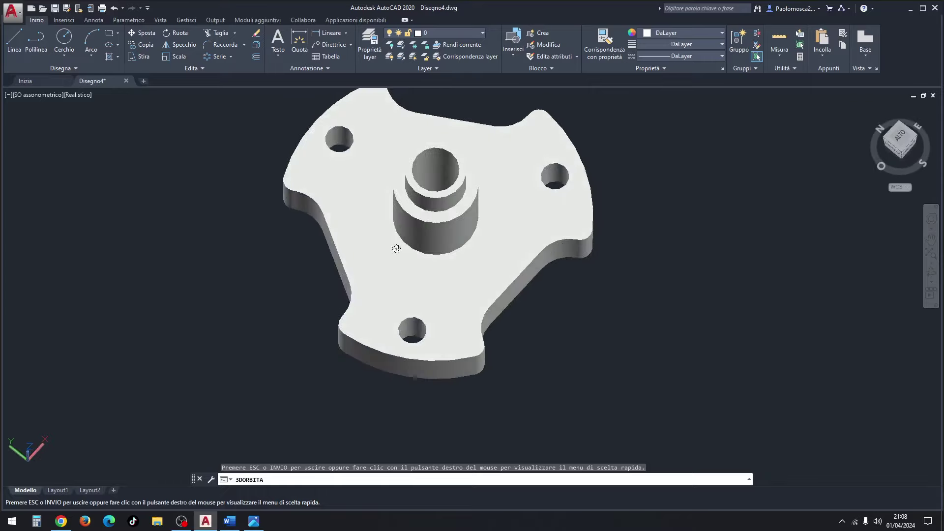
mouse_move(436, 309)
mouse_down()
mouse_move(434, 222)
mouse_move(469, 267)
mouse_up()
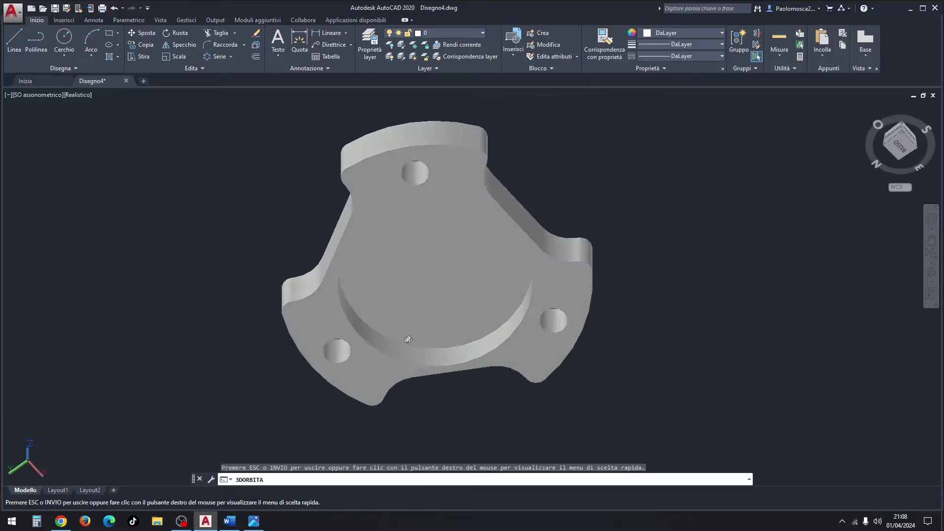
mouse_move(409, 351)
mouse_down()
mouse_move(561, 368)
mouse_move(429, 437)
mouse_up()
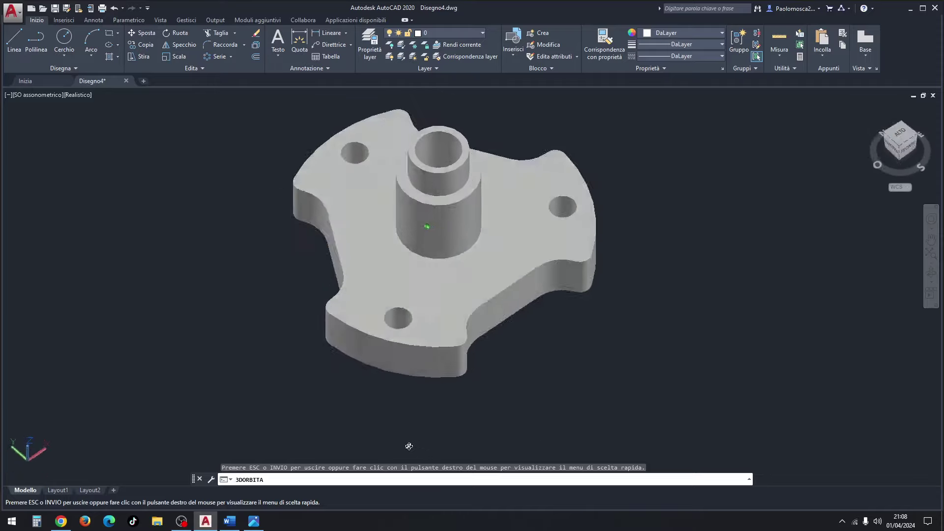
Show the flange as 2D wireframe in SW Isometric, centred, then bring up the reference image
key(Escape)
key(Escape)
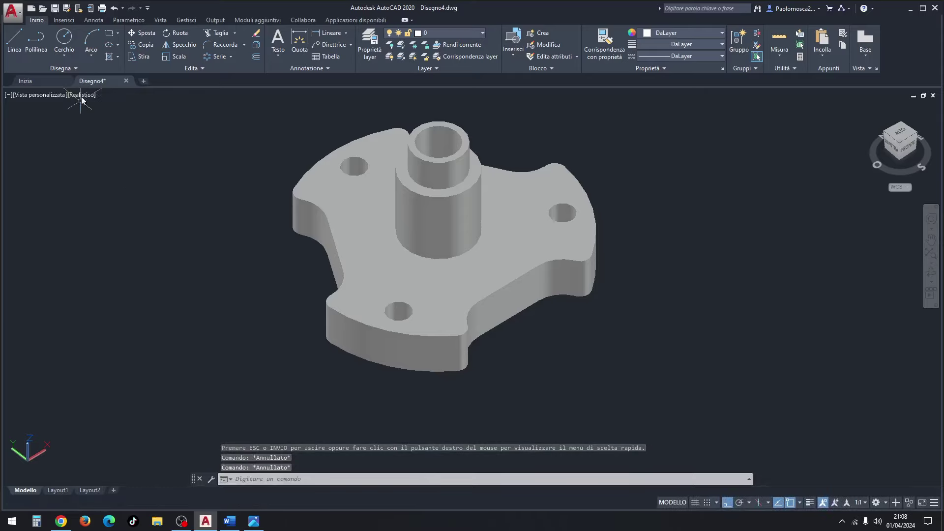
click(81, 95)
click(116, 119)
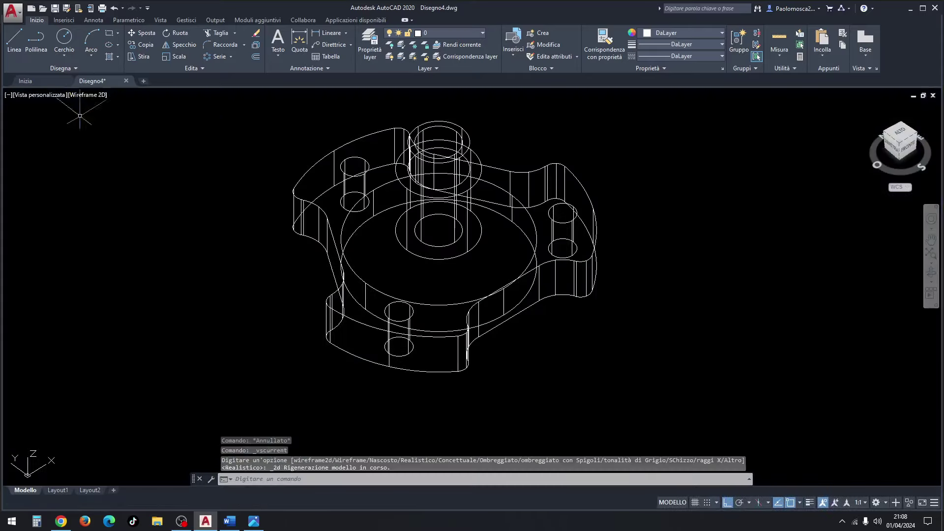
click(33, 95)
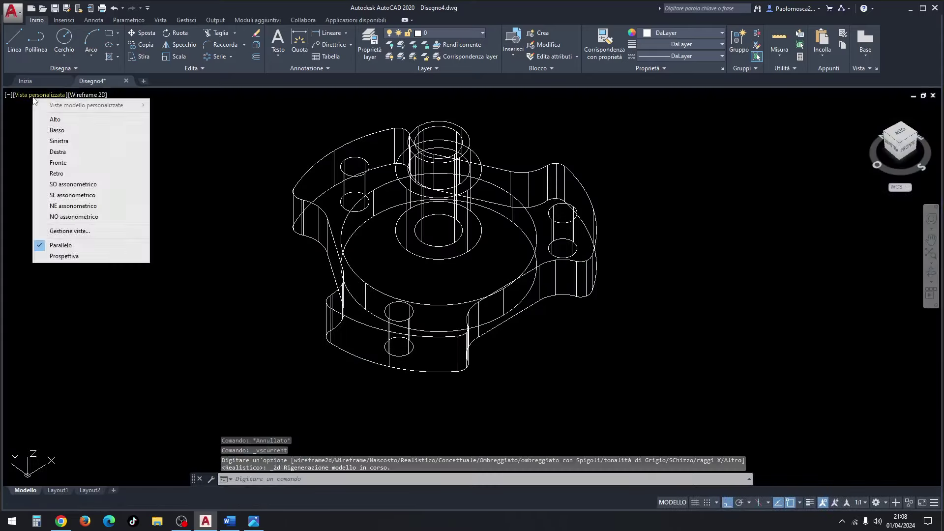
click(87, 185)
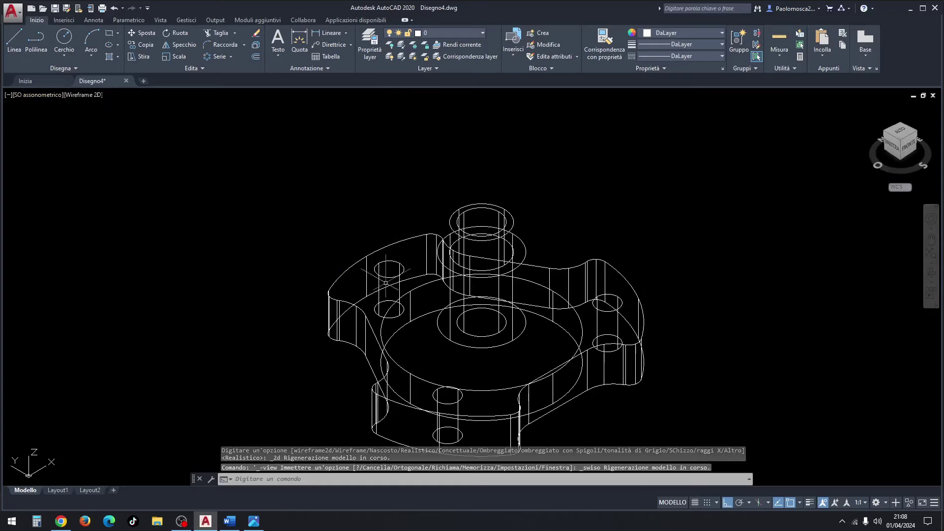
mouse_move(428, 293)
middle_down()
mouse_move(360, 237)
mouse_move(379, 228)
middle_up()
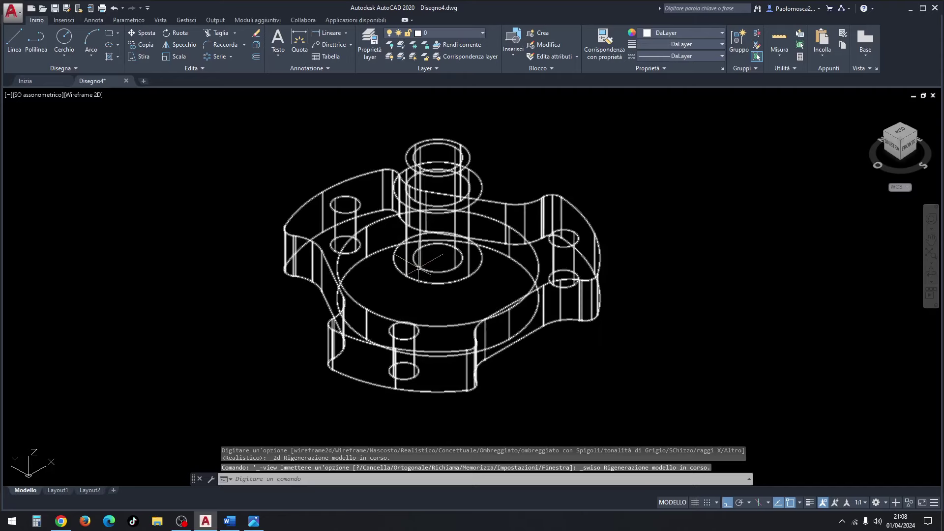
middle_drag(419, 268, 421, 258)
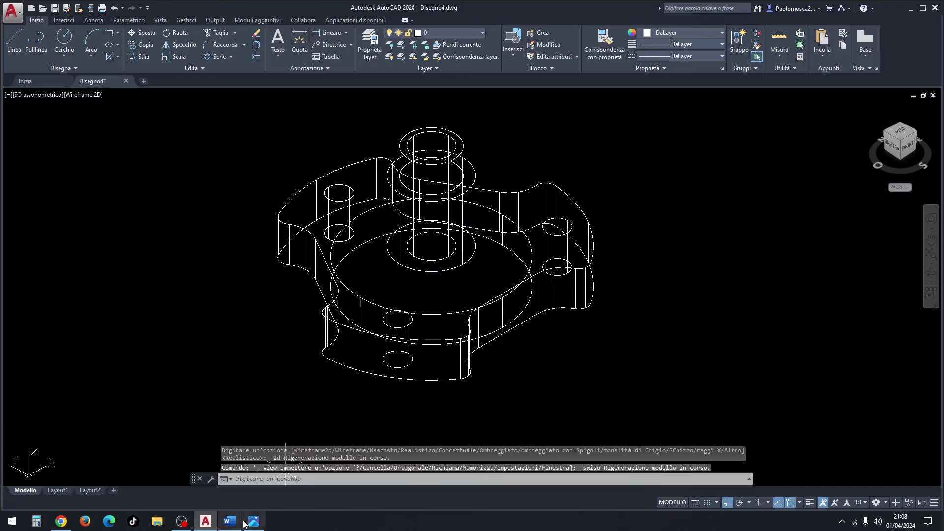
click(259, 523)
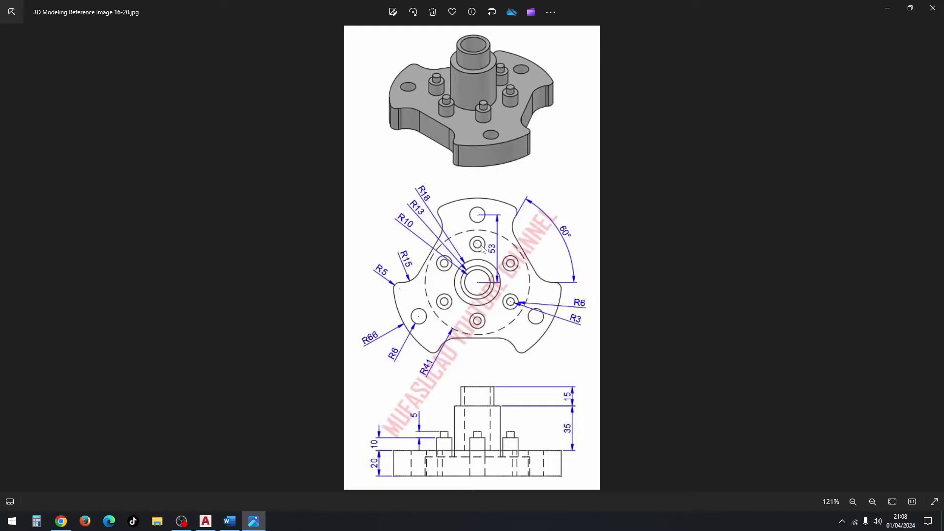
Zoom the reference image's plan view in Photos to read the dimensions, then return to AutoCAD
scroll(481, 248, up, 3)
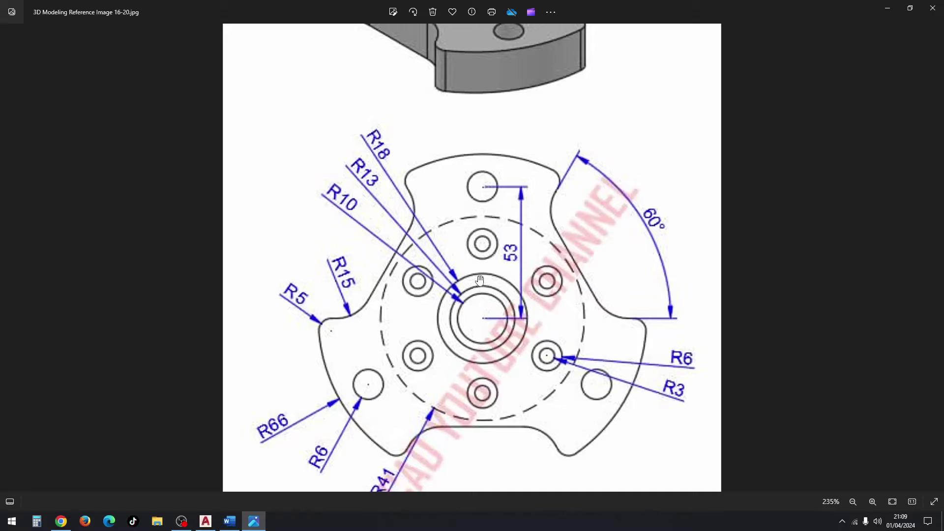
scroll(494, 279, down, 1)
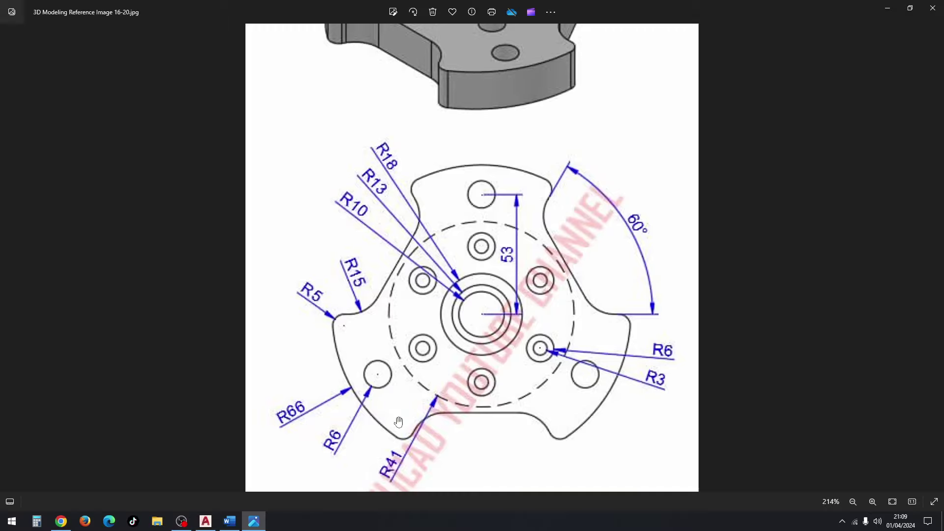
click(205, 521)
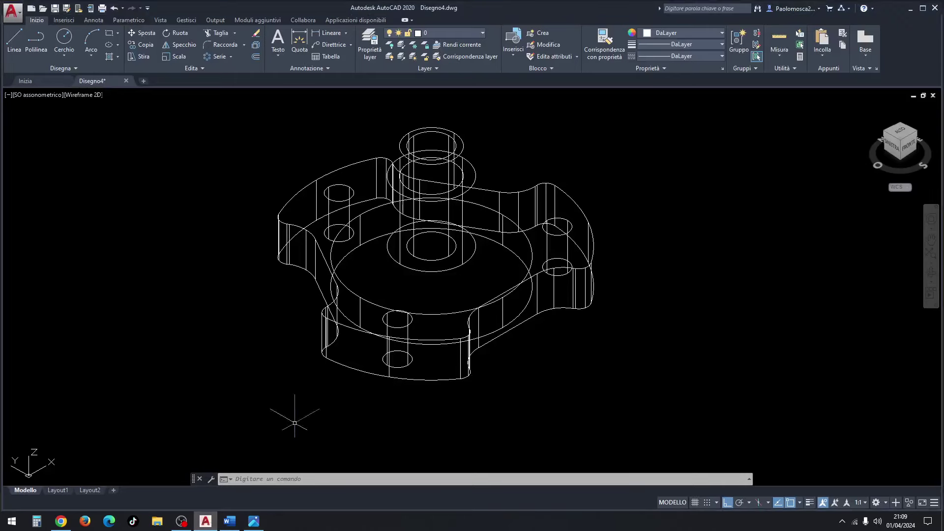
Make new objects red and draw a radius 29.5 circle at the hub centre
click(706, 42)
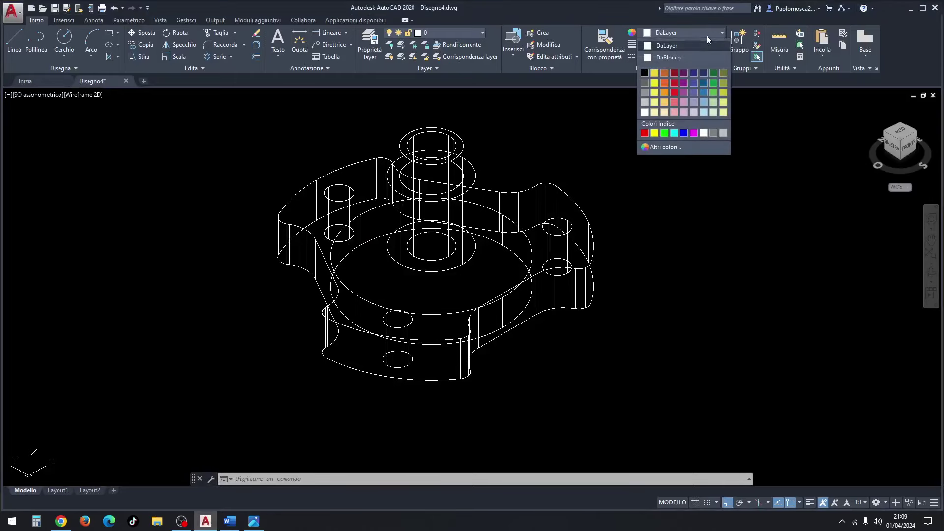
click(645, 133)
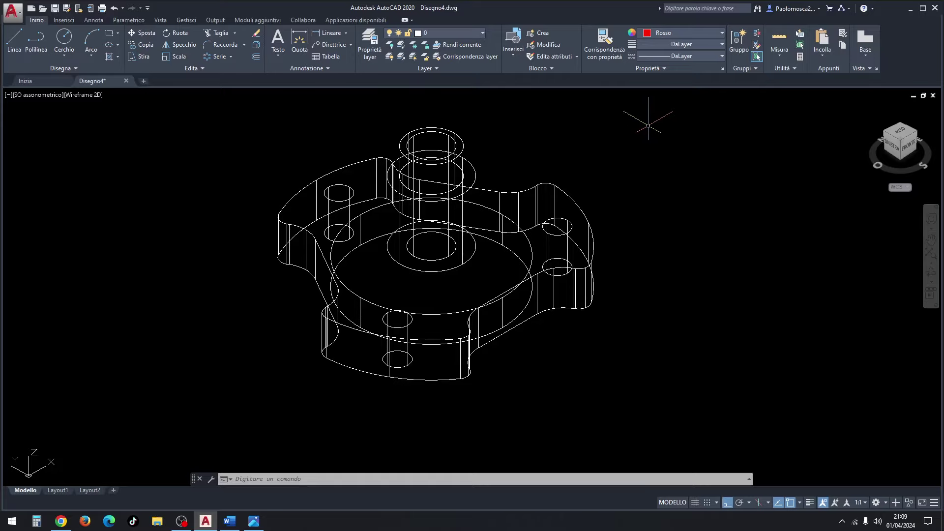
click(66, 43)
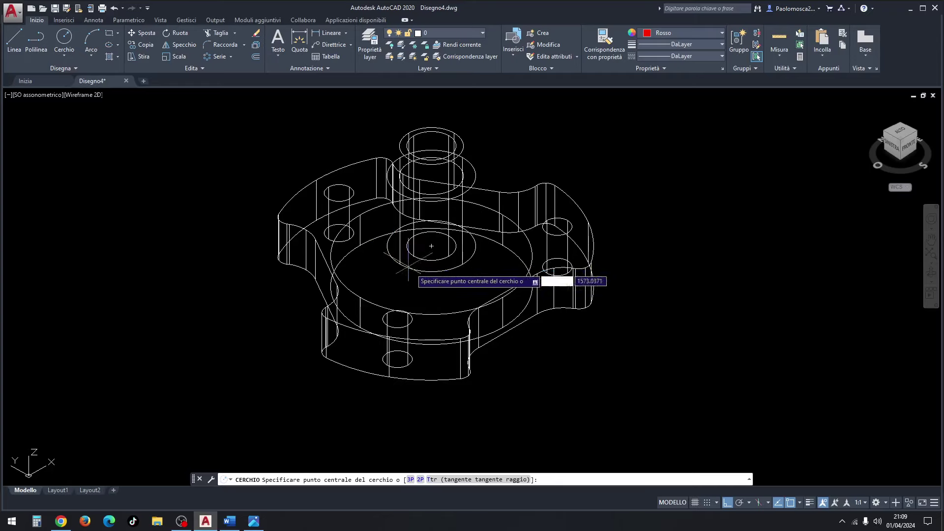
click(431, 246)
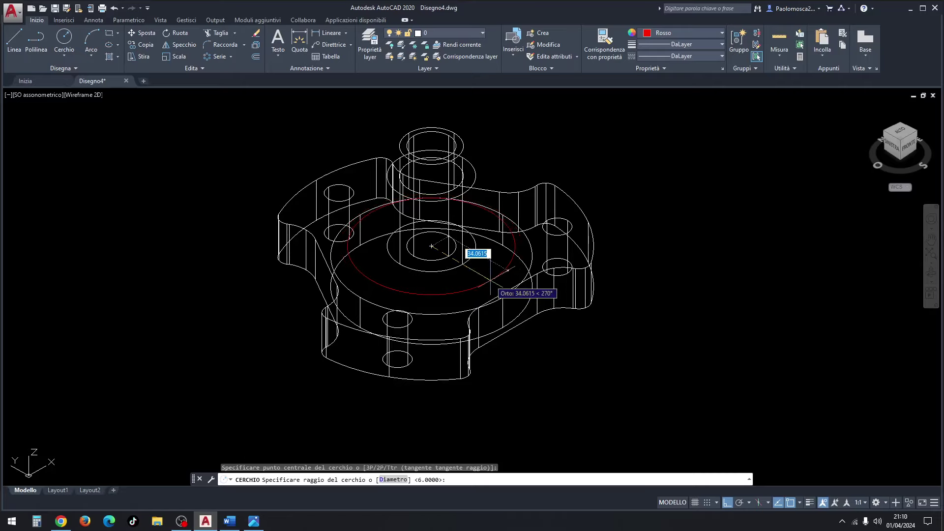
text(29.5)
key(Return)
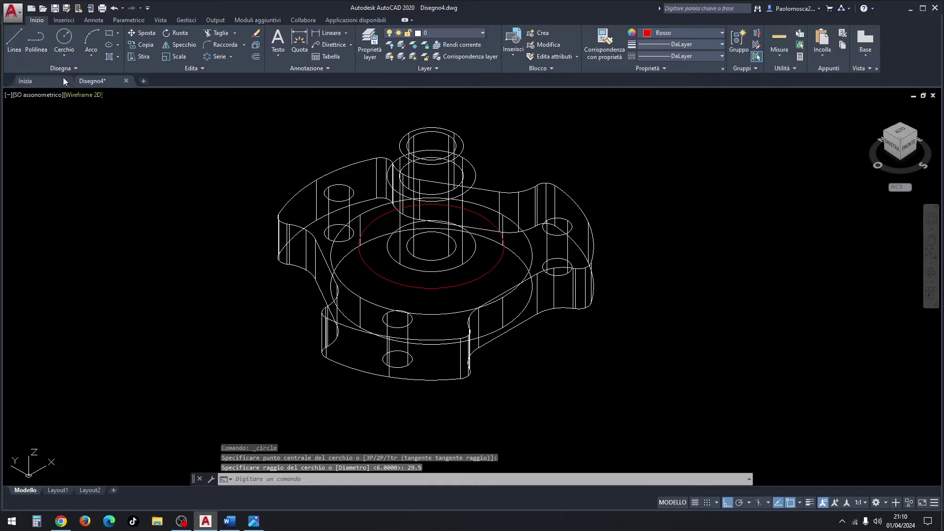
Draw a red line from the hub centre to a small base hole's centre
click(15, 39)
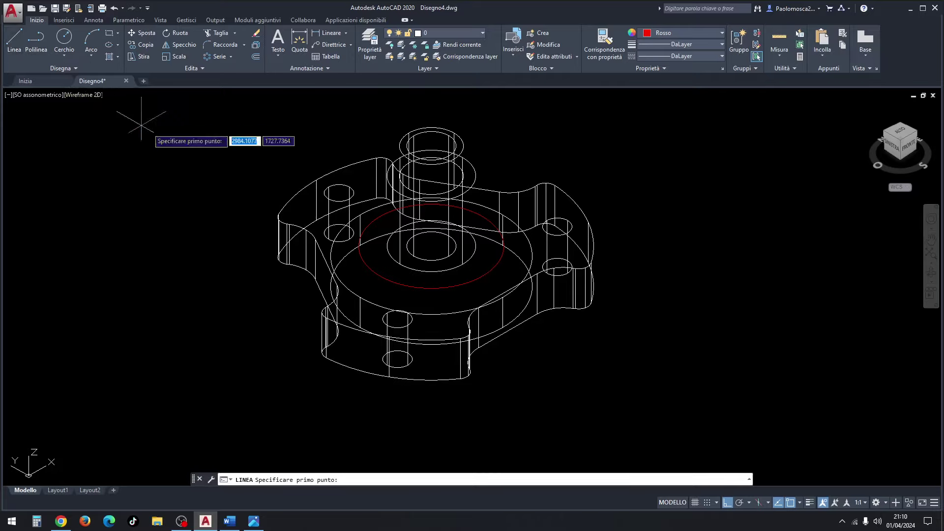
click(432, 246)
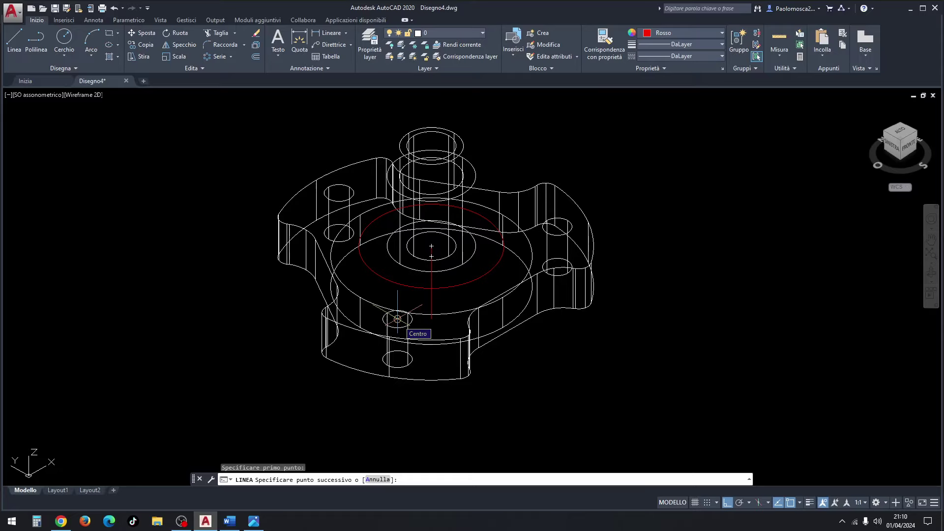
click(397, 319)
key(Escape)
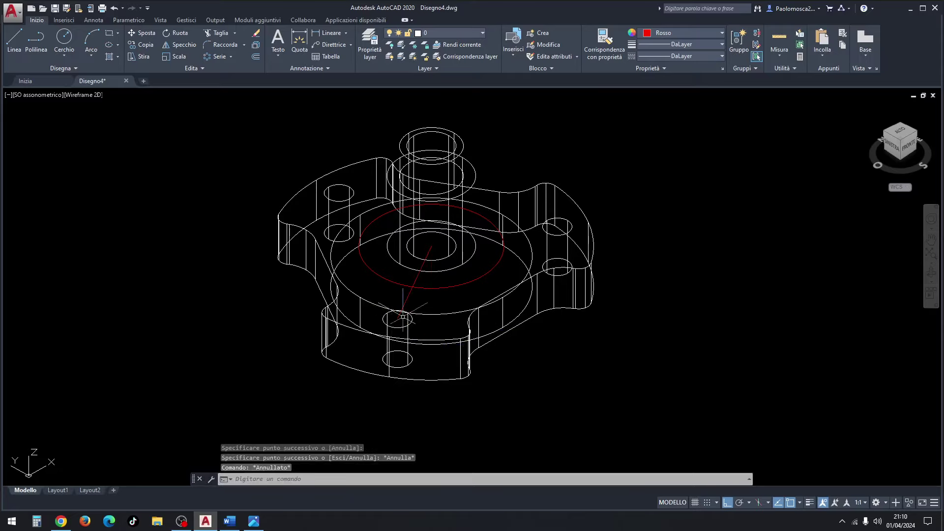
scroll(417, 285, up, 2)
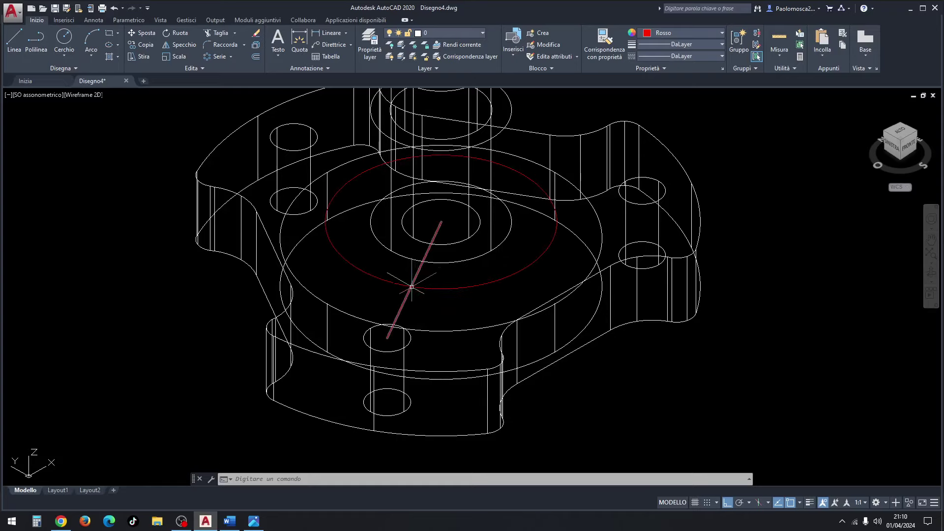
scroll(411, 286, down, 2)
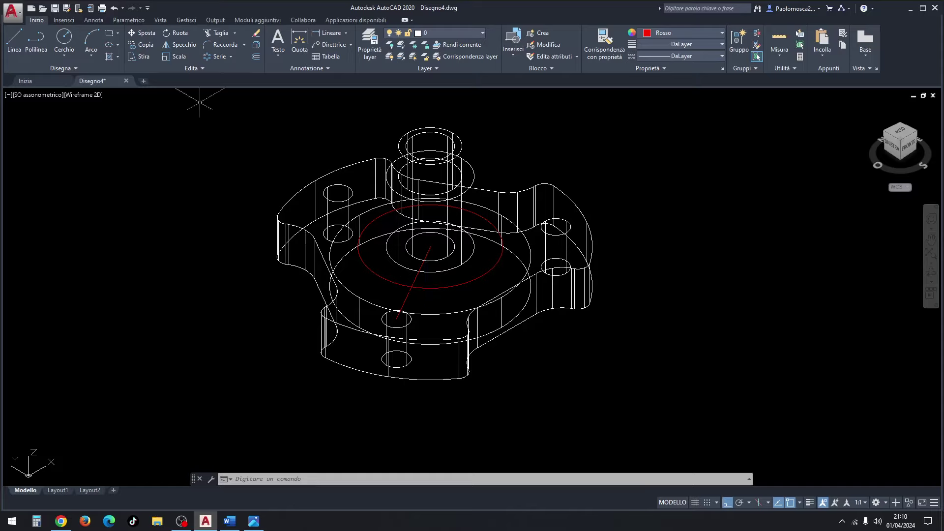
Reset colour to ByLayer, start a cylinder (CIL) on the red guide, and view the reference image
click(664, 33)
key(Escape)
key(Escape)
key(Escape)
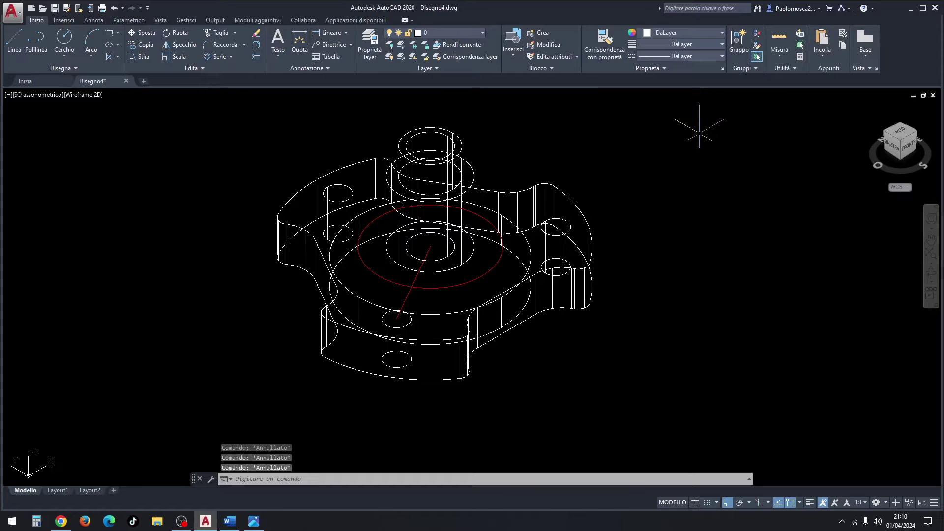
text(cil)
key(Return)
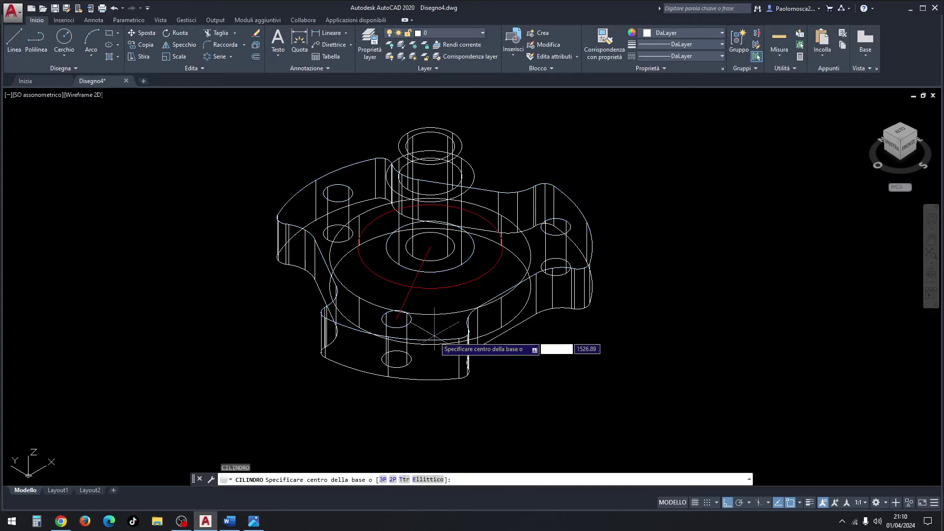
click(411, 287)
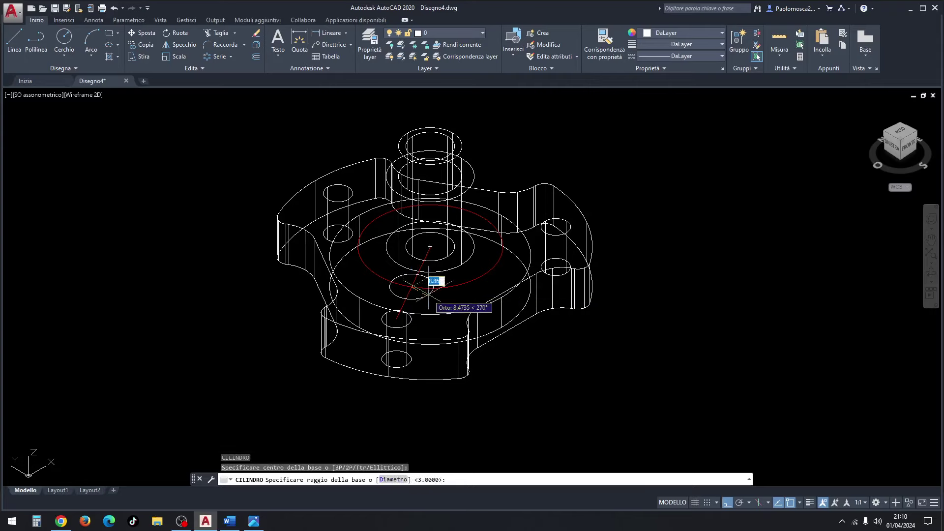
click(253, 522)
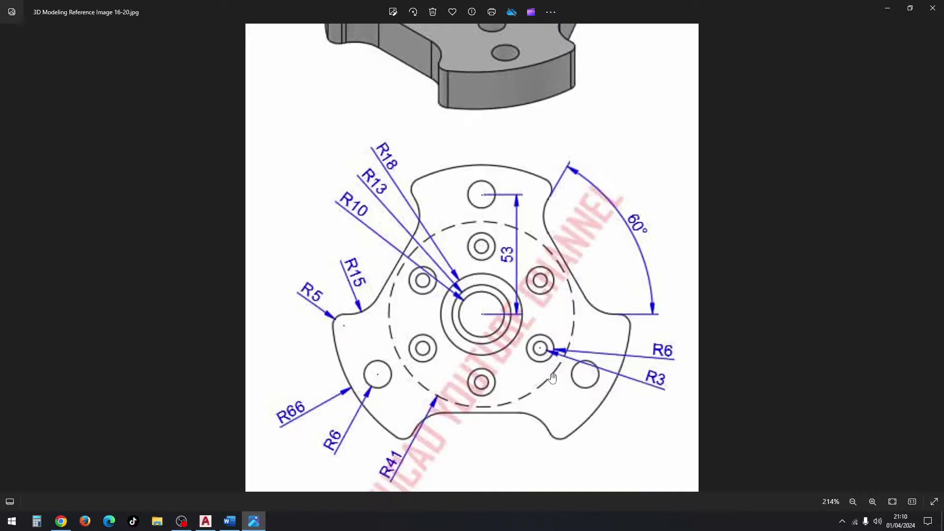
Zoom the Photos view out from 214% to 121% to show the whole drawing sheet
scroll(553, 378, down, 2)
scroll(521, 398, down, 2)
scroll(472, 428, down, 1)
scroll(422, 458, down, 1)
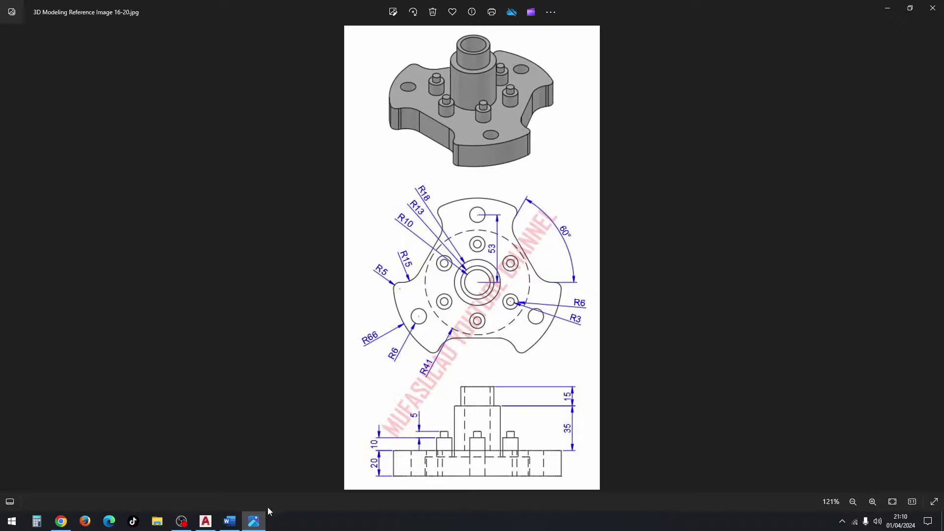
Finish a cylinder of radius 6 and height 10, then select and delete it
click(205, 522)
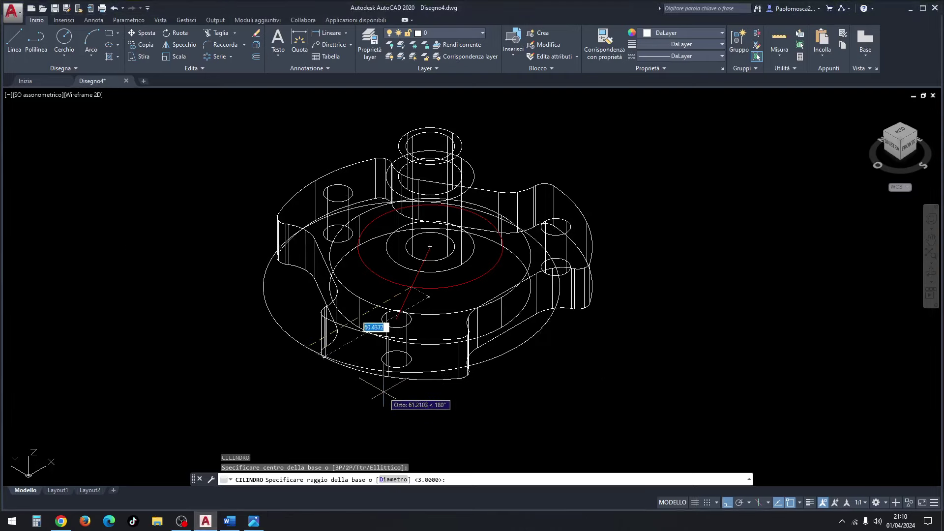
text(6)
key(Return)
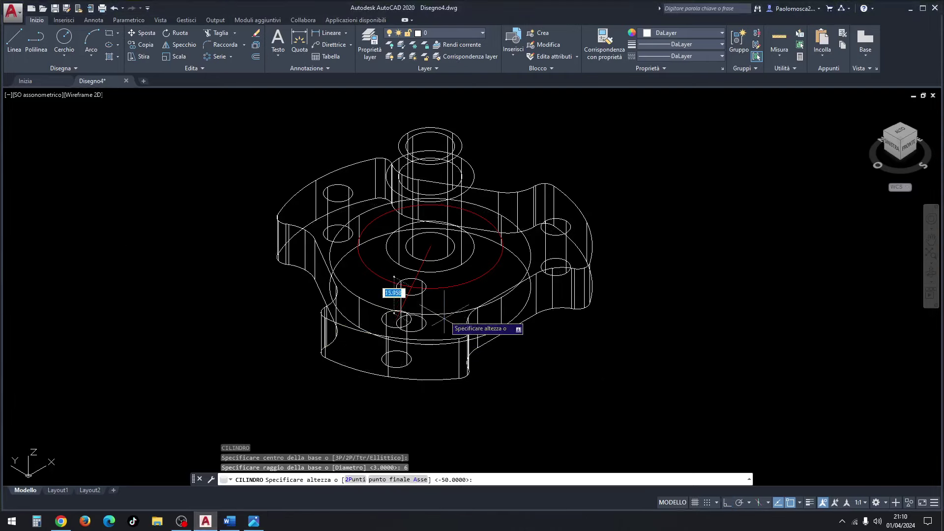
text(10)
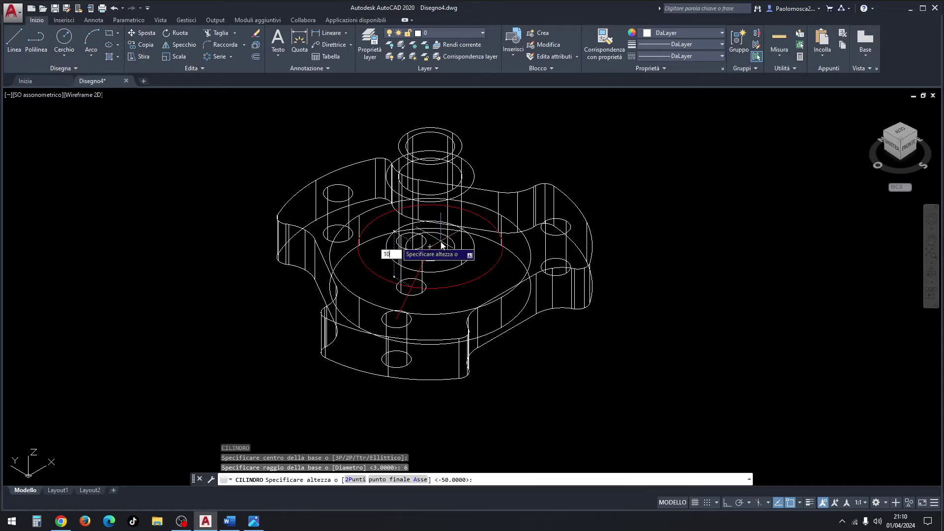
key(Return)
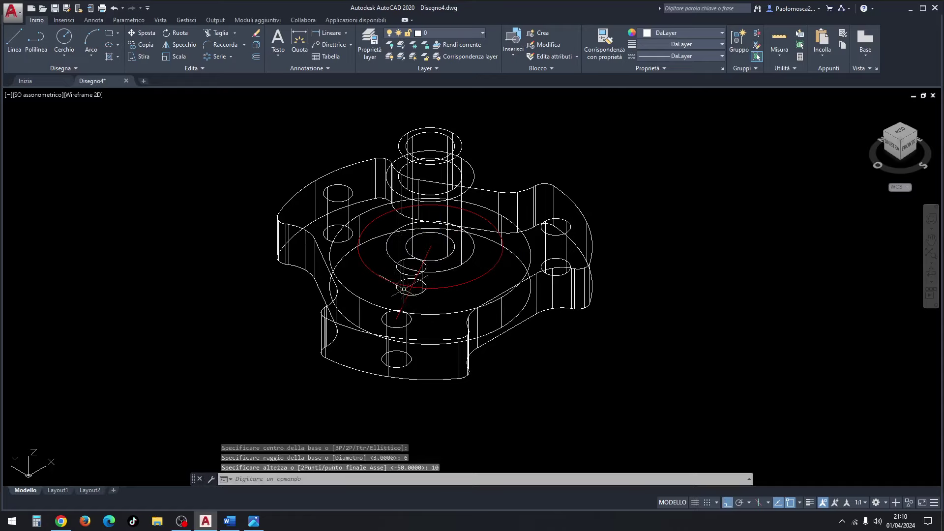
scroll(414, 284, up, 2)
click(415, 283)
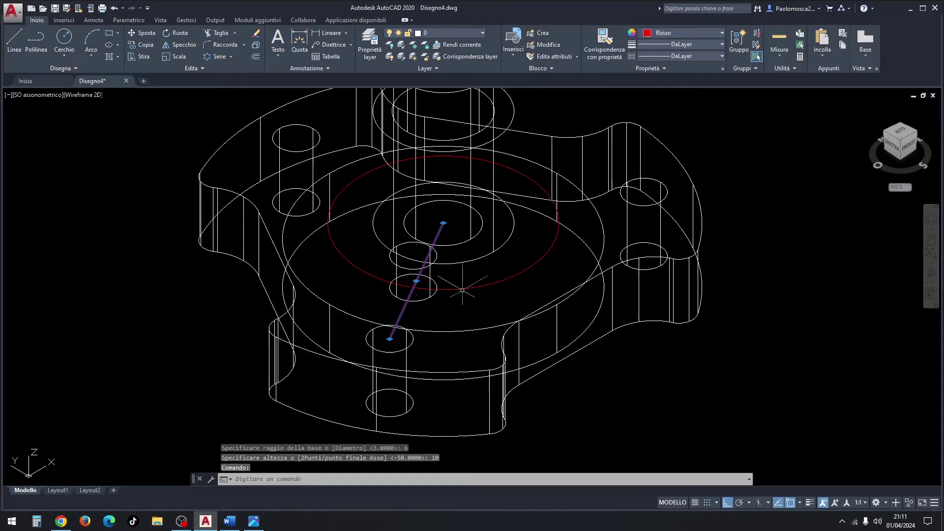
click(256, 33)
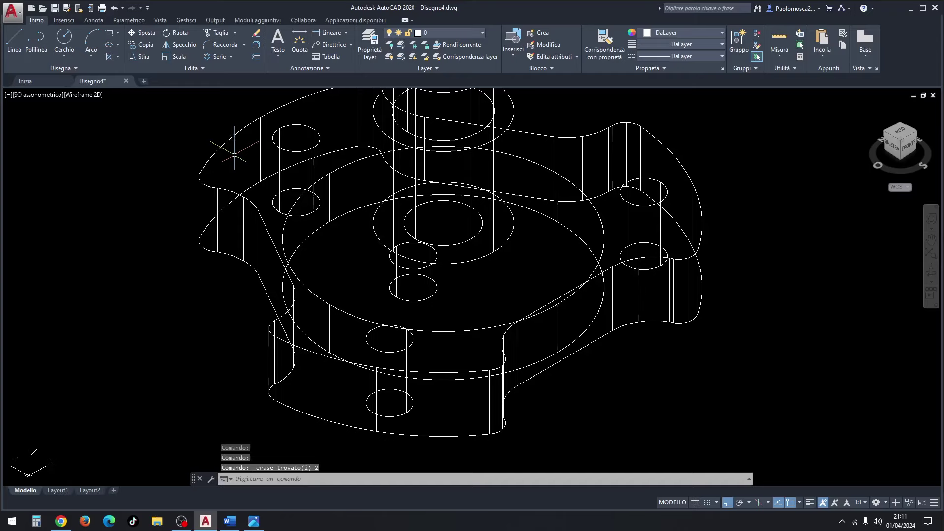
Draw a radius 3, height 5 cylinder centred on top of the pin
text(cil)
key(Return)
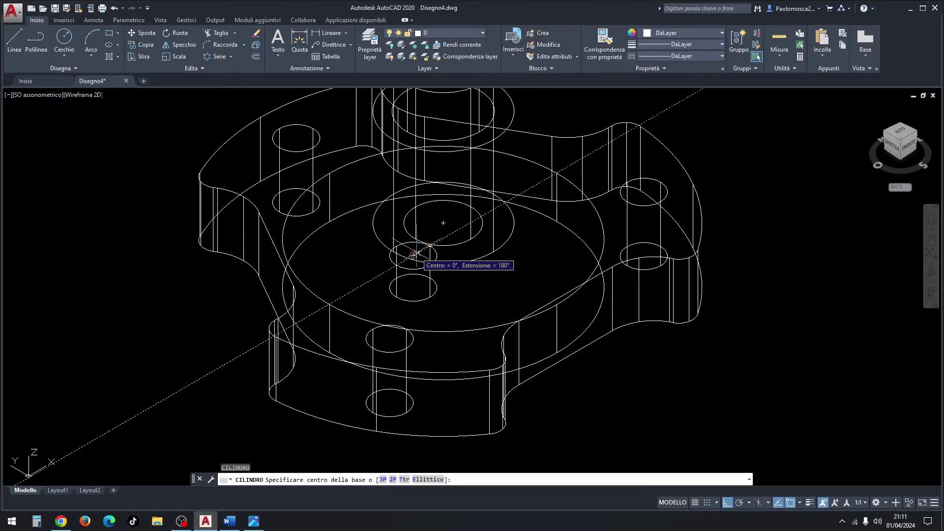
click(414, 255)
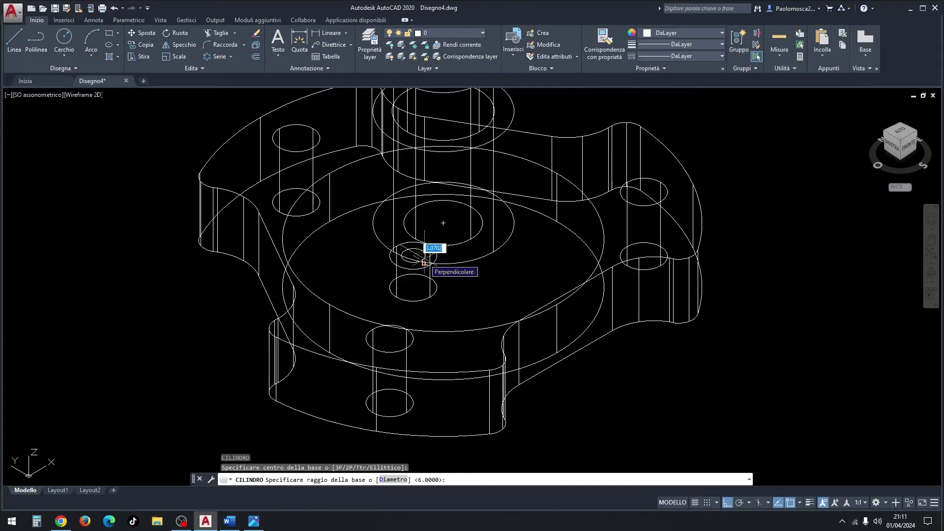
text(3)
key(Return)
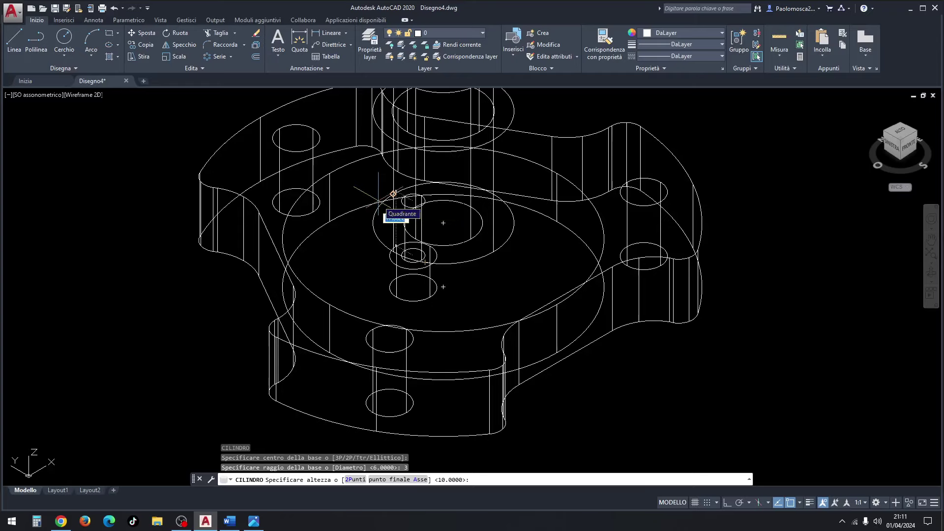
text(5)
key(Return)
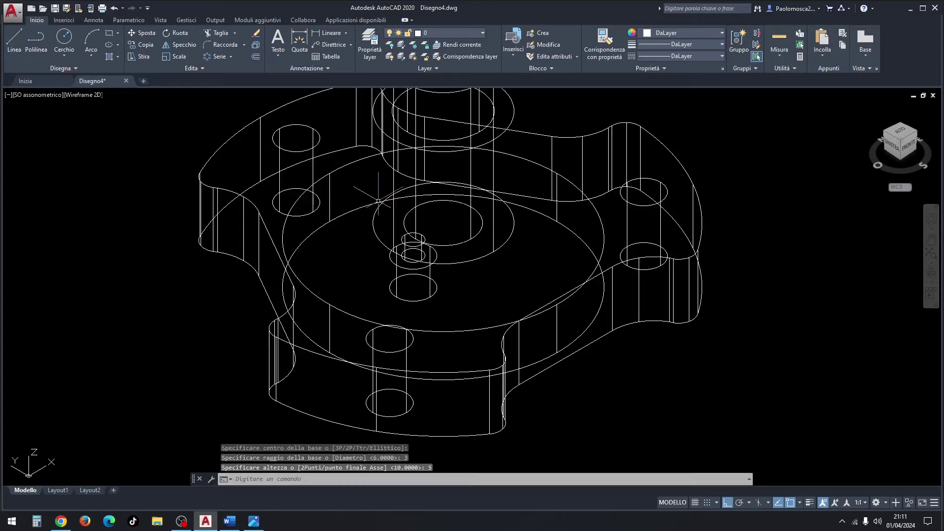
click(90, 95)
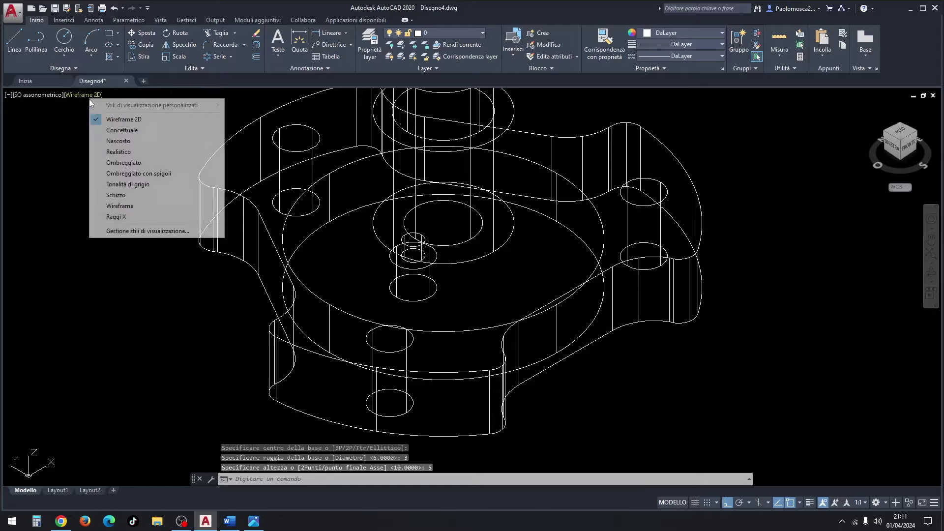
click(119, 152)
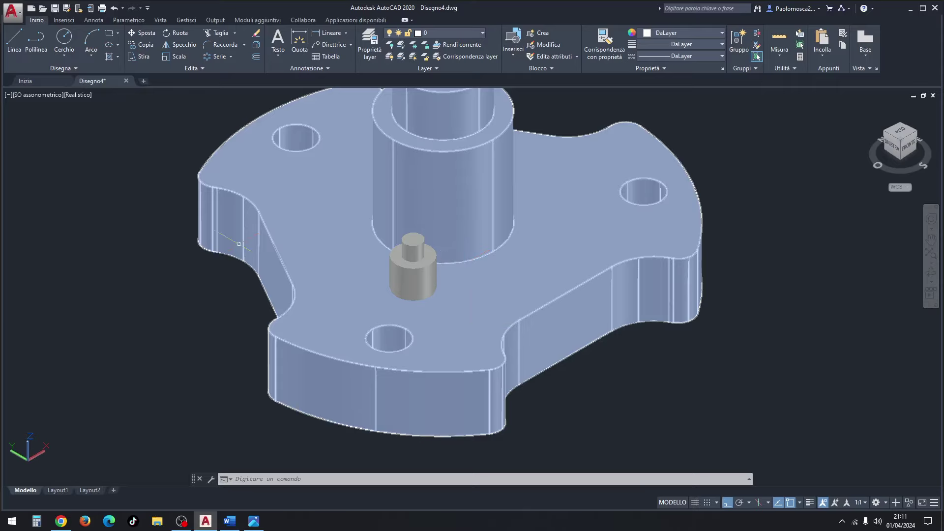
click(77, 96)
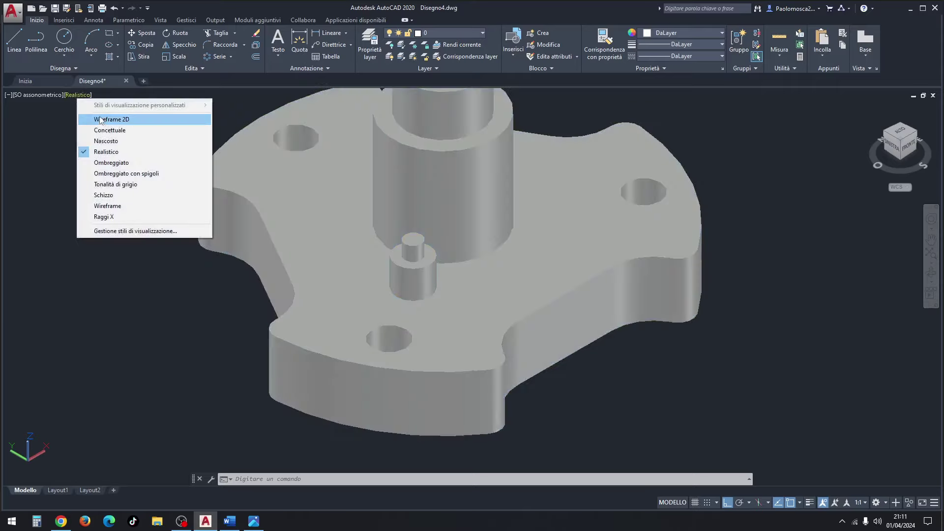
click(102, 120)
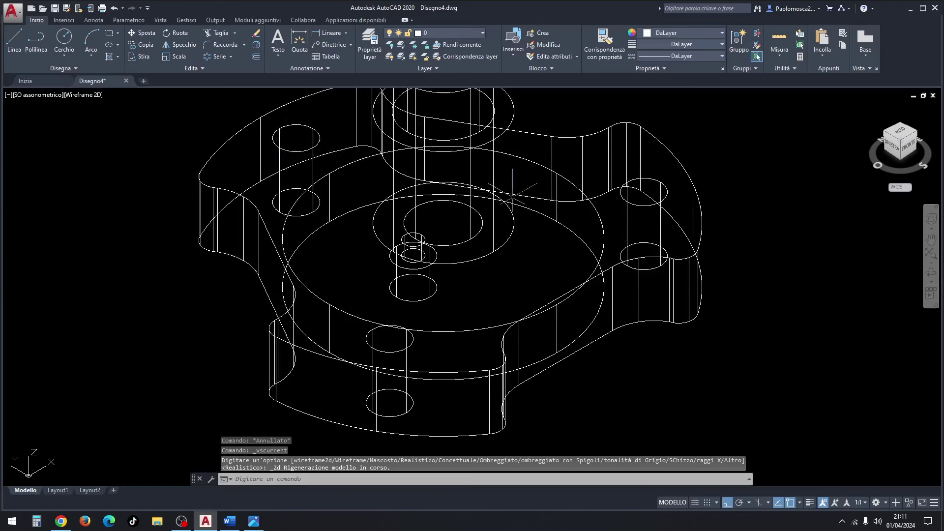
Polar-array both pin cylinders into six copies around the hub centre
click(215, 58)
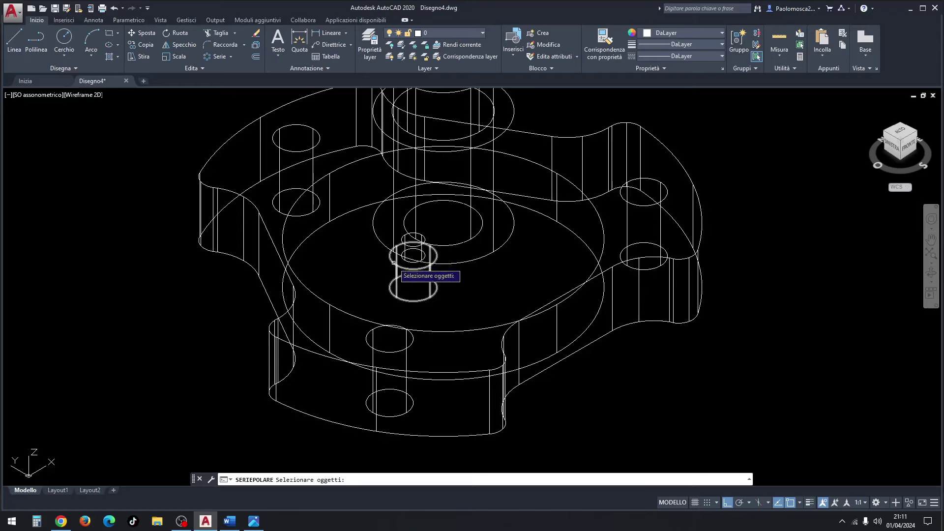
click(393, 260)
click(425, 251)
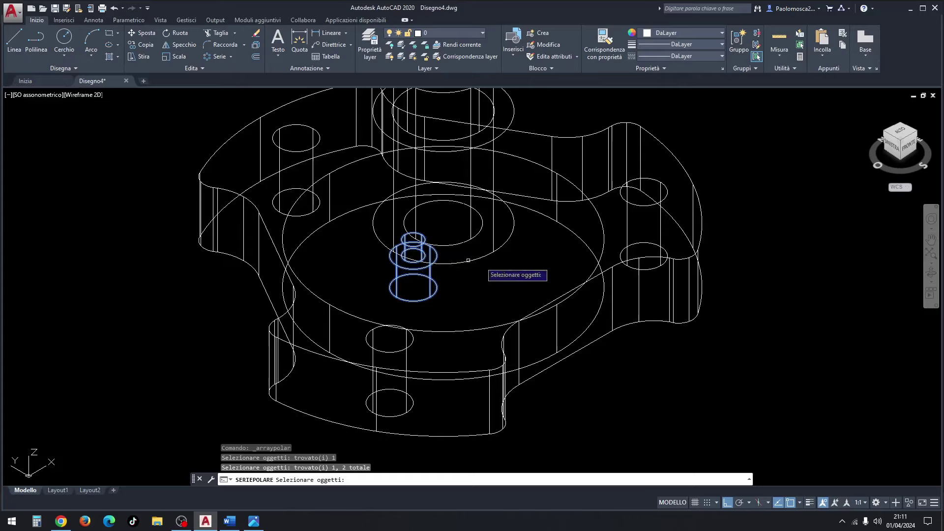
key(Return)
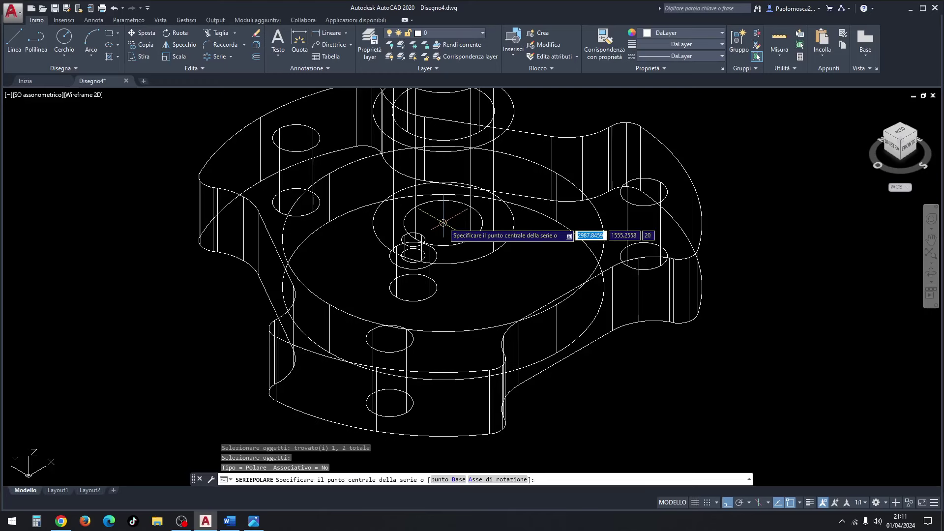
click(440, 203)
scroll(511, 226, down, 2)
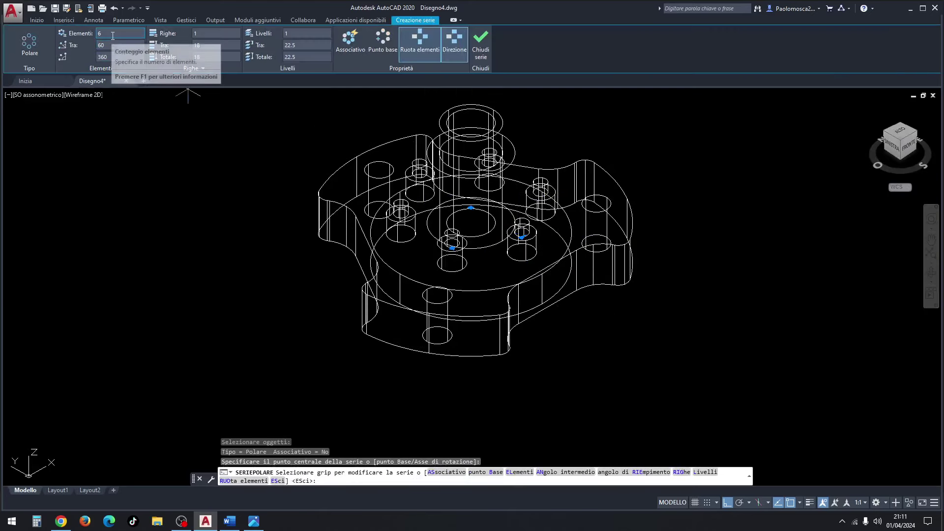
click(480, 47)
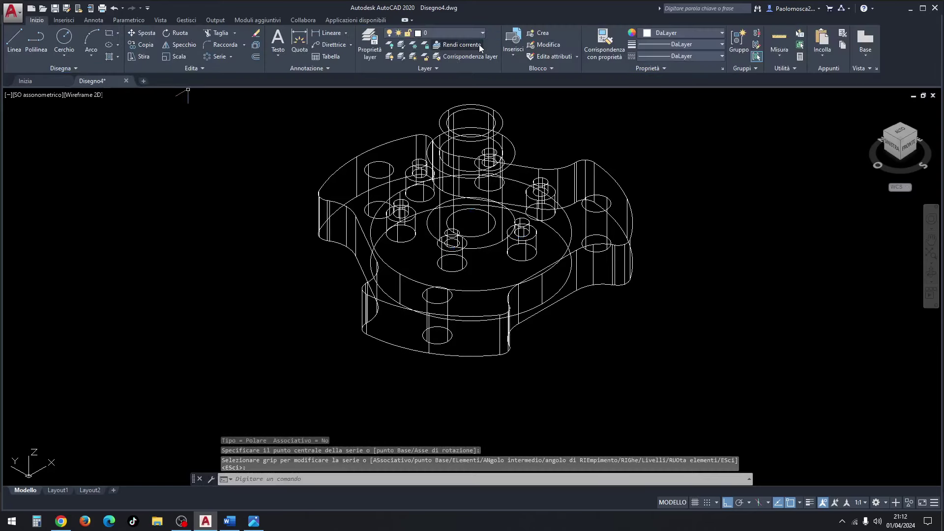
click(83, 95)
Apply Realistic shading and union all 13 solids selected with a crossing window
click(113, 152)
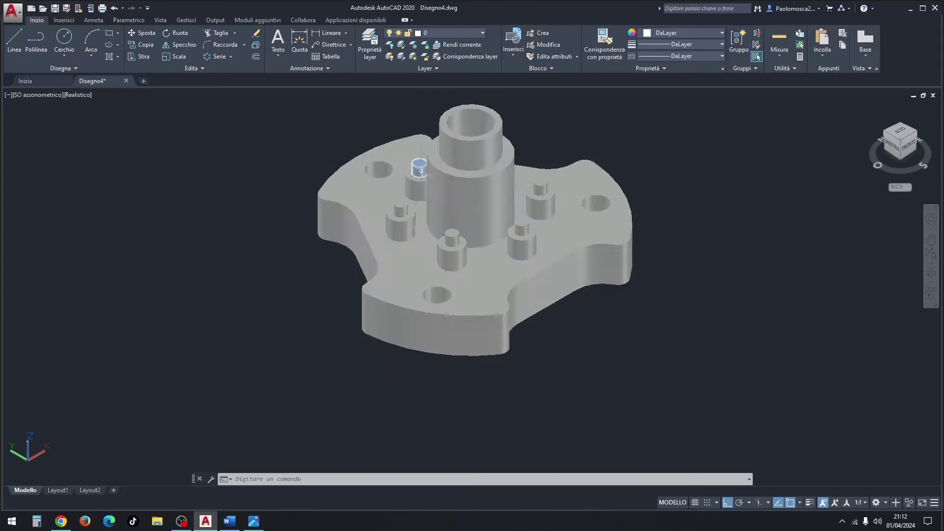
text(u)
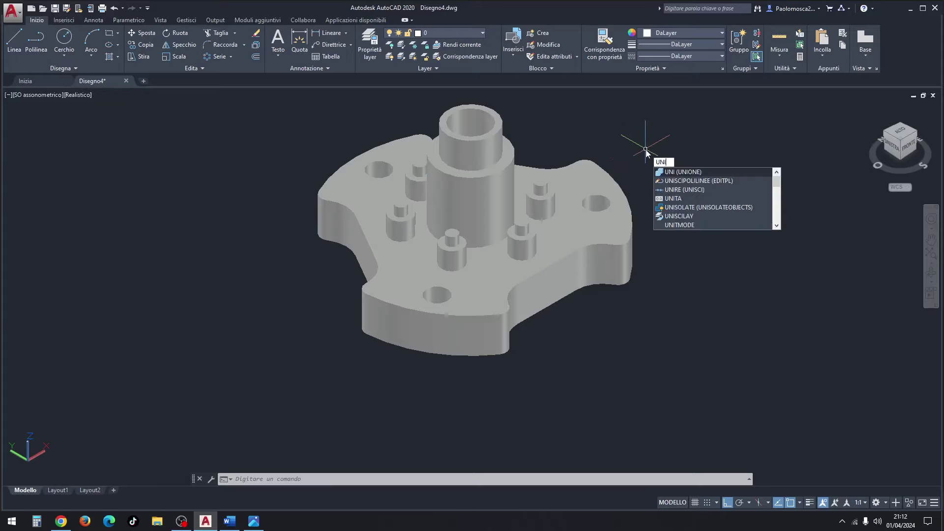
key(Return)
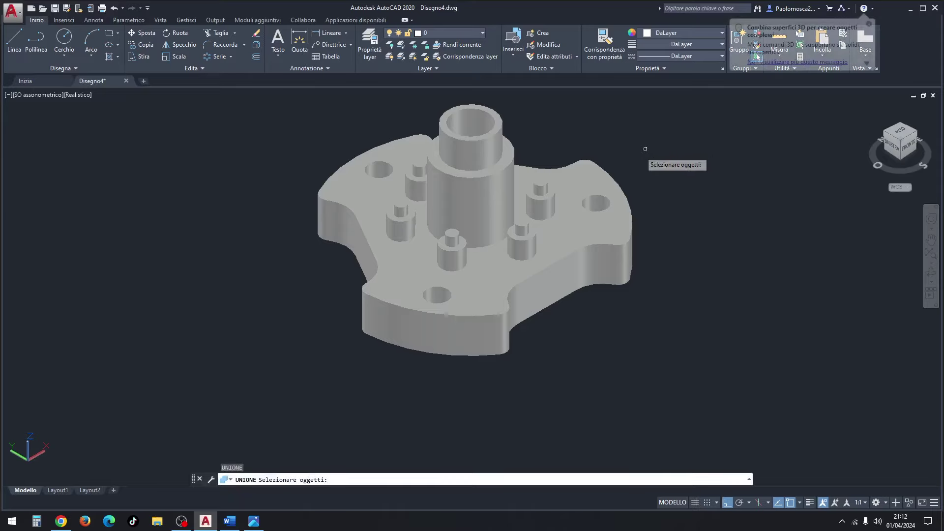
scroll(644, 147, down, 3)
middle_drag(643, 135, 576, 178)
click(624, 144)
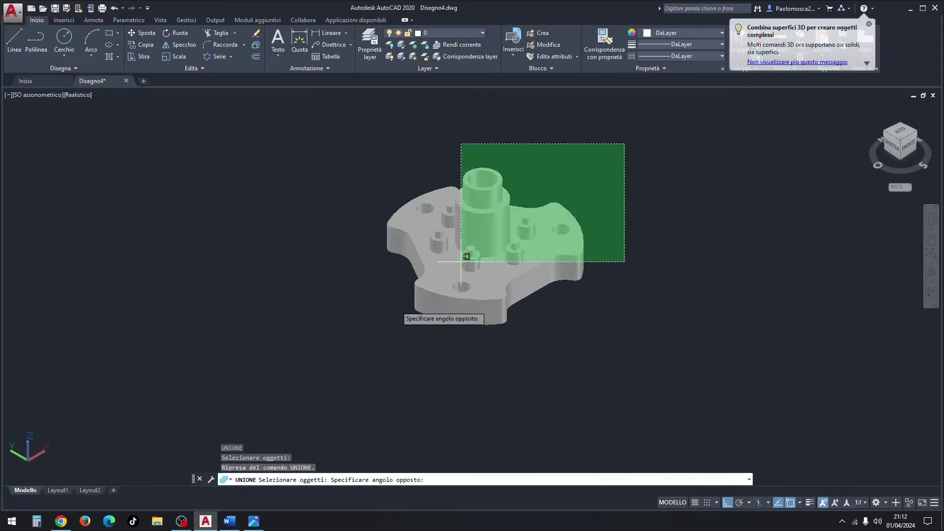
click(333, 348)
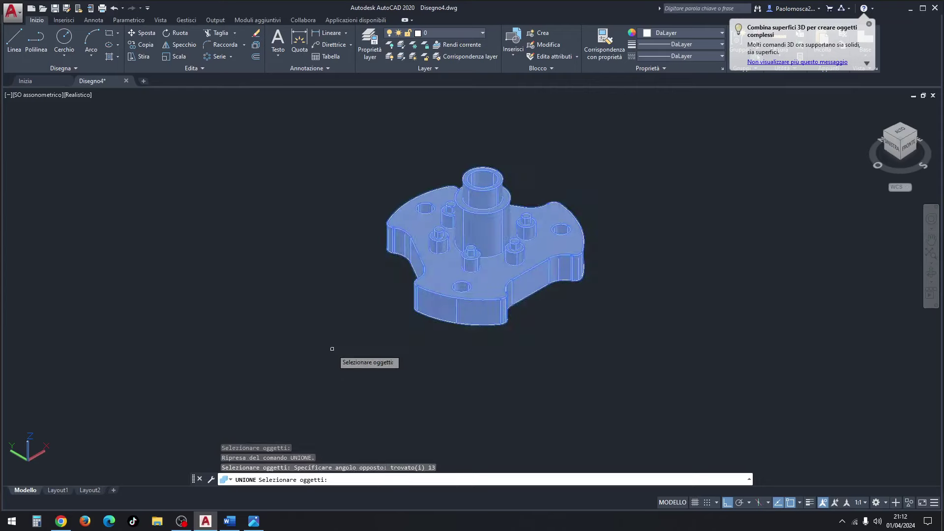
key(Return)
Confirm the flange is one solid, orbit to inspect it, and bring up the reference drawing
scroll(464, 272, up, 2)
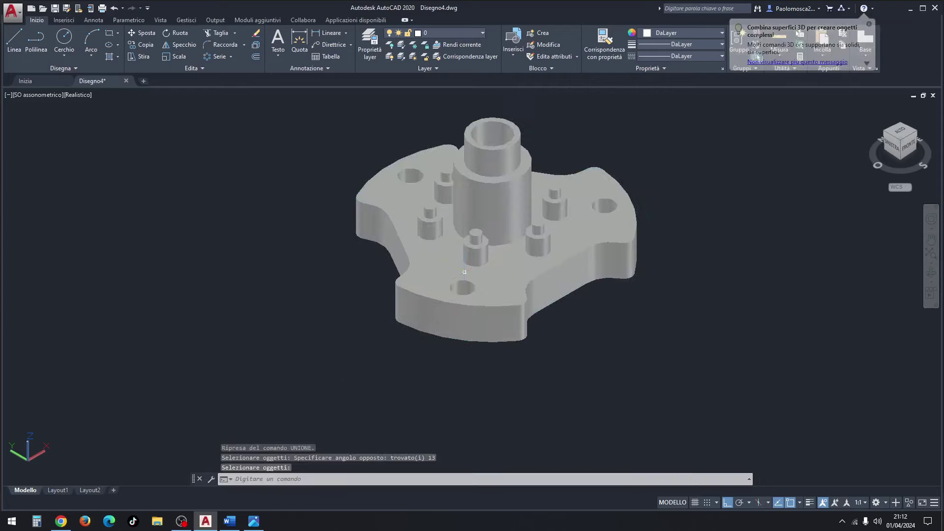
click(474, 249)
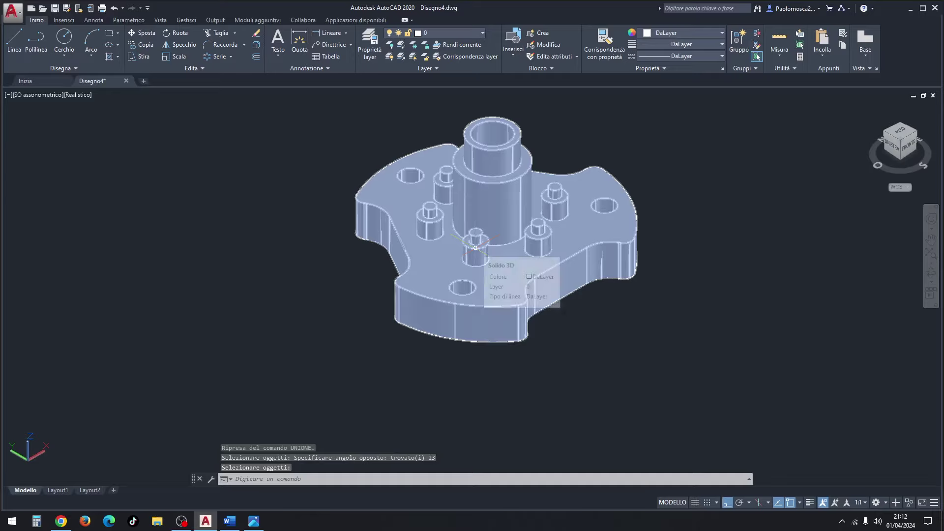
key(Escape)
click(929, 279)
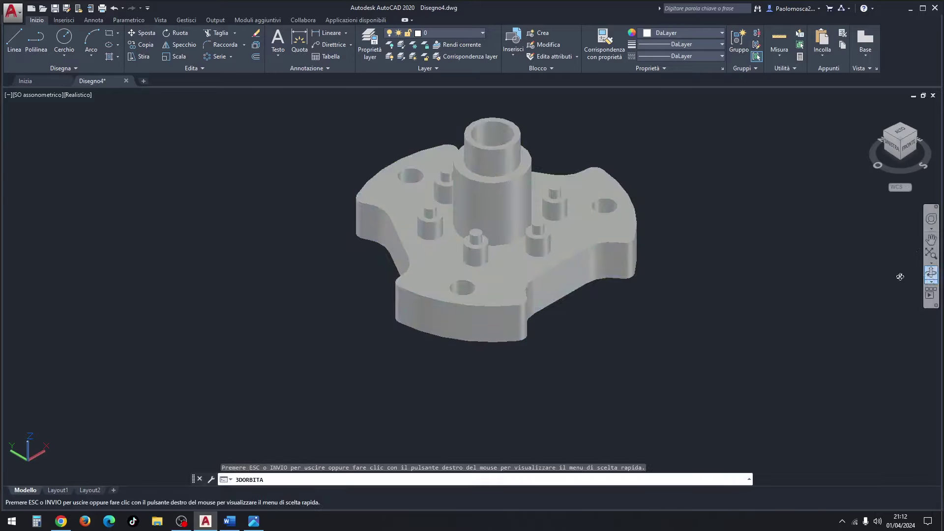
mouse_move(545, 254)
mouse_down()
mouse_move(508, 345)
mouse_move(269, 283)
mouse_move(359, 158)
mouse_move(489, 337)
mouse_move(553, 152)
mouse_move(510, 275)
mouse_up()
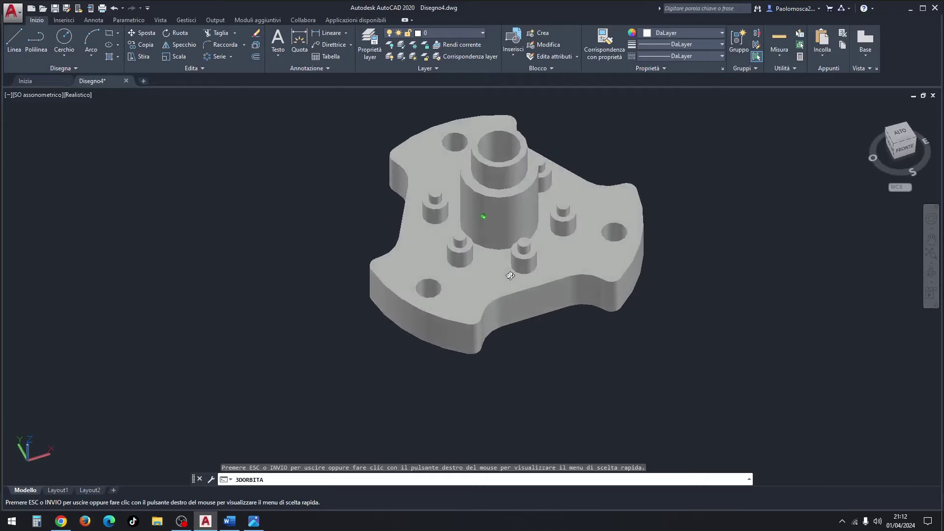
key(Escape)
key(Escape)
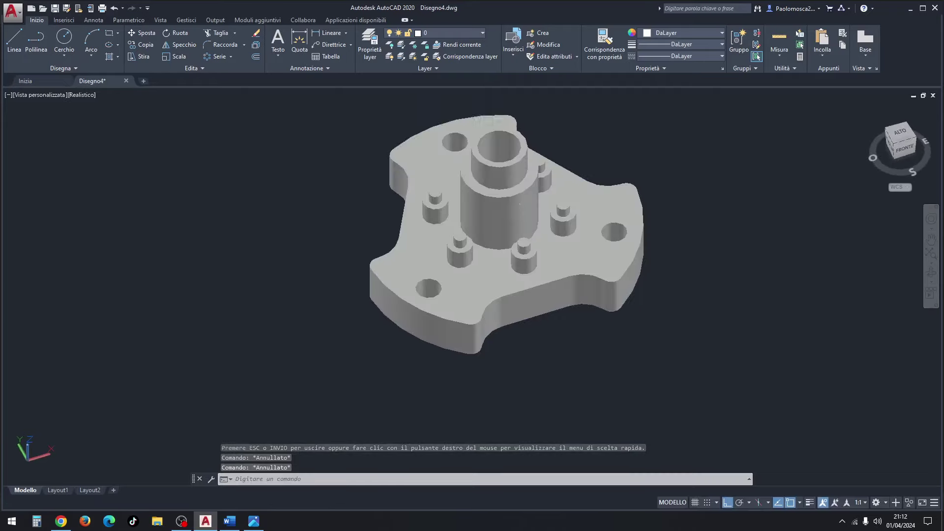
middle_drag(513, 206, 464, 220)
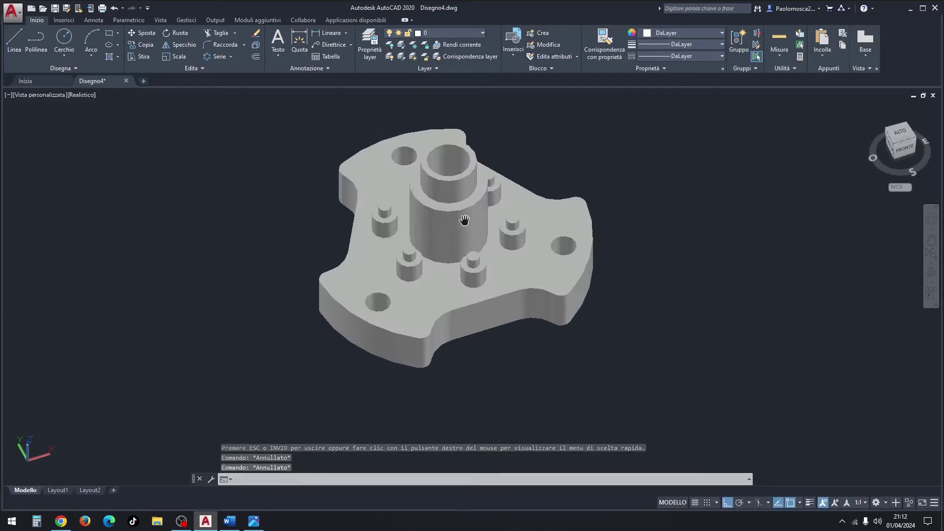
click(254, 522)
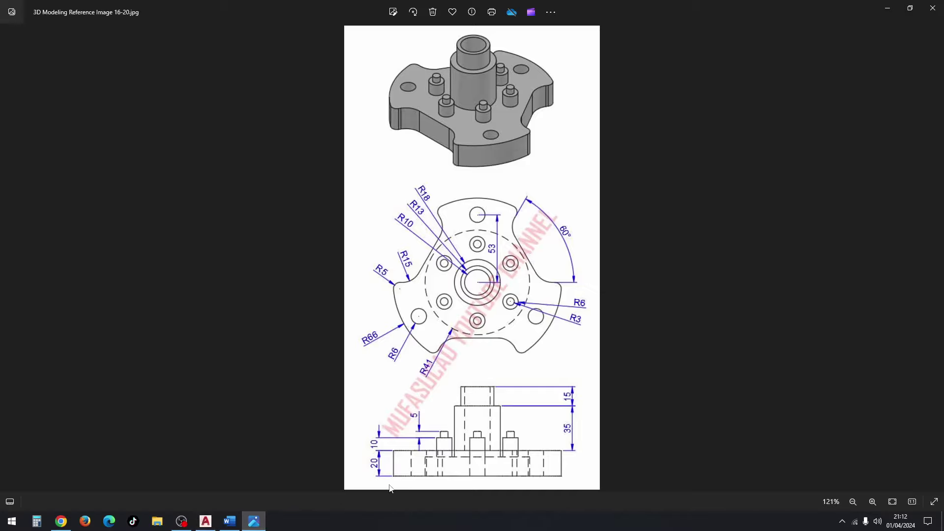